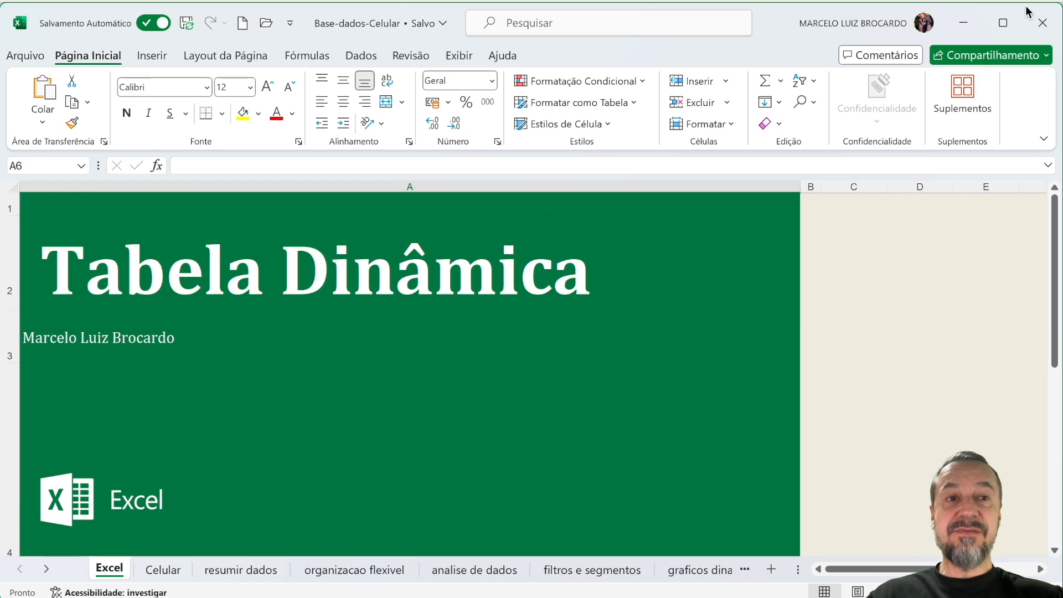
# On the Celular sheet, copy the Pré-pago and Pós-pago labels from A3:A4 into L4:L5
pyautogui.click(163, 569)
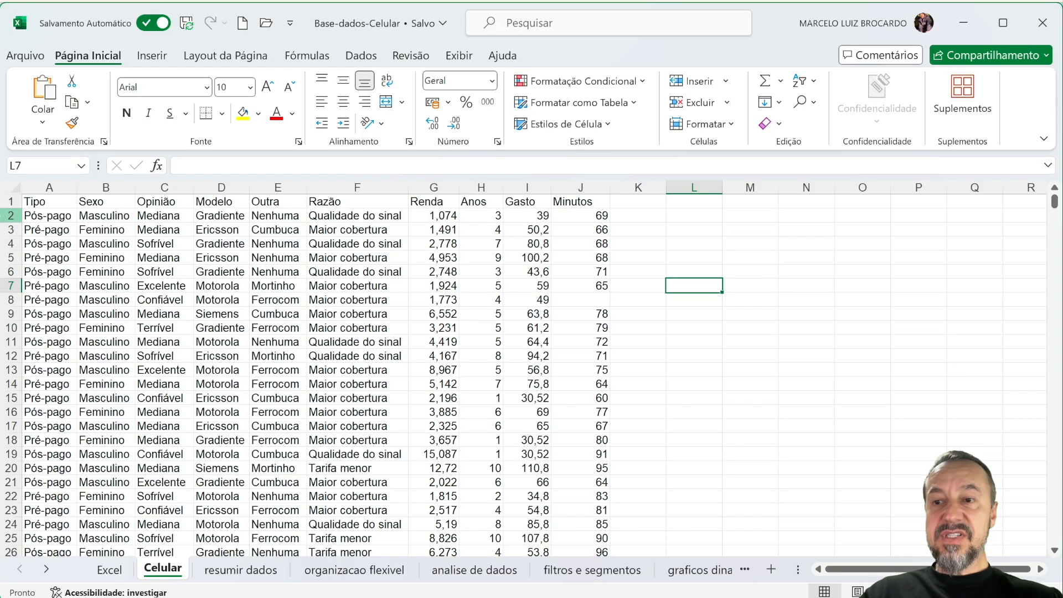
pyautogui.moveTo(35, 230); pyautogui.dragTo(36, 243)
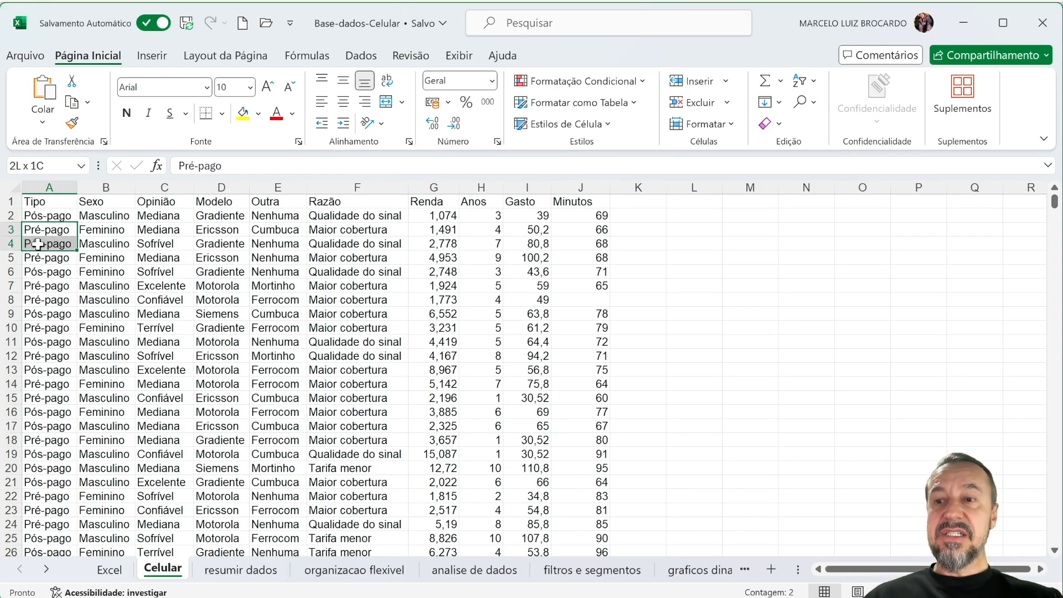
pyautogui.hotkey('ctrl', 'c')
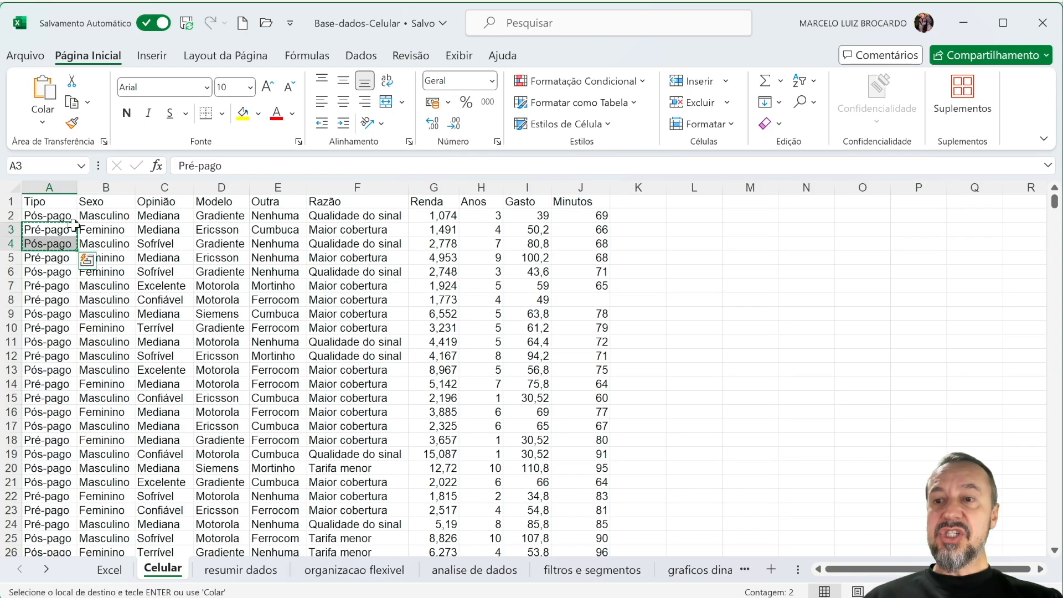
pyautogui.click(686, 242)
pyautogui.hotkey('ctrl', 'v')
# Enter =CONT.SE(A:A;L4) in M4 to count the Pré-pago records in the Tipo column
pyautogui.click(735, 242)
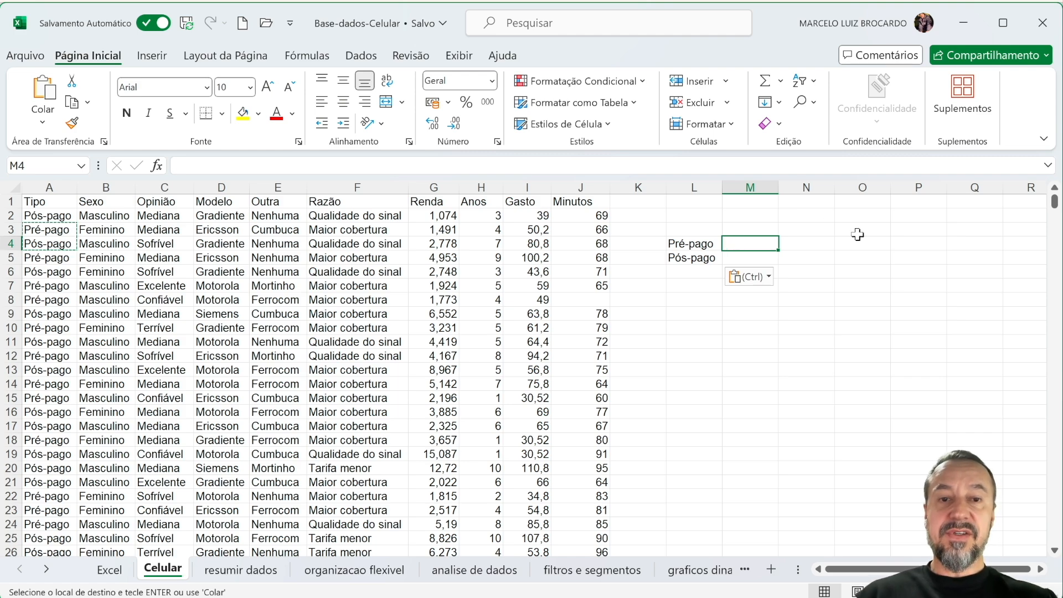
pyautogui.write('=')
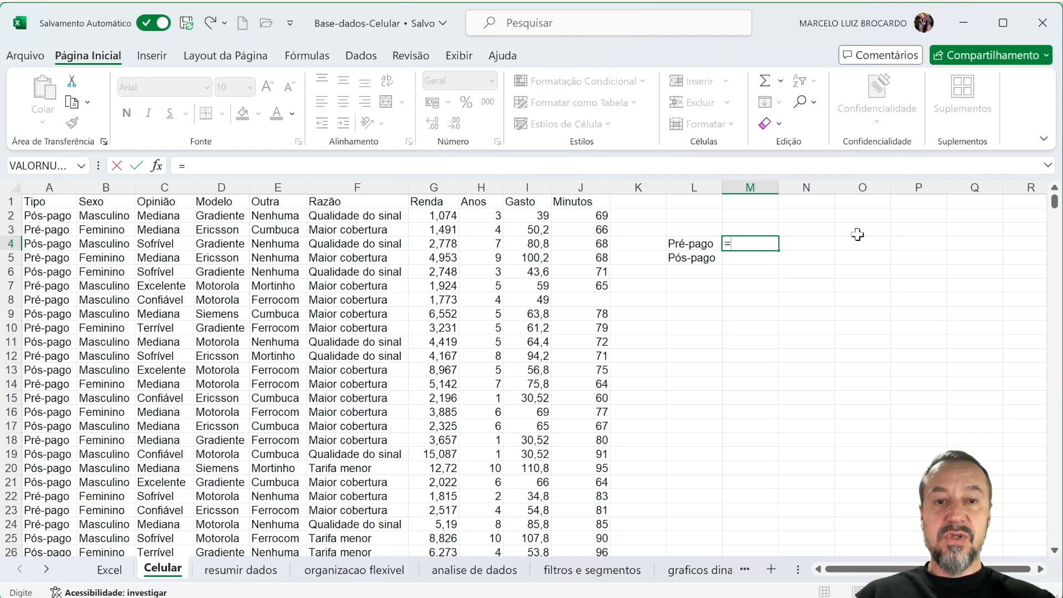
pyautogui.write('conta')
pyautogui.press('BackSpace')
pyautogui.write('.')
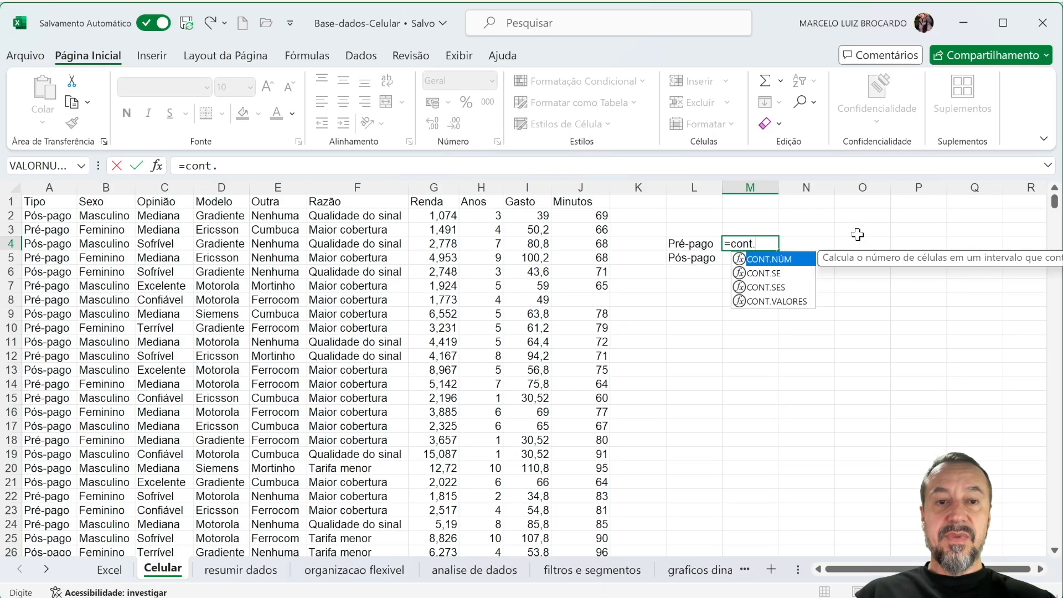
pyautogui.doubleClick(788, 275)
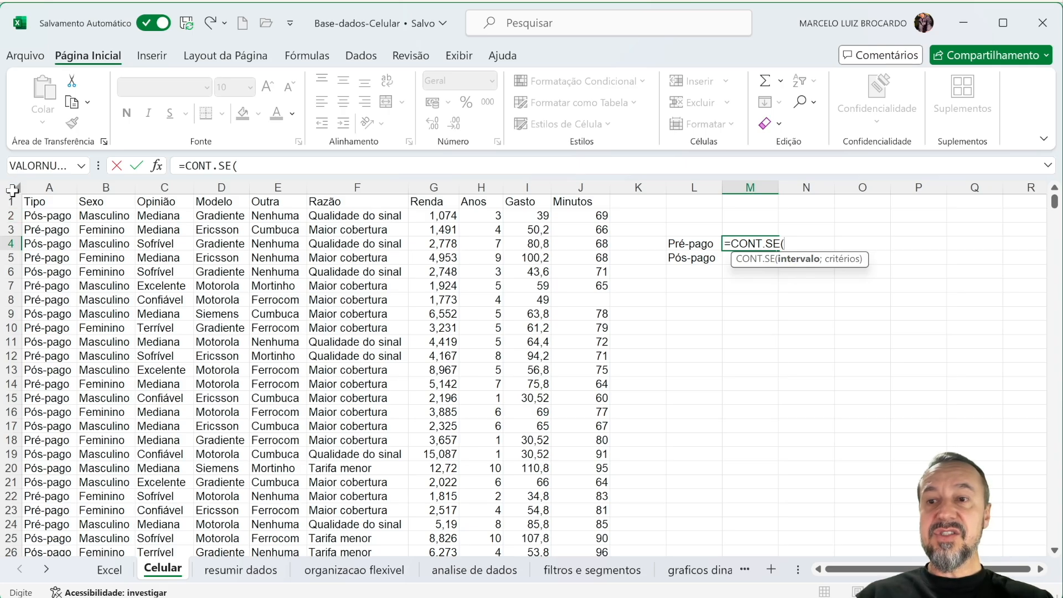
pyautogui.click(43, 179)
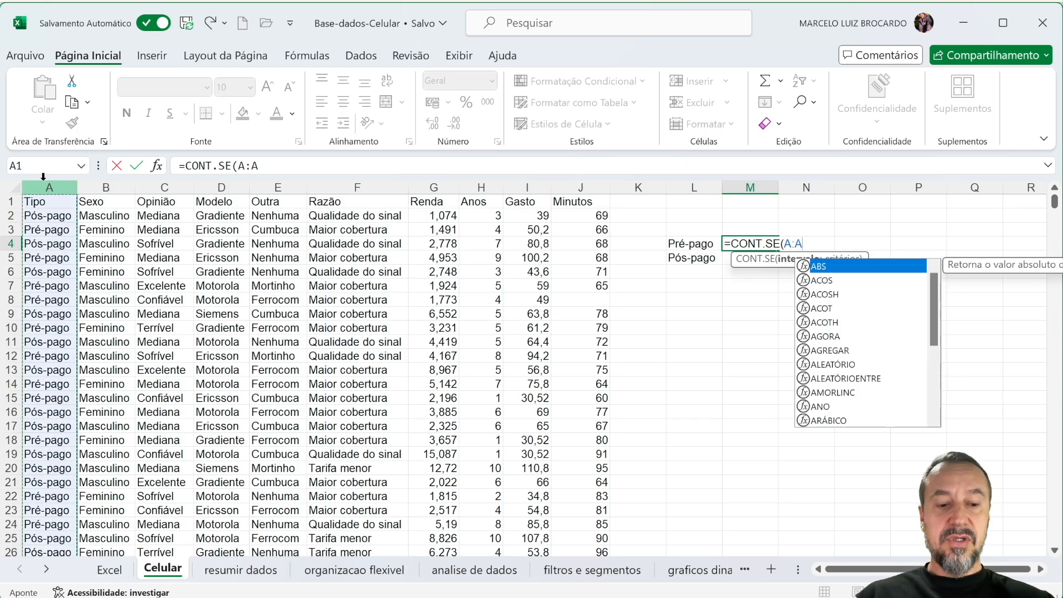
pyautogui.write('ç')
pyautogui.click(699, 247)
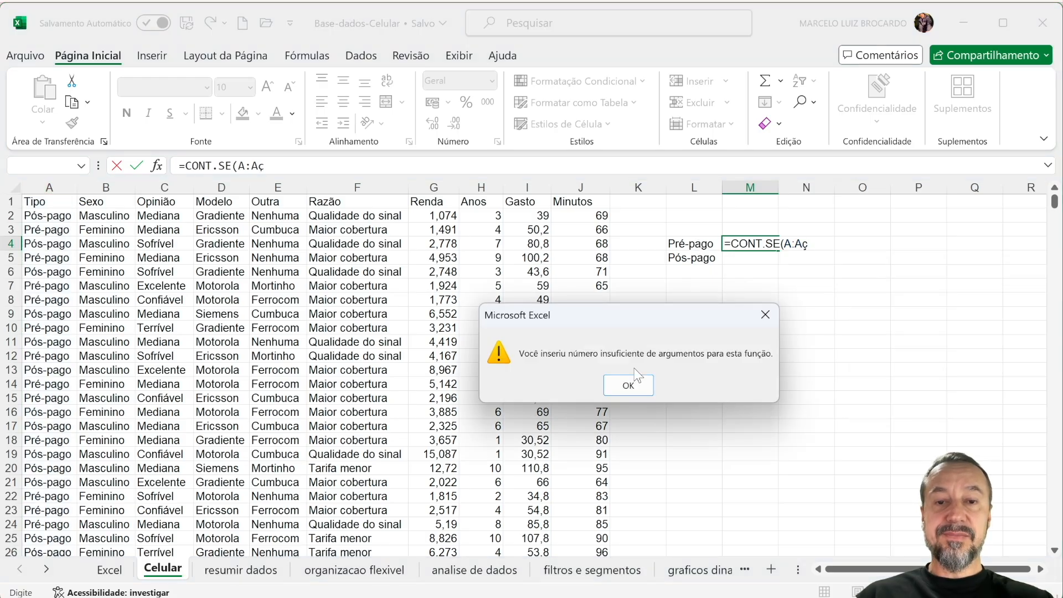
pyautogui.click(631, 383)
pyautogui.press('BackSpace')
pyautogui.write(';')
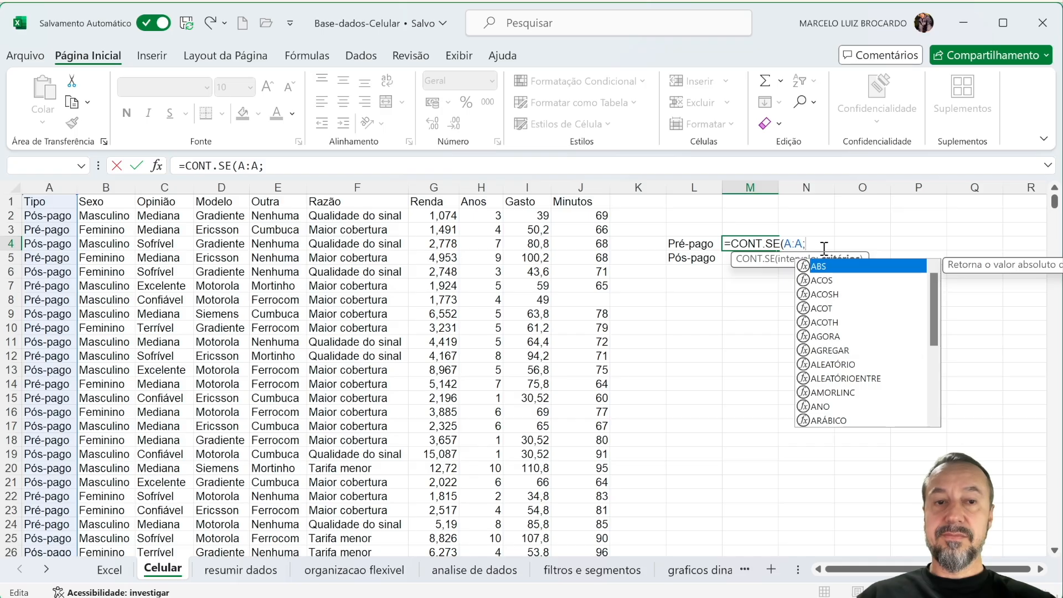
pyautogui.click(673, 243)
pyautogui.press('Return')
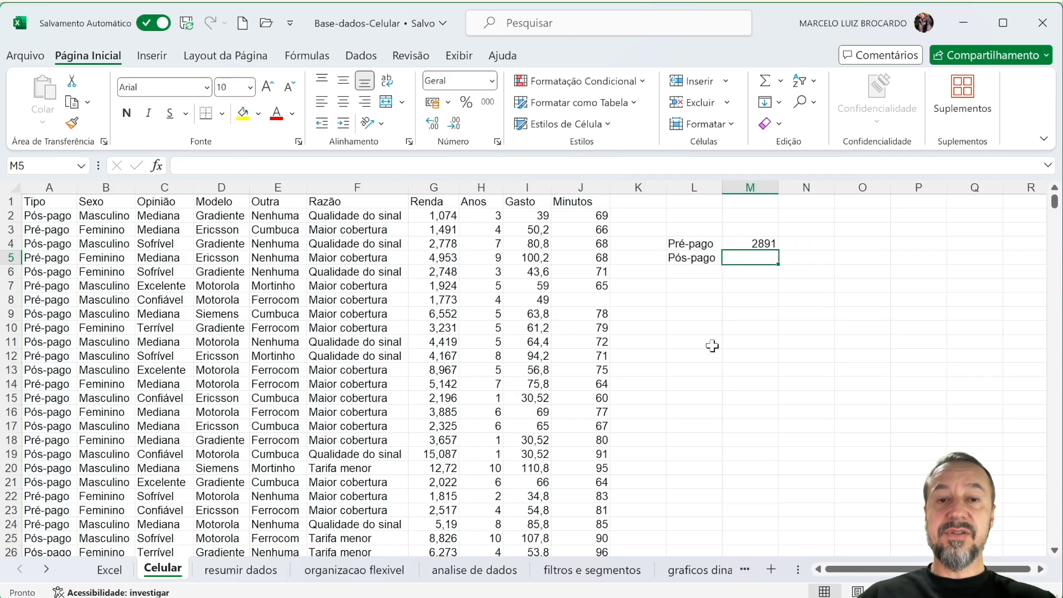
# Fill the count formula from M4 down to M5 for Pós-pago and check its references
pyautogui.click(759, 242)
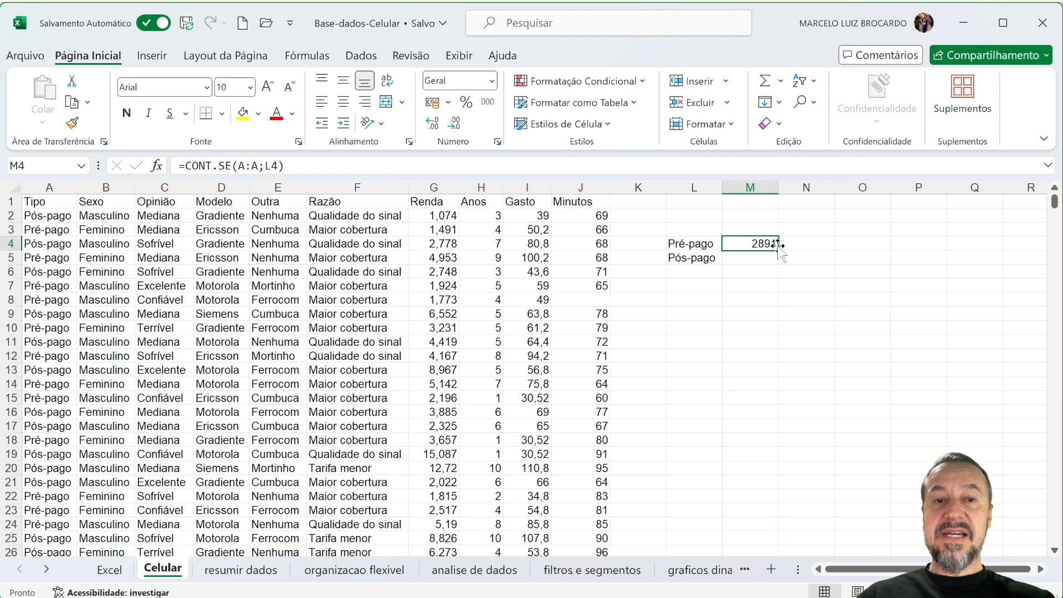
pyautogui.moveTo(778, 251); pyautogui.dragTo(778, 263)
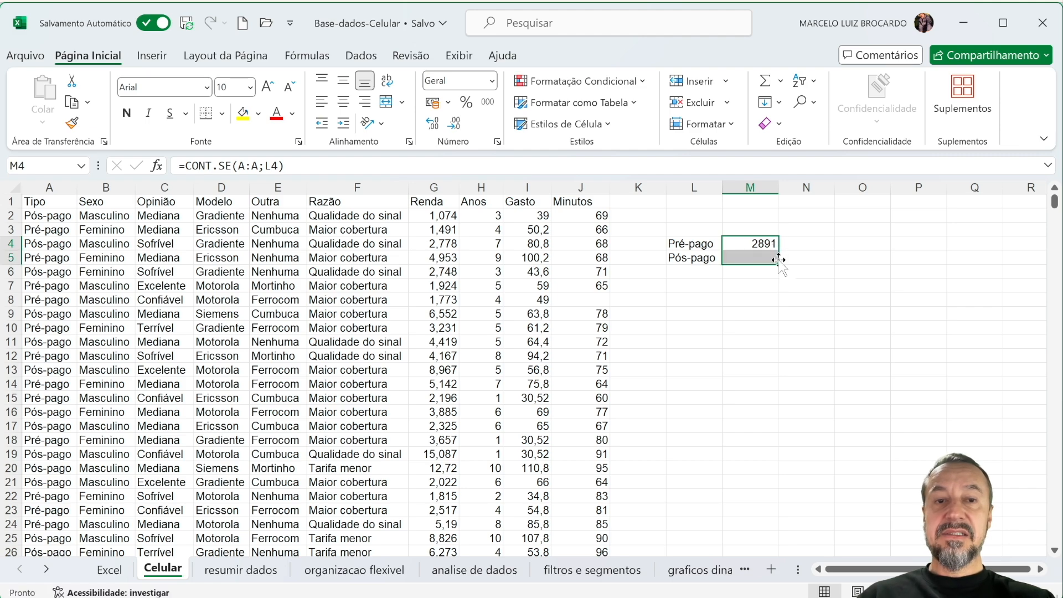
pyautogui.doubleClick(743, 256)
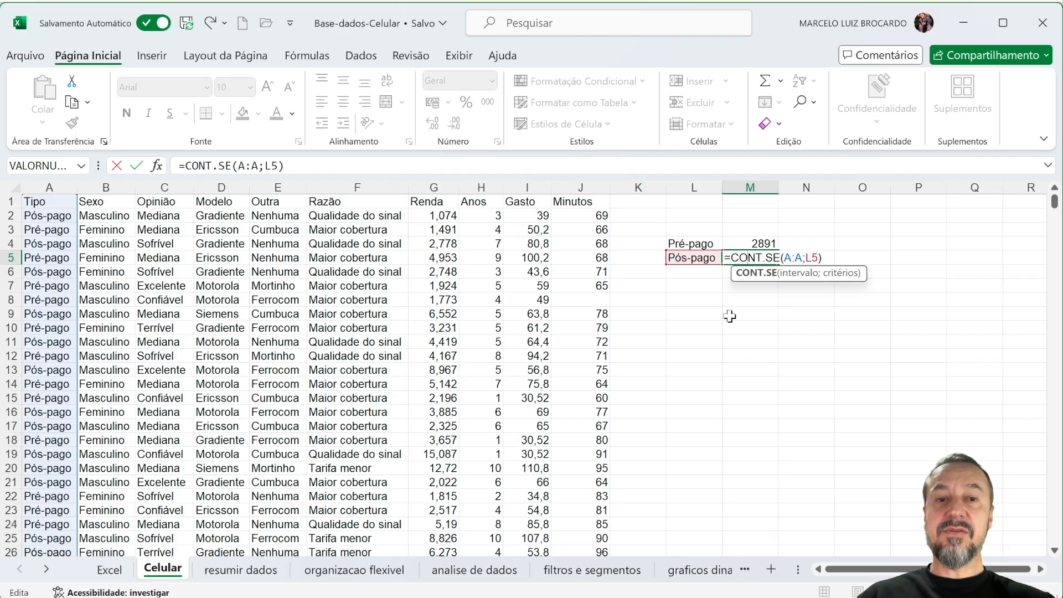
pyautogui.press('Return')
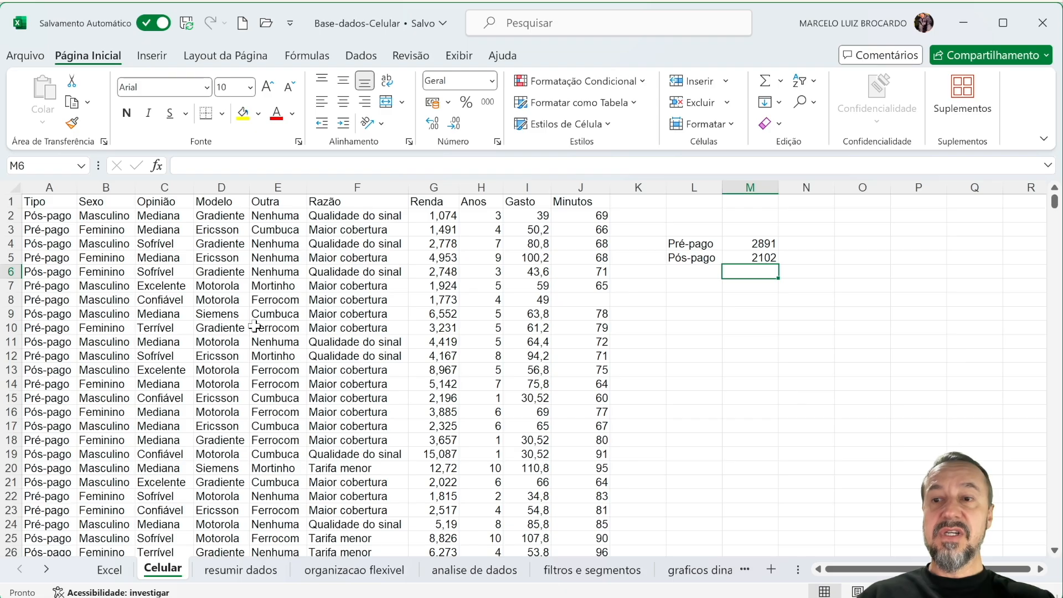
# Copy the Feminino and Masculino labels from B3:B4 into L7:L8
pyautogui.moveTo(103, 230); pyautogui.dragTo(106, 239)
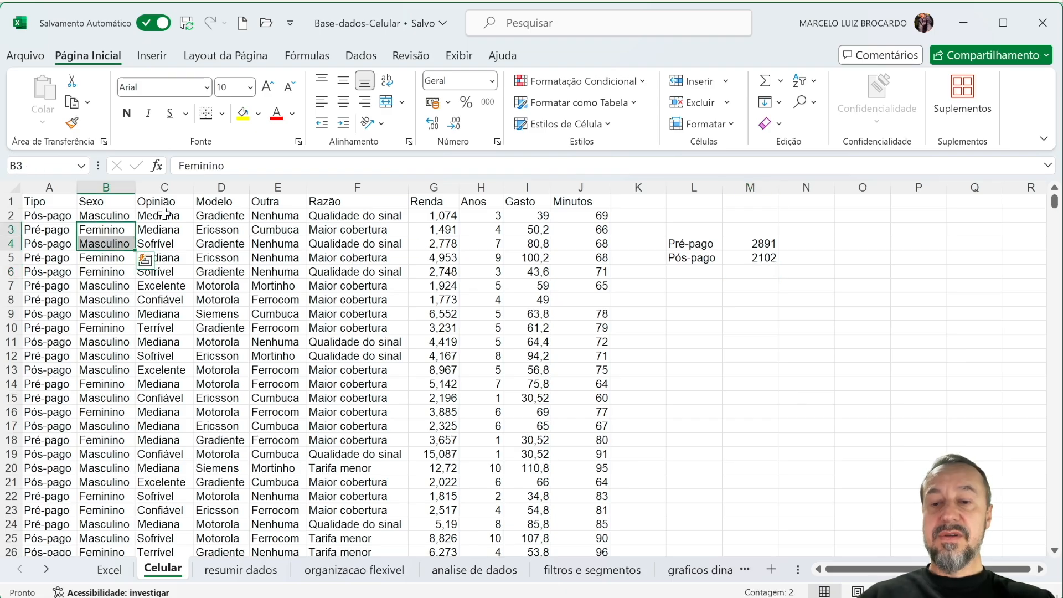
pyautogui.hotkey('ctrl', 'c')
pyautogui.click(689, 290)
pyautogui.hotkey('ctrl', 'v')
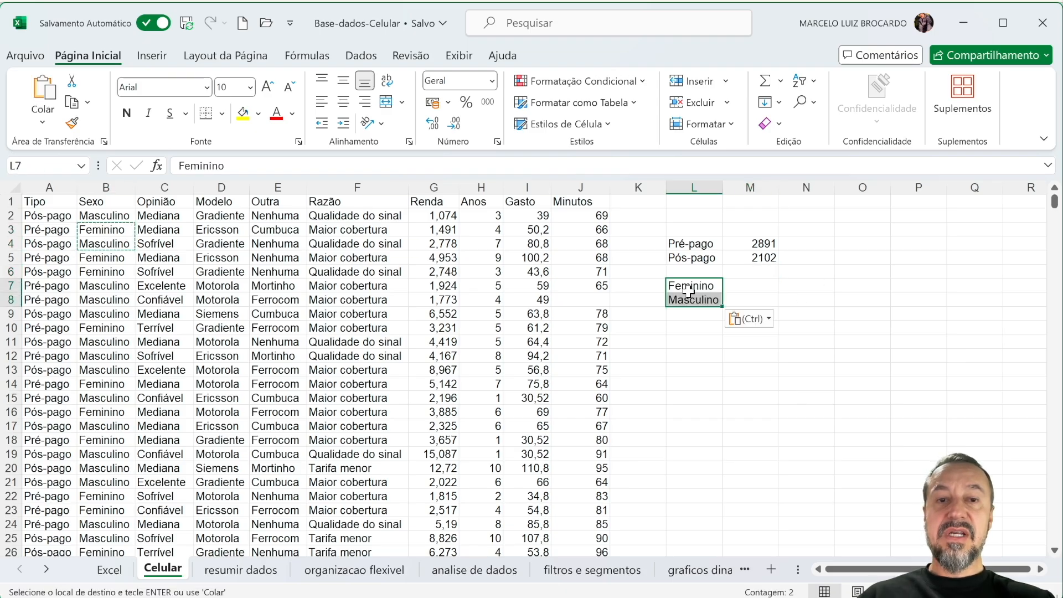
# Count the Feminino records in M7 with =CONT.SE(B:B;L7) and fill the formula down to M8 for Masculino
pyautogui.click(759, 283)
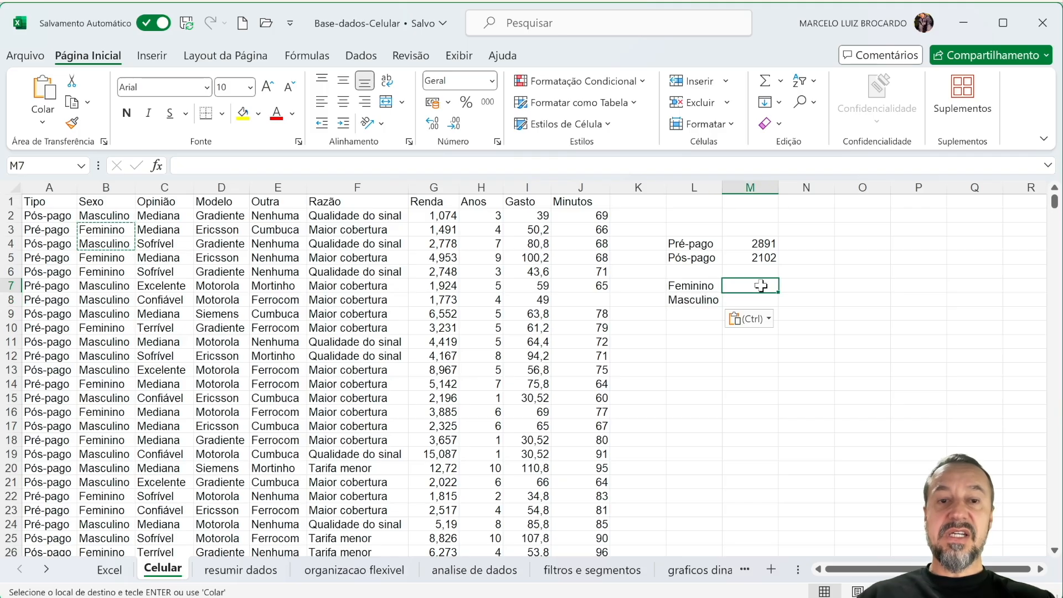
pyautogui.write('=cont.se(')
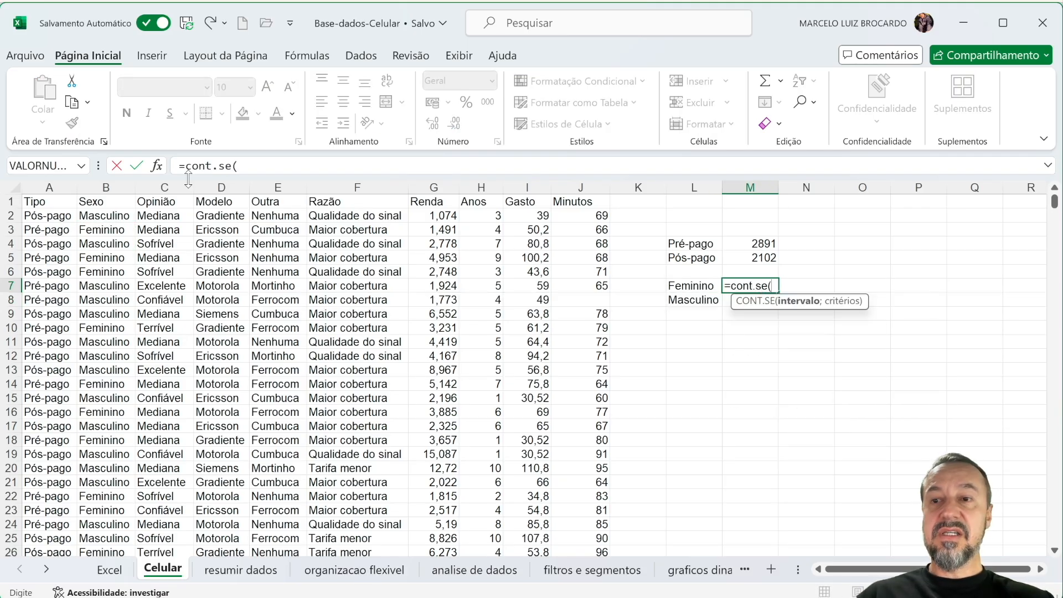
pyautogui.click(118, 187)
pyautogui.write(';')
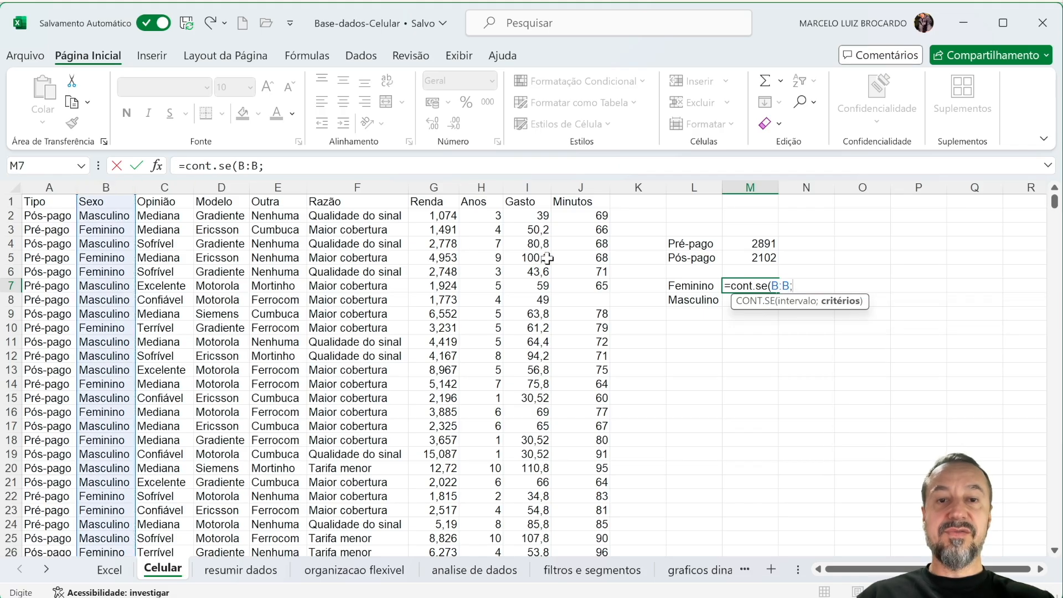
pyautogui.click(703, 285)
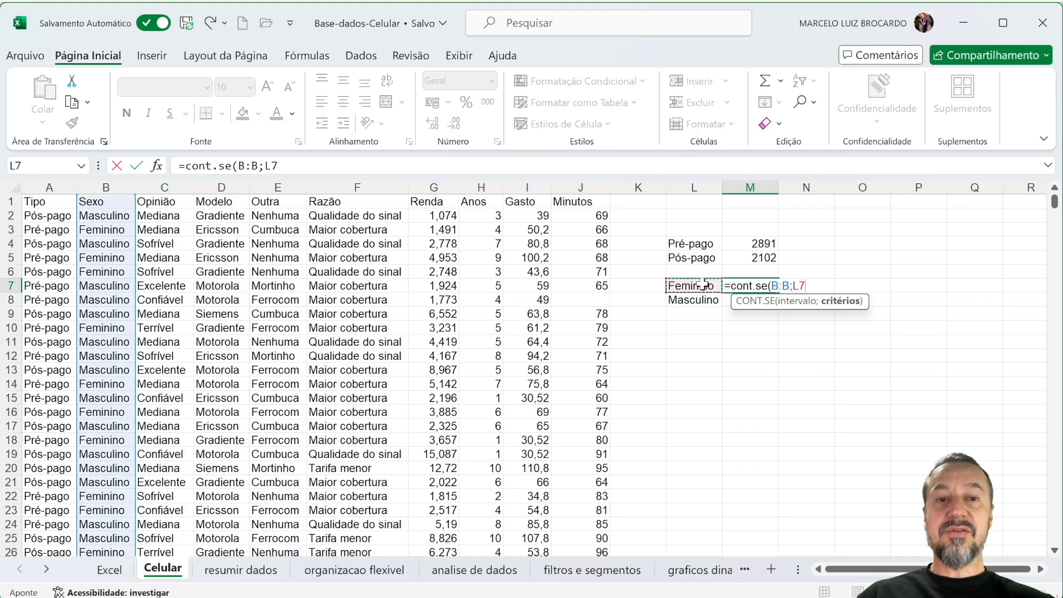
pyautogui.press('Return')
pyautogui.click(773, 288)
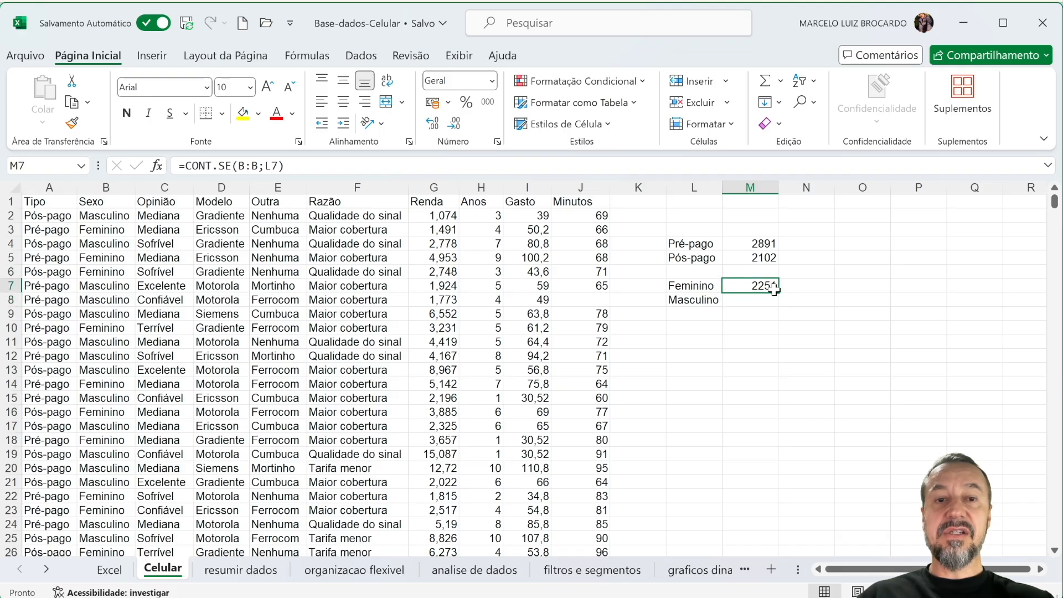
pyautogui.moveTo(780, 294); pyautogui.dragTo(780, 304)
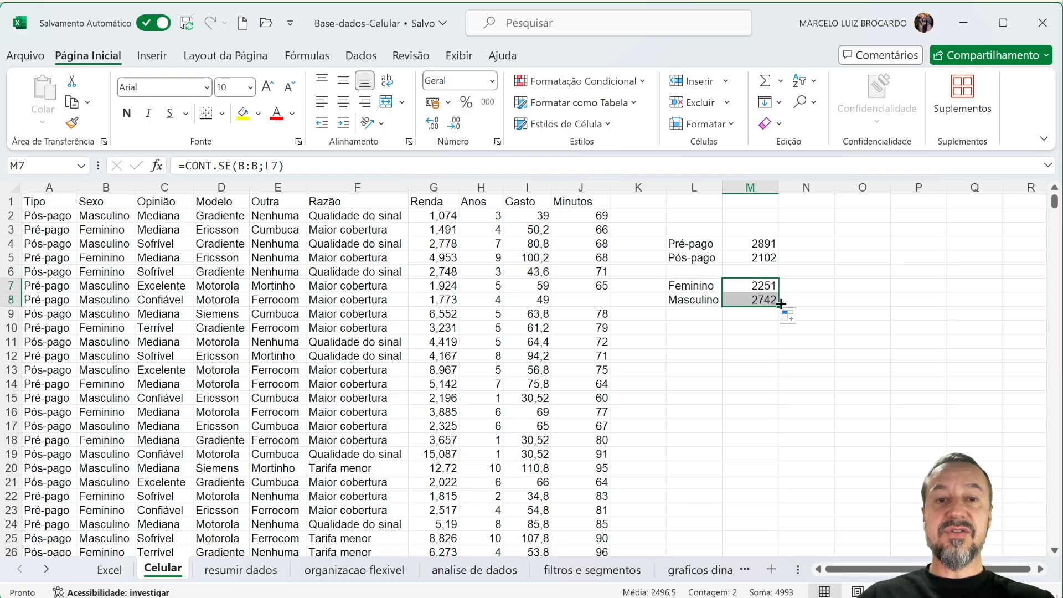
# Copy the Pré-pago and Pós-pago labels from L4:L5 into L11:L12 as row headings for a cross table
pyautogui.click(689, 342)
pyautogui.click(687, 331)
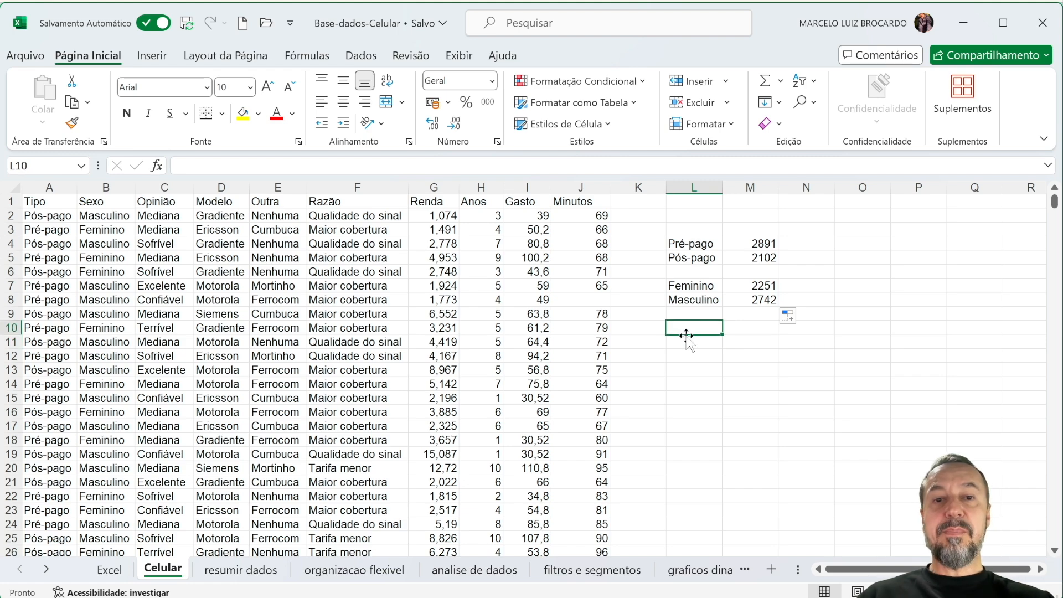
pyautogui.moveTo(692, 243); pyautogui.dragTo(695, 258)
pyautogui.hotkey('ctrl', 'c')
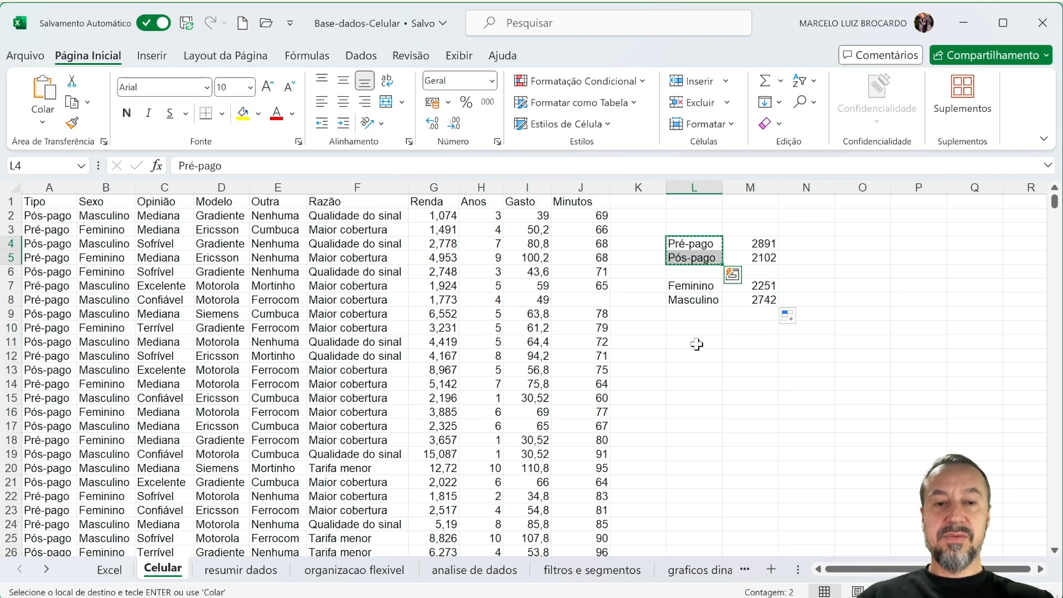
pyautogui.click(691, 341)
pyautogui.hotkey('ctrl', 'v')
# Copy the Masculino label into M10 and the Feminino label into N10 as column headings of the cross table
pyautogui.click(705, 300)
pyautogui.hotkey('ctrl', 'c')
pyautogui.click(760, 327)
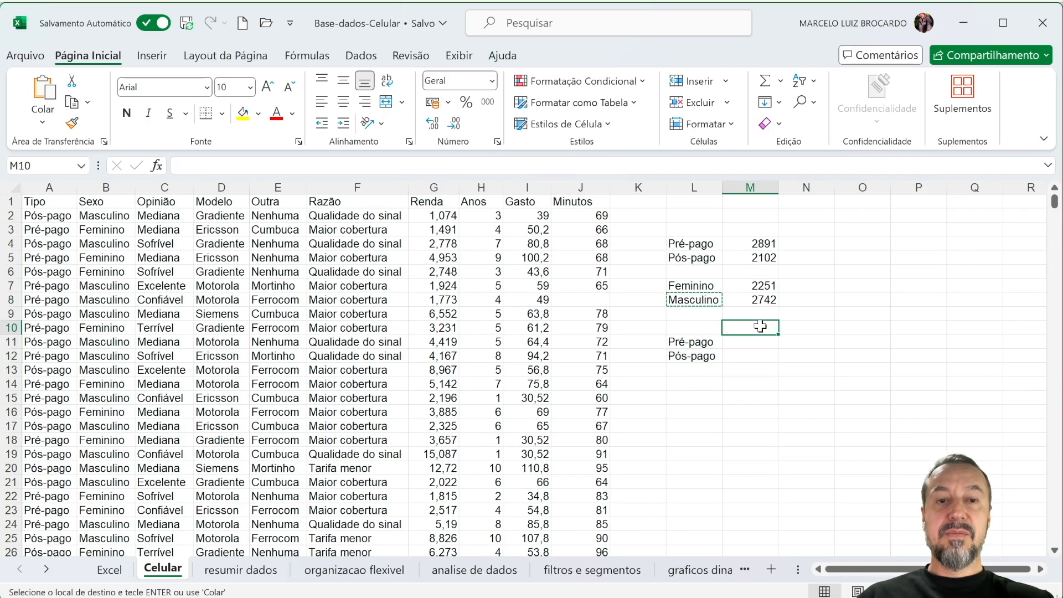
pyautogui.hotkey('ctrl', 'v')
pyautogui.click(705, 287)
pyautogui.hotkey('ctrl', 'c')
pyautogui.click(818, 328)
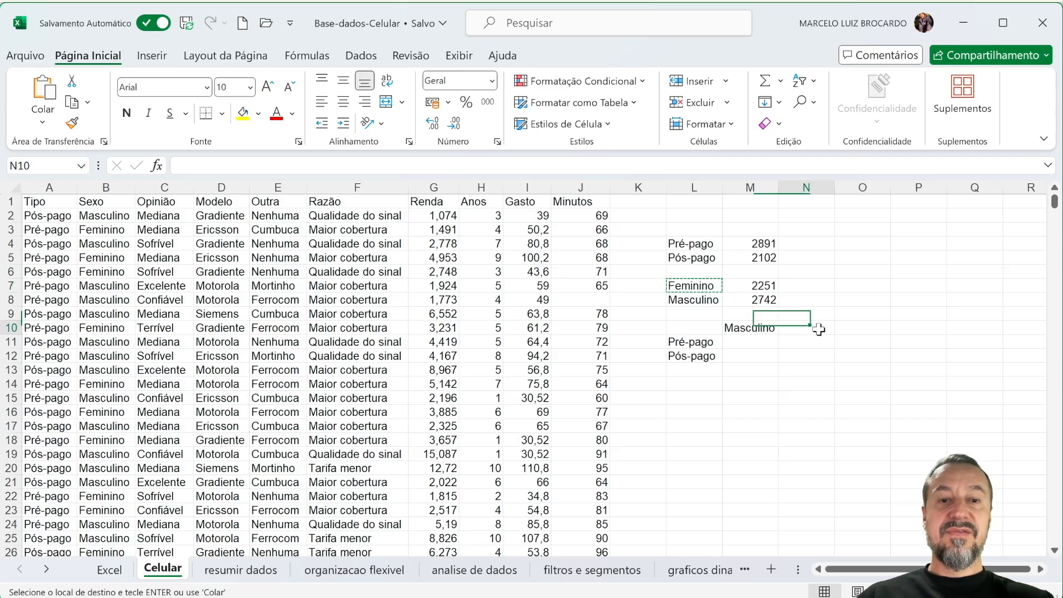
pyautogui.hotkey('ctrl', 'v')
# Enter =CONT.SES(A:A;L11;B:B;M10) in M11 to count the records that are both Pré-pago and Masculino
pyautogui.click(767, 355)
pyautogui.click(766, 340)
pyautogui.press('Escape')
pyautogui.write('=cont.')
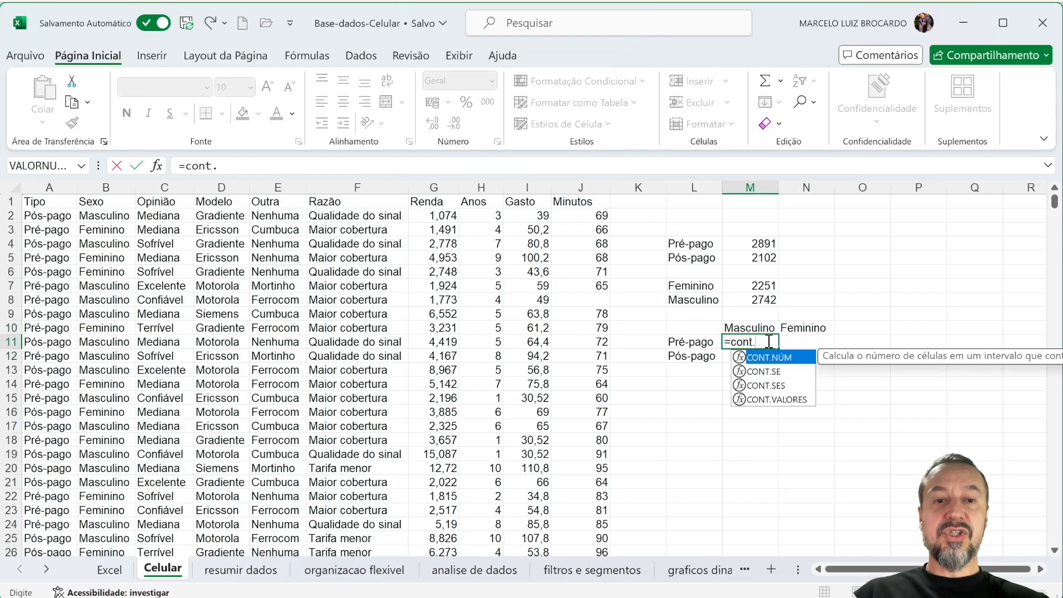
pyautogui.write('ses(')
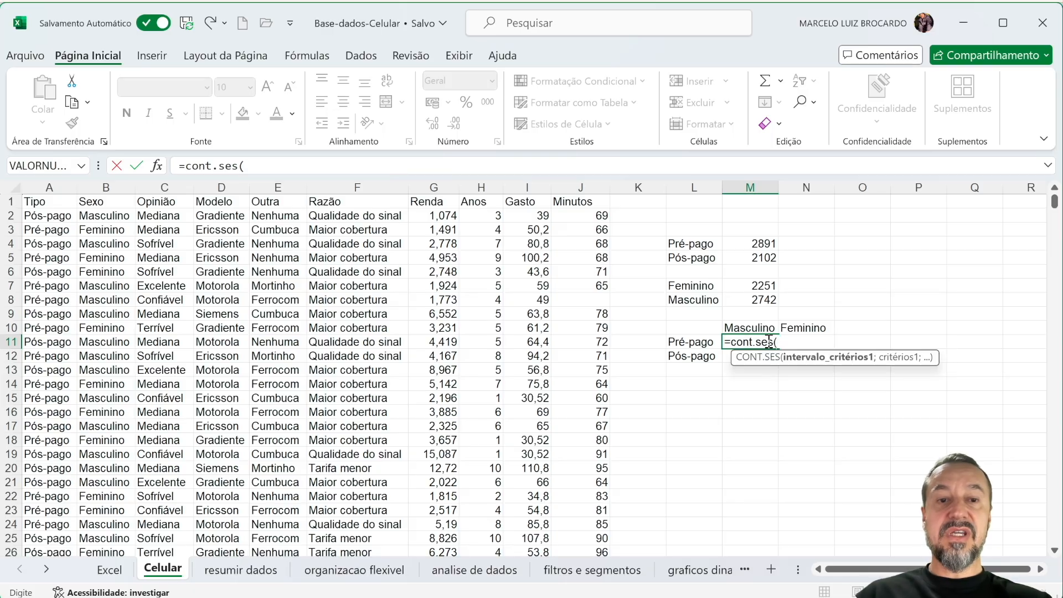
pyautogui.click(50, 183)
pyautogui.write(';')
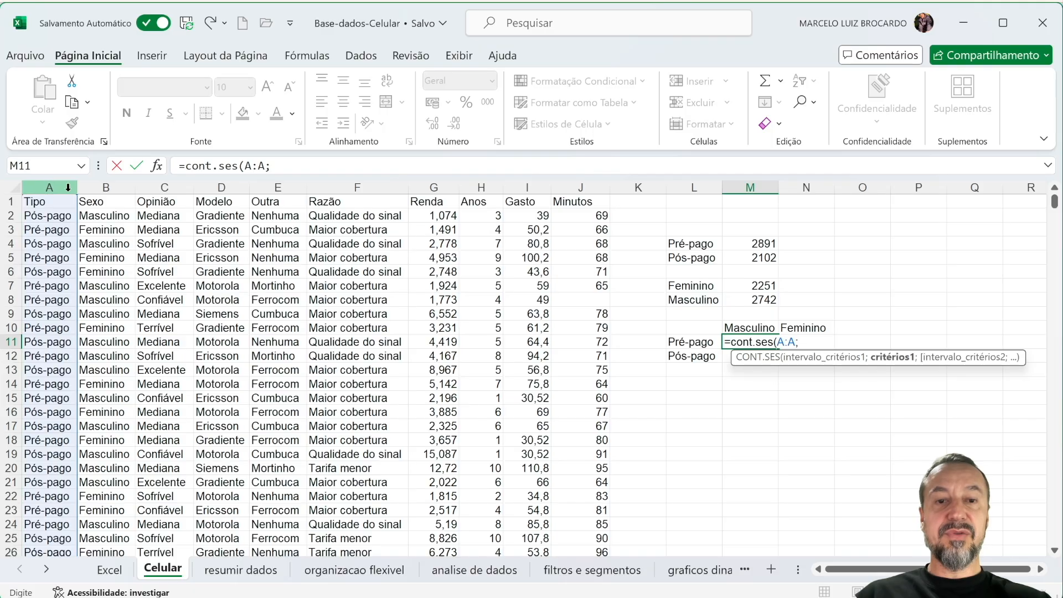
pyautogui.click(700, 342)
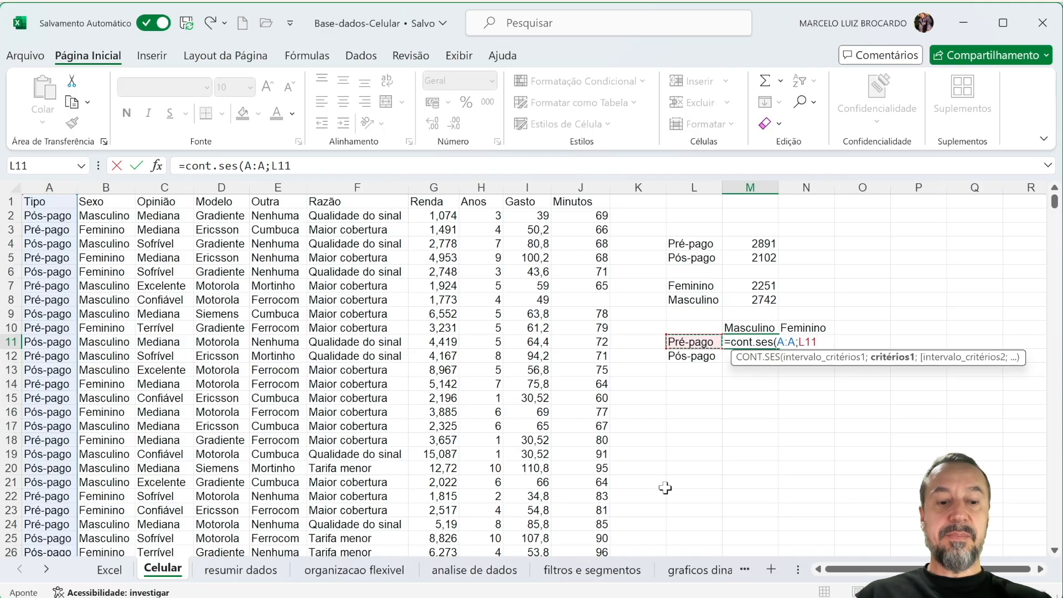
pyautogui.write(';')
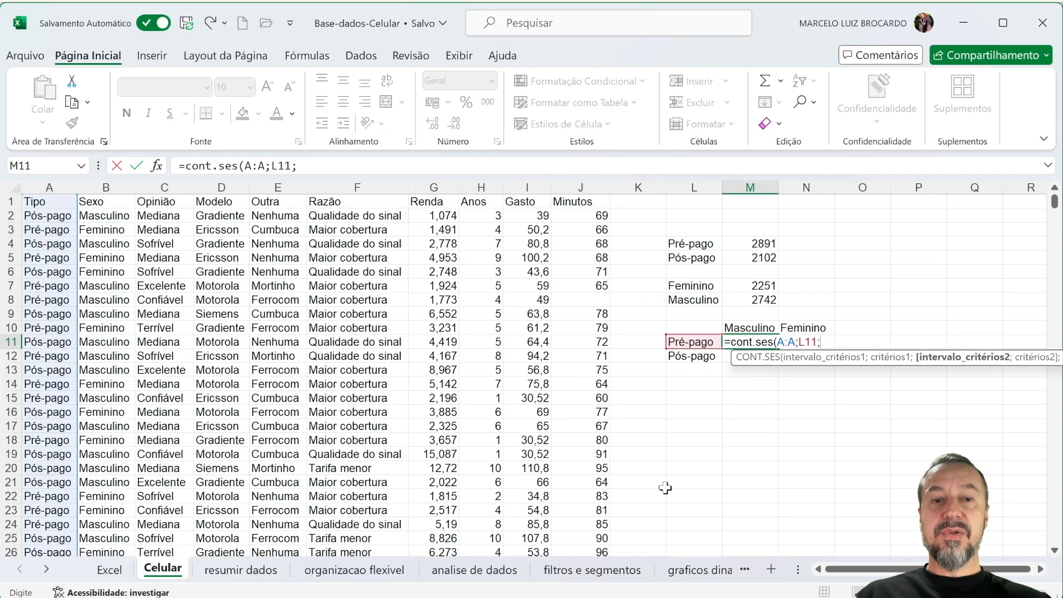
pyautogui.click(115, 186)
pyautogui.write(';')
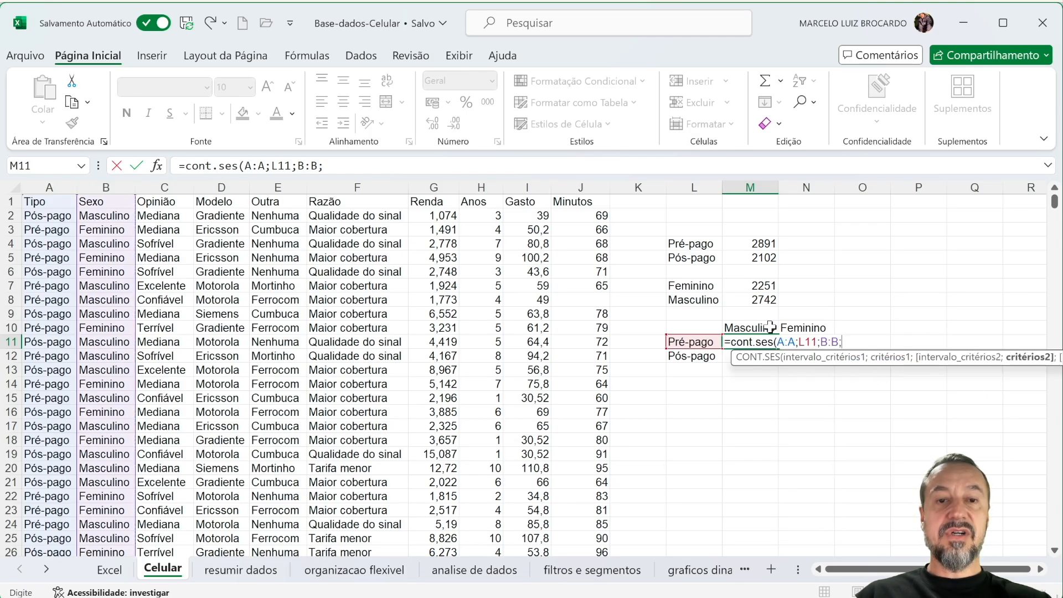
pyautogui.click(758, 324)
pyautogui.press('Return')
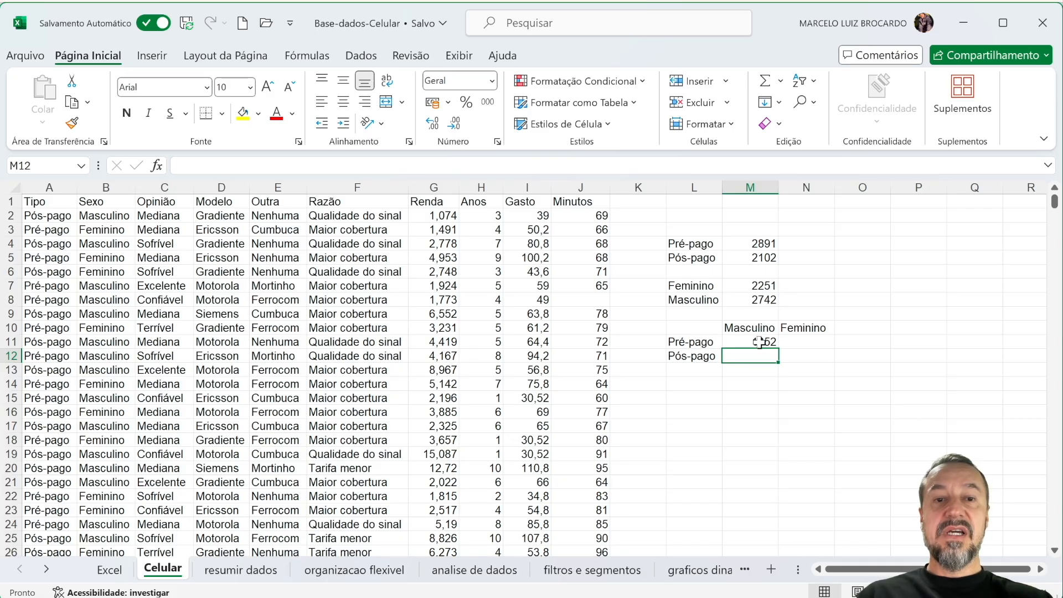
# Enter =CONT.SES(A:A;L11;B:B;N10) in N11 to count the records that are both Pré-pago and Feminino
pyautogui.click(759, 342)
pyautogui.click(806, 342)
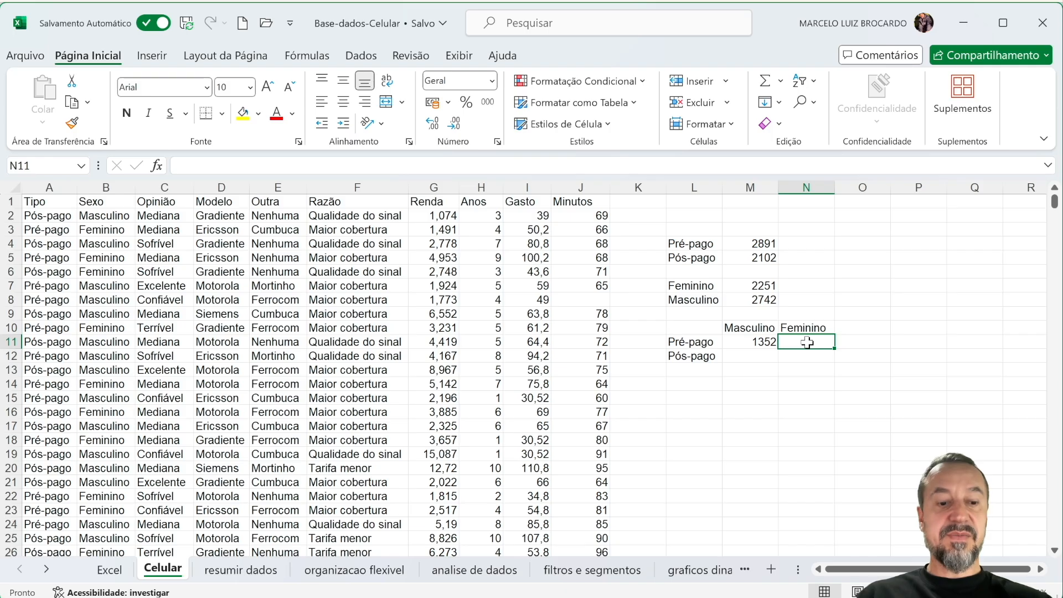
pyautogui.write('=cont.ses')
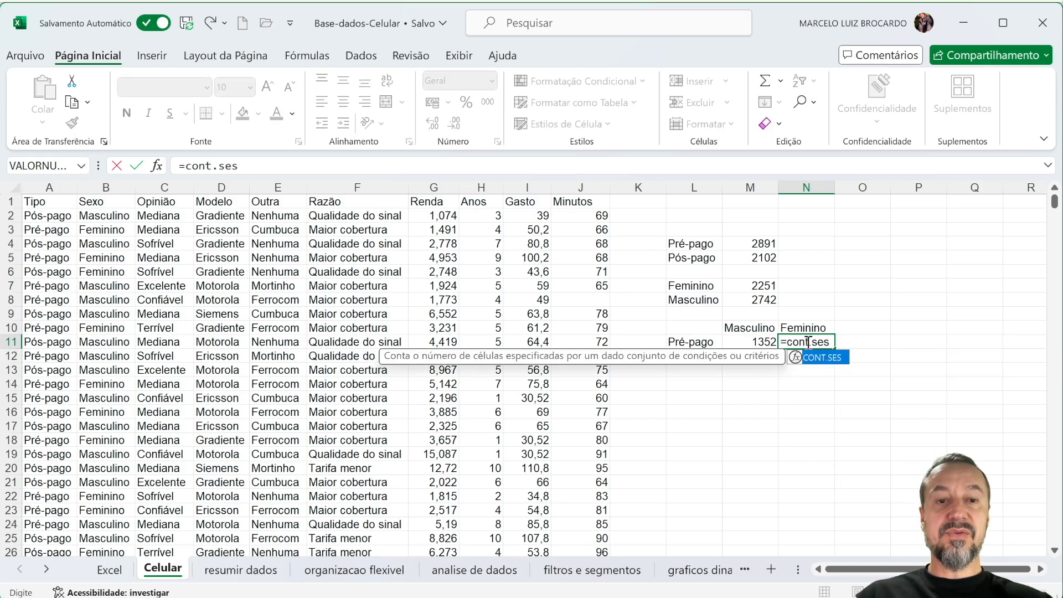
pyautogui.write('(')
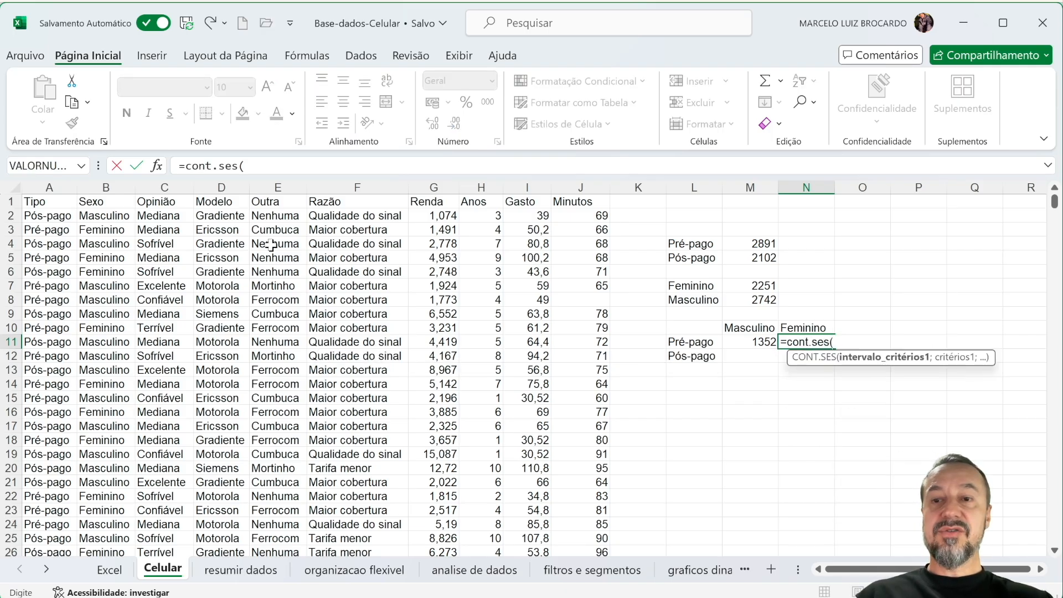
pyautogui.click(49, 182)
pyautogui.write(';')
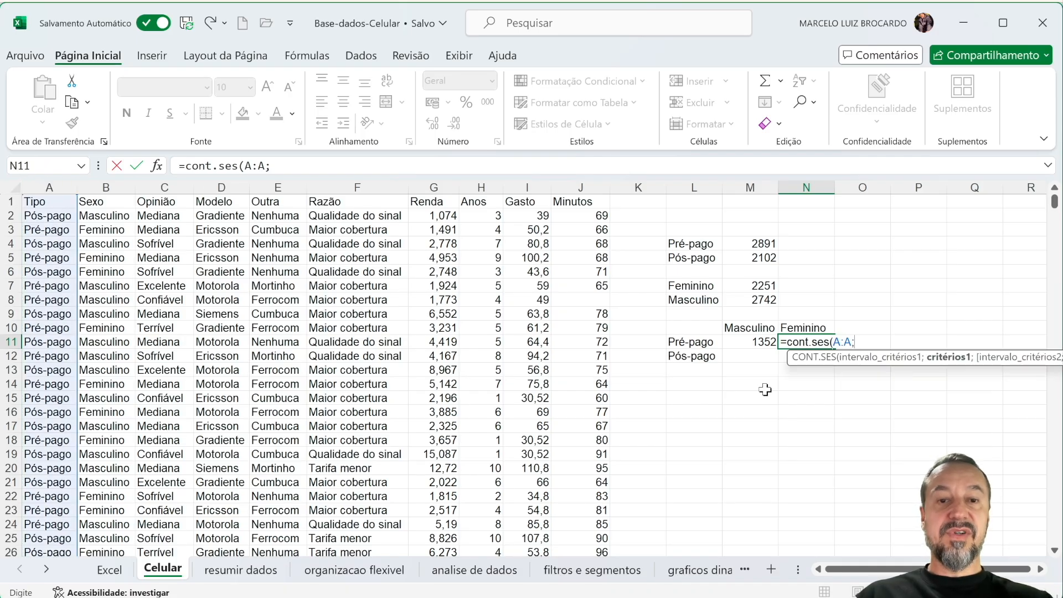
pyautogui.click(697, 347)
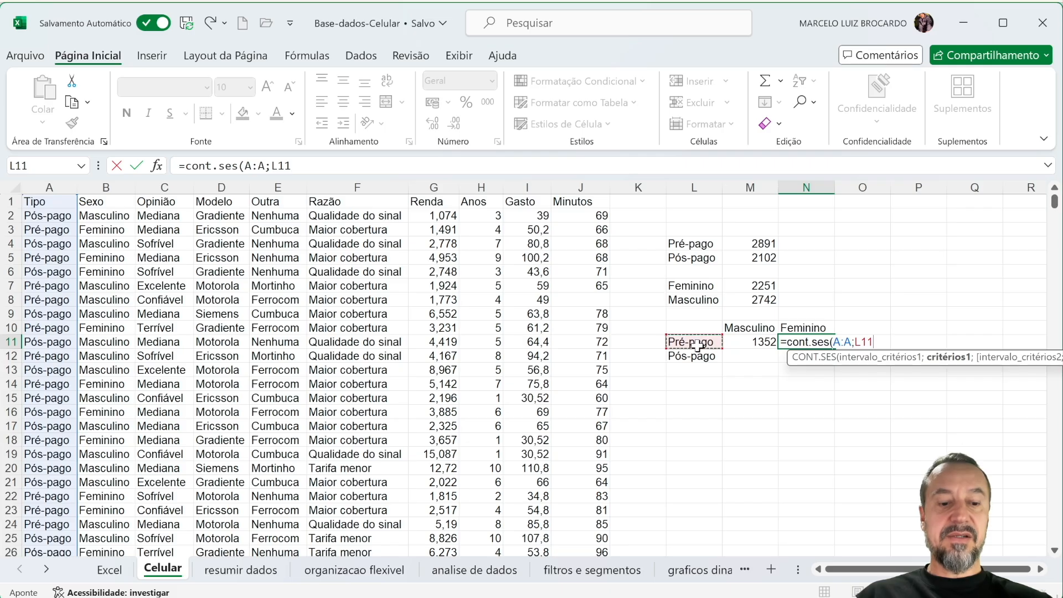
pyautogui.write(';')
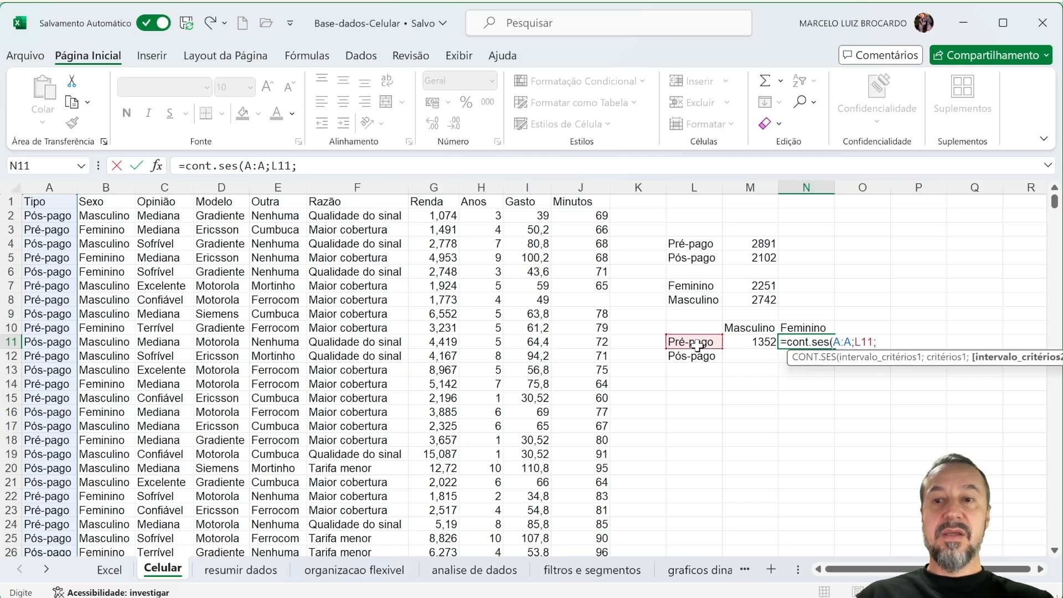
pyautogui.click(98, 187)
pyautogui.write(';')
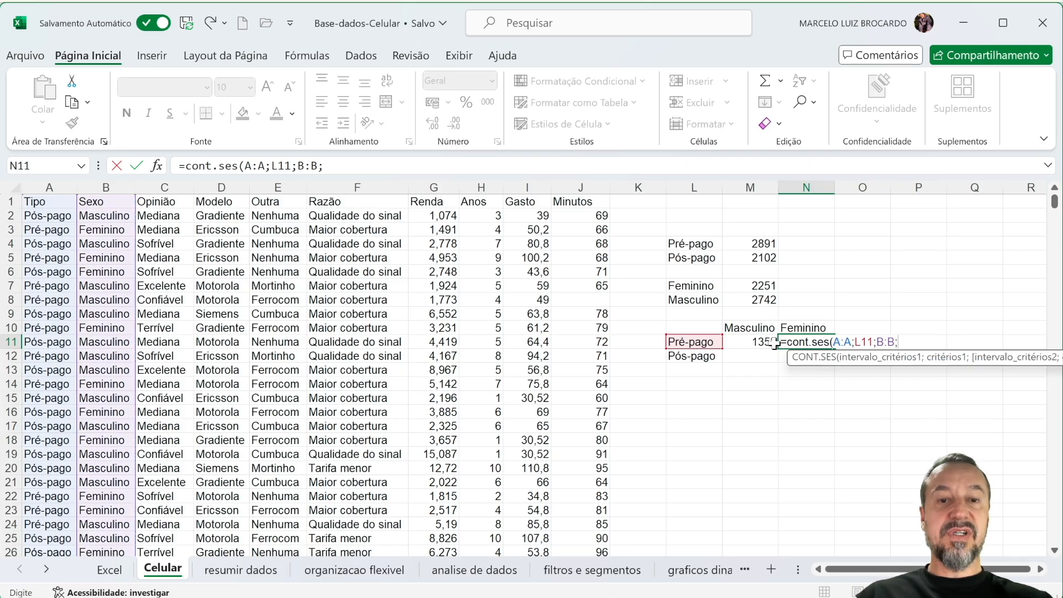
pyautogui.click(816, 328)
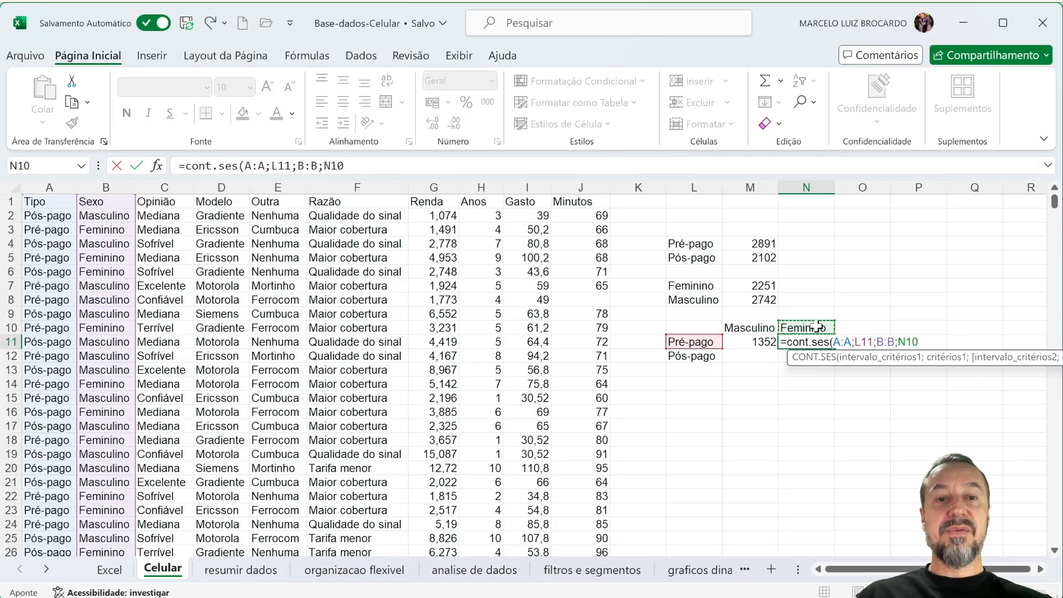
pyautogui.press('Return')
# Fill the M11:N11 formulas down to the Pós-pago row and repoint their sex criteria to M10 and N10
pyautogui.moveTo(770, 346); pyautogui.dragTo(835, 363)
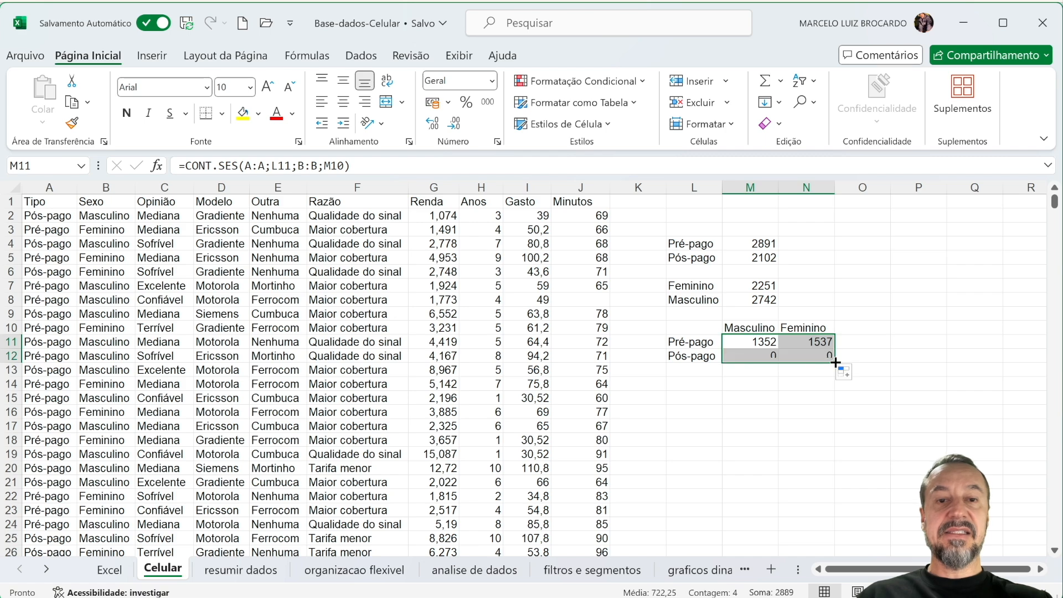
pyautogui.doubleClick(751, 354)
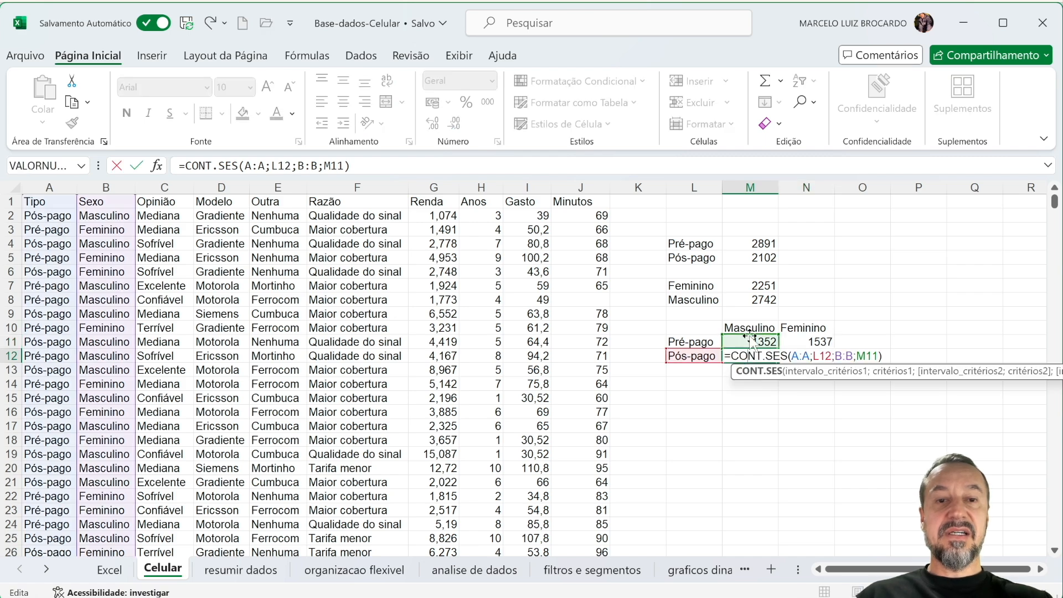
pyautogui.moveTo(750, 335); pyautogui.dragTo(751, 326)
pyautogui.press('Return')
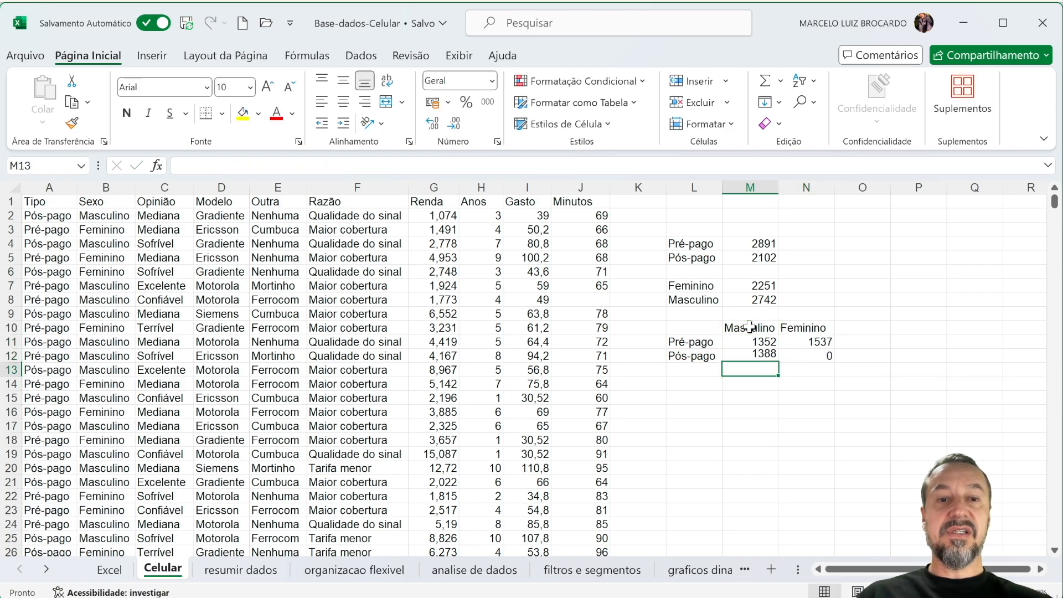
pyautogui.doubleClick(806, 354)
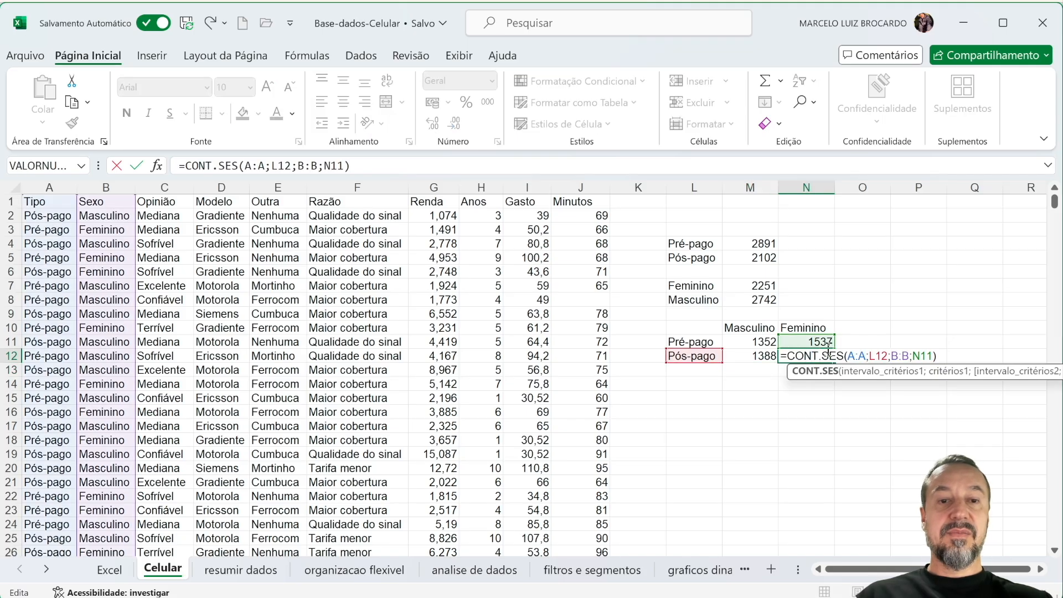
pyautogui.moveTo(830, 343); pyautogui.dragTo(830, 330)
pyautogui.click(775, 400)
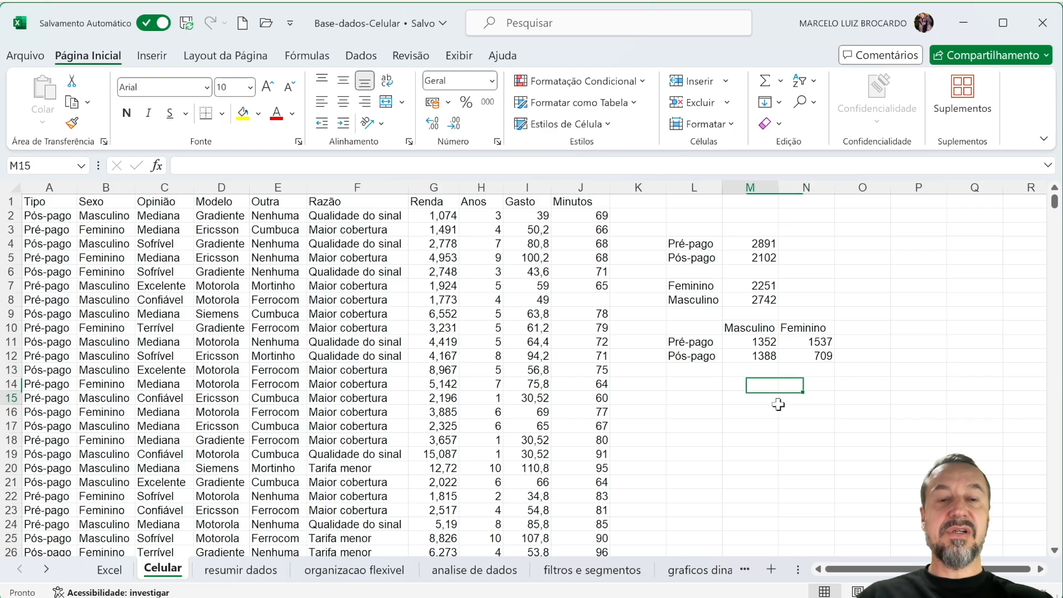
pyautogui.moveTo(714, 330); pyautogui.dragTo(802, 356)
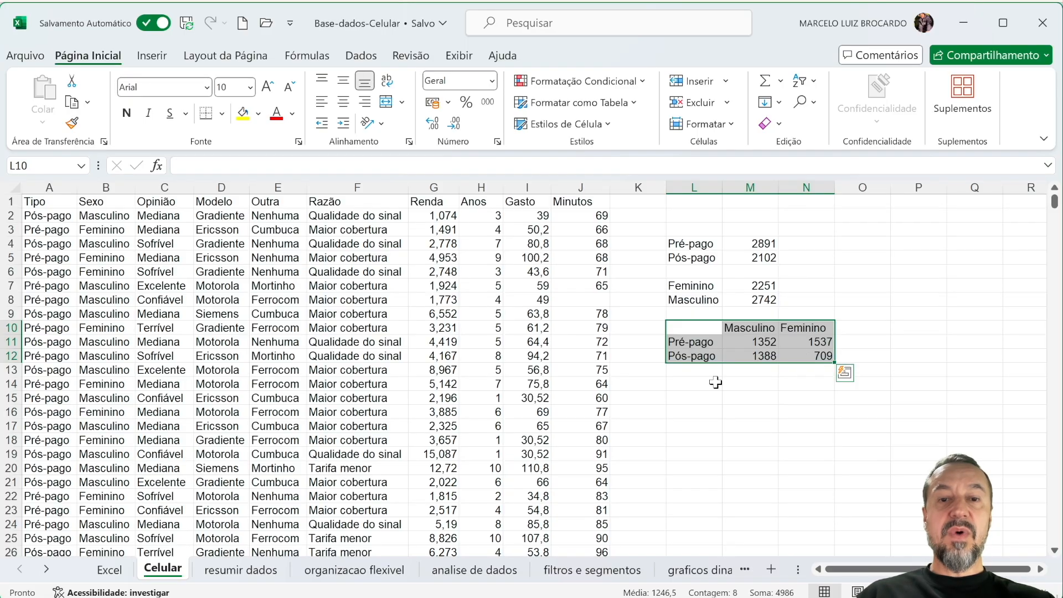
# Calculate the overall average of the Renda column in L14 with the MÉDIA function over G:G
pyautogui.click(694, 387)
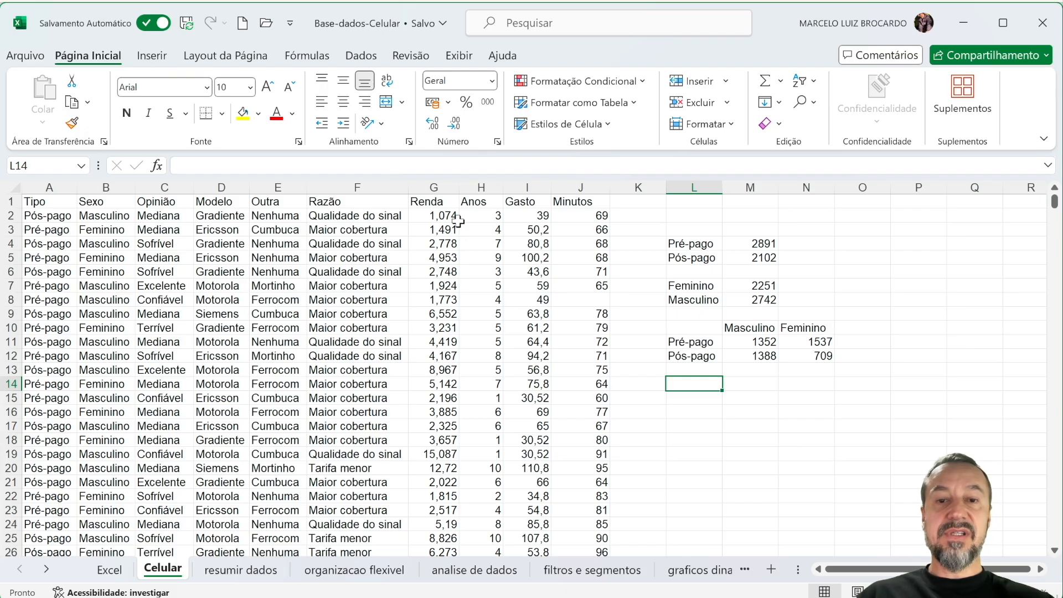
pyautogui.write('=m')
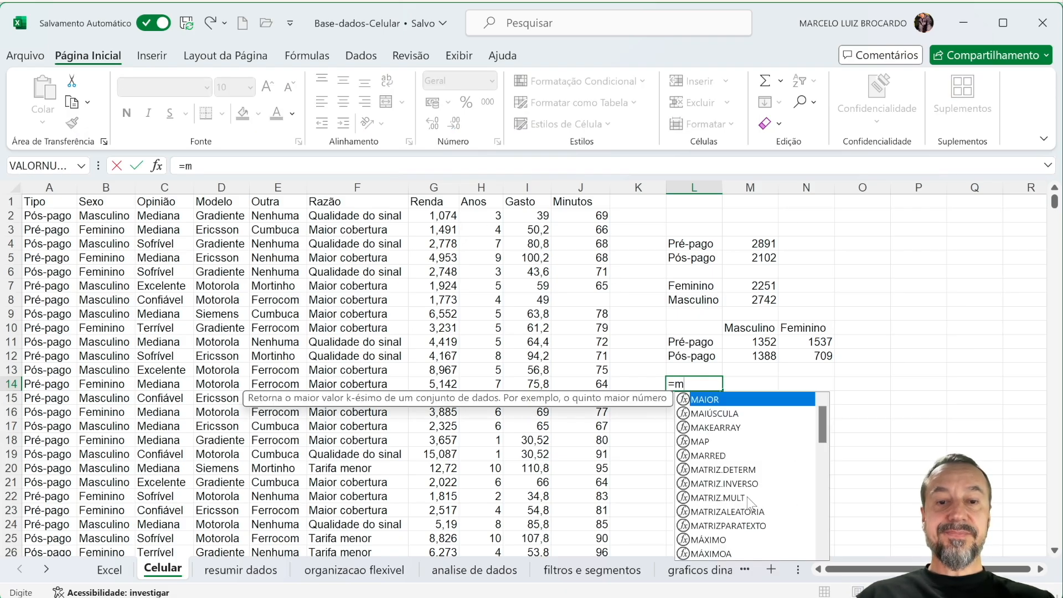
pyautogui.scroll(-4, 747, 498)
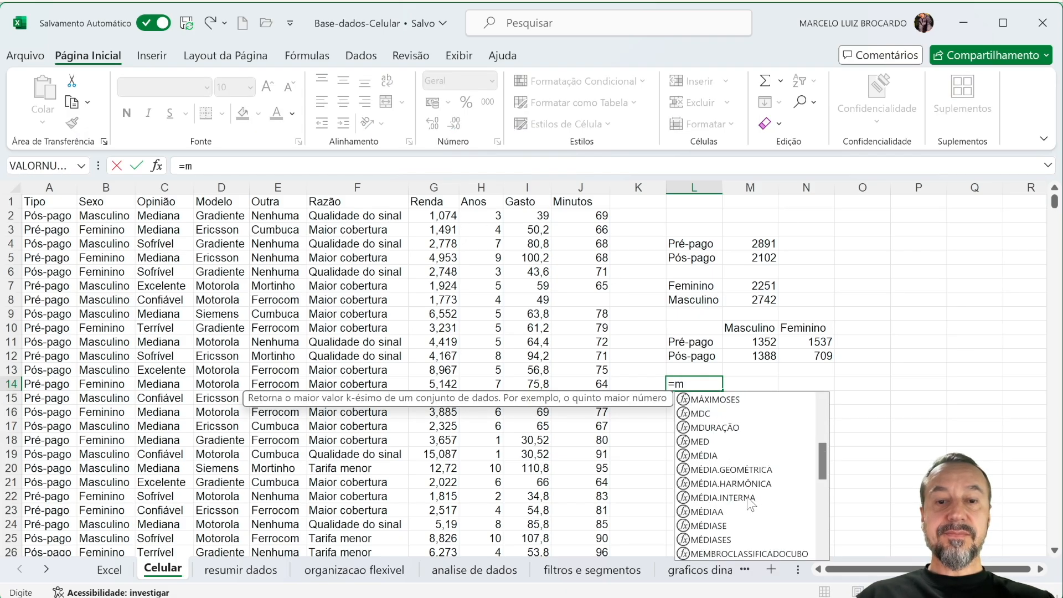
pyautogui.doubleClick(717, 455)
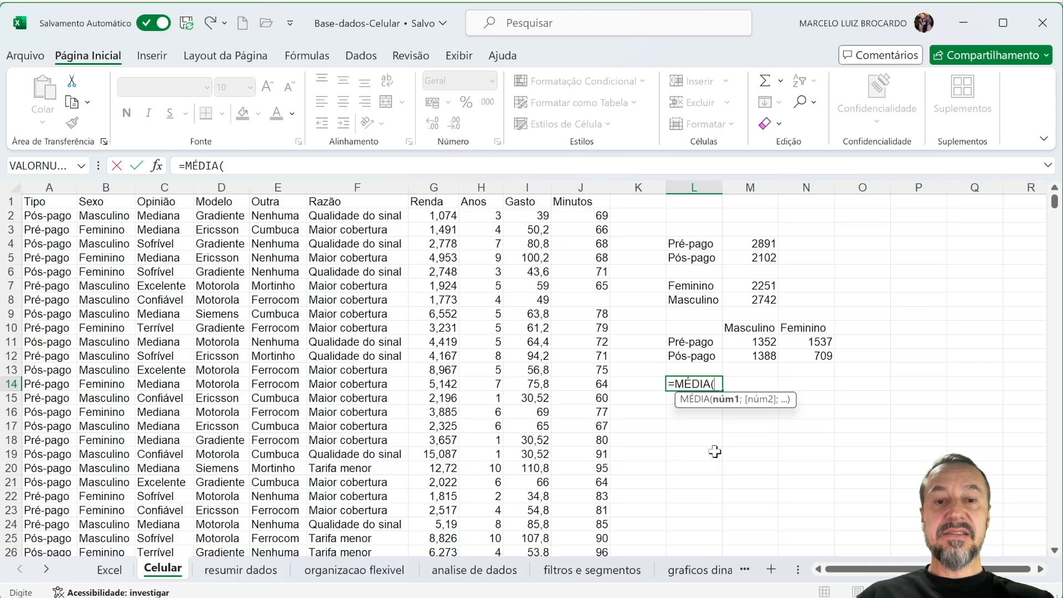
pyautogui.click(442, 187)
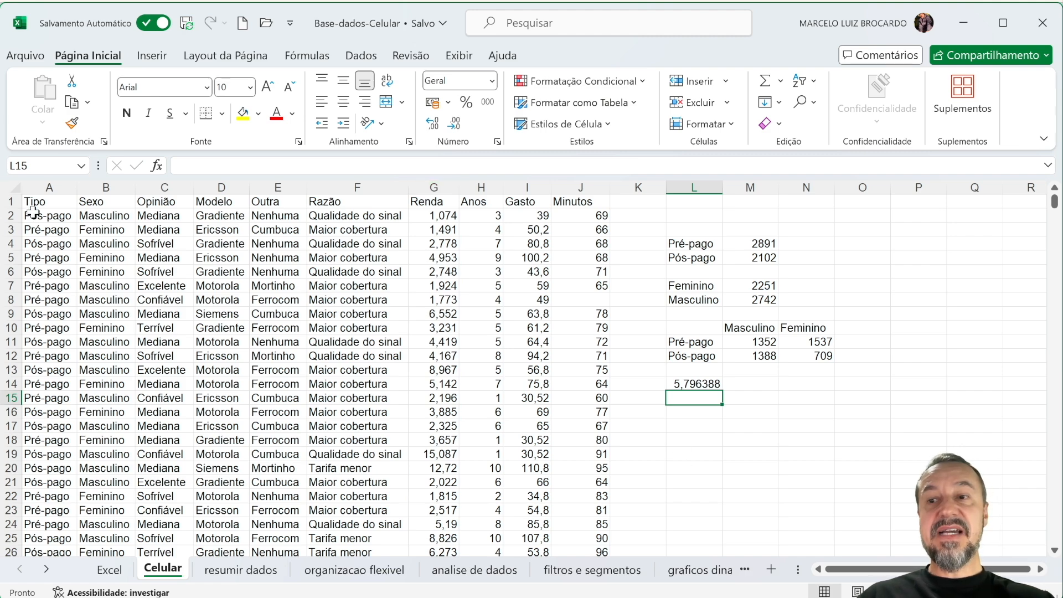
# Enter the heading Media in N3, beside the plan type counts
pyautogui.moveTo(47, 229); pyautogui.dragTo(50, 242)
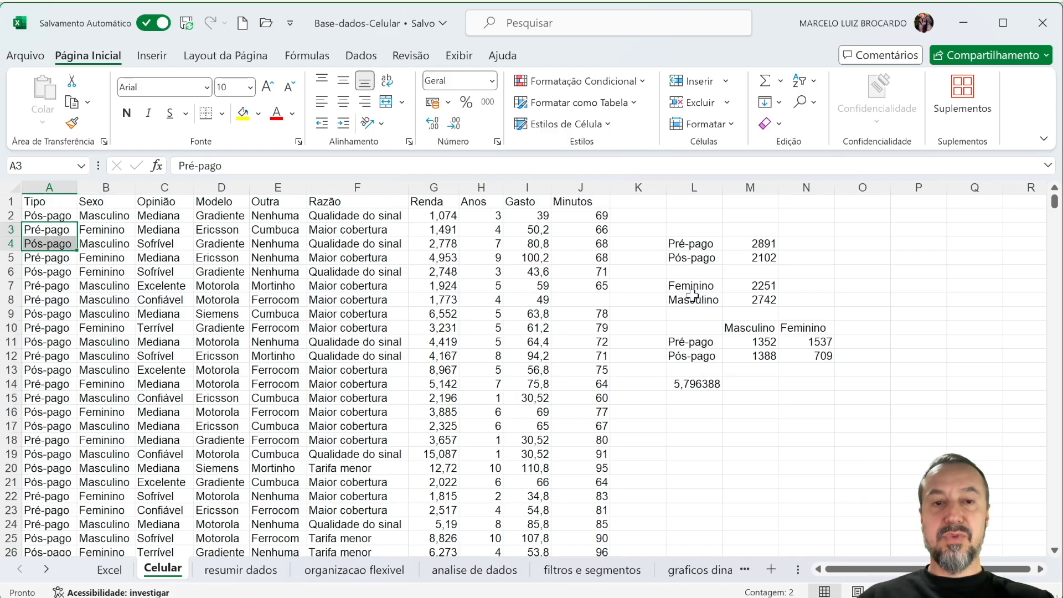
pyautogui.hotkey('ctrl', 'c')
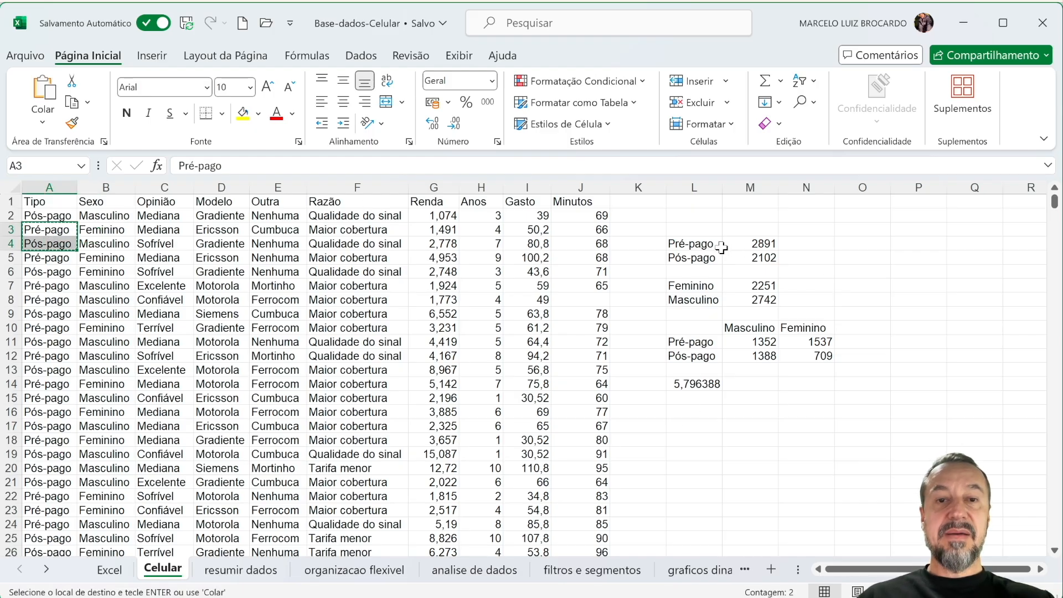
pyautogui.click(820, 230)
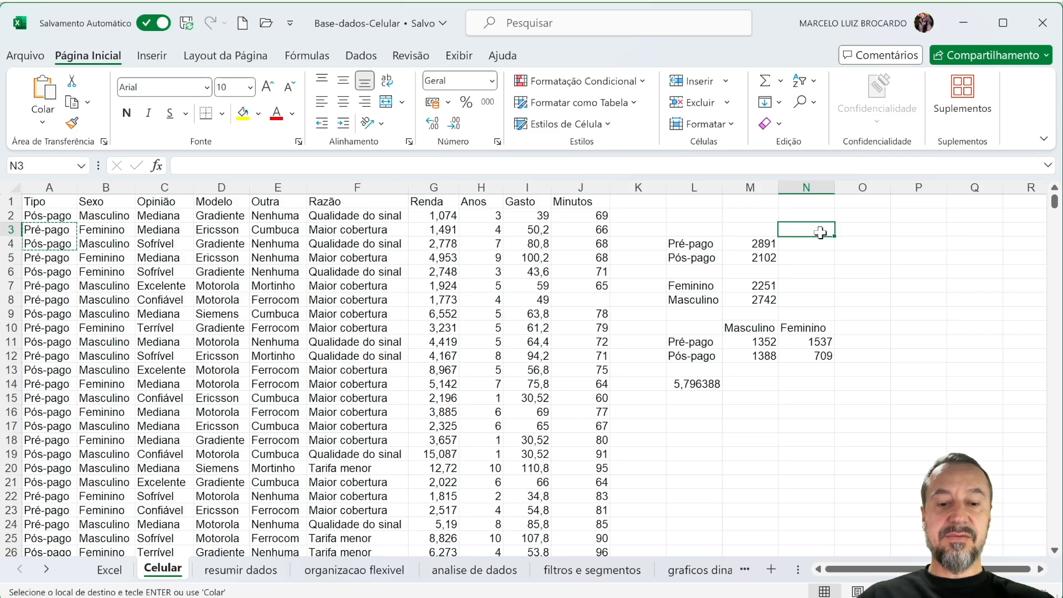
pyautogui.write('Media')
pyautogui.press('Return')
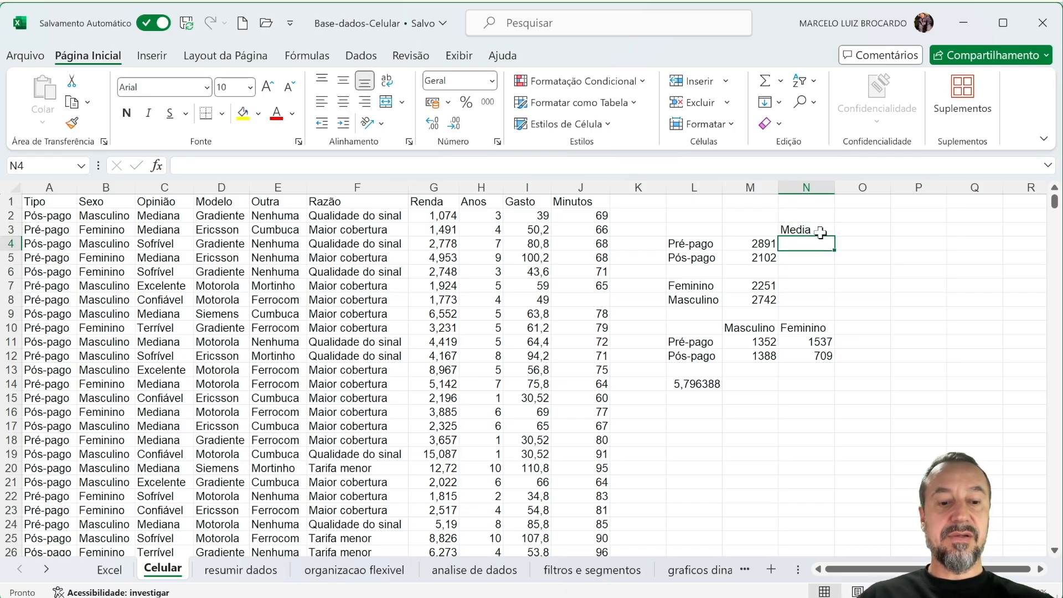
# Enter a MÉDIASE formula in N4 with A:A as the range and L4 as the criterion
pyautogui.write('=me')
pyautogui.press('BackSpace')
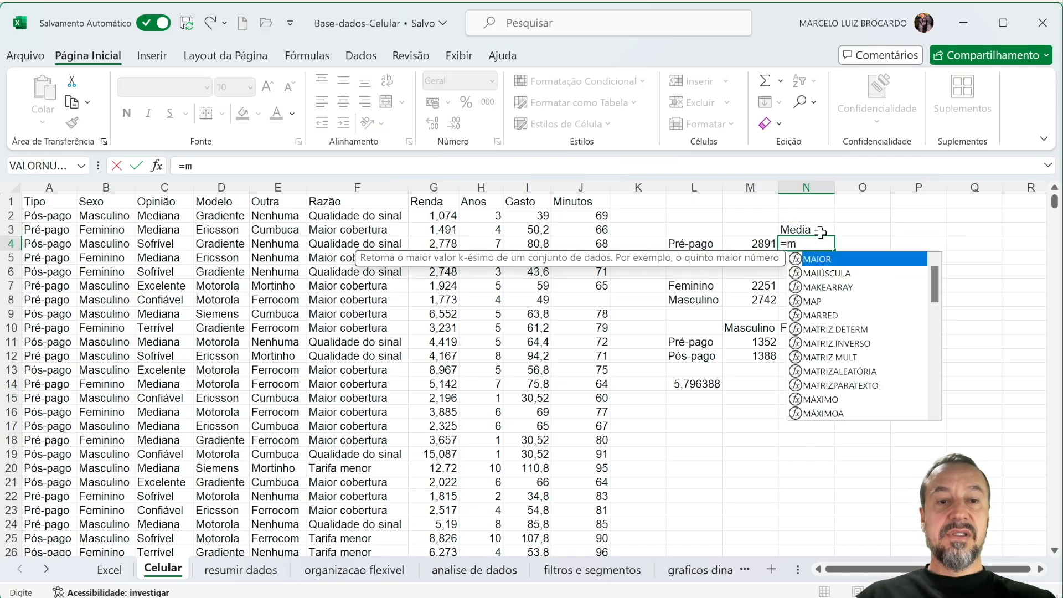
pyautogui.scroll(-5, 861, 388)
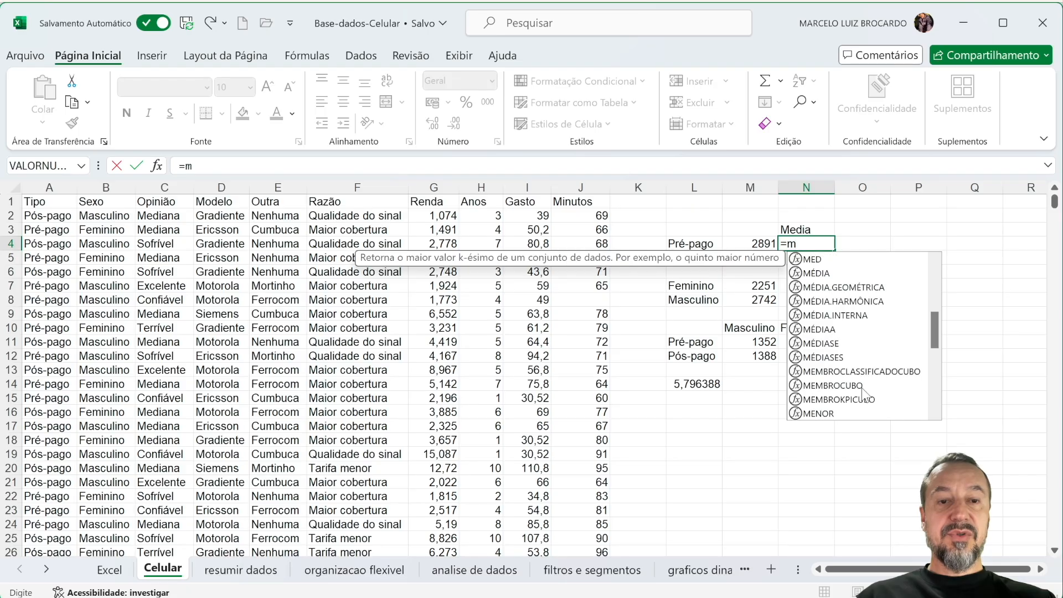
pyautogui.doubleClick(844, 343)
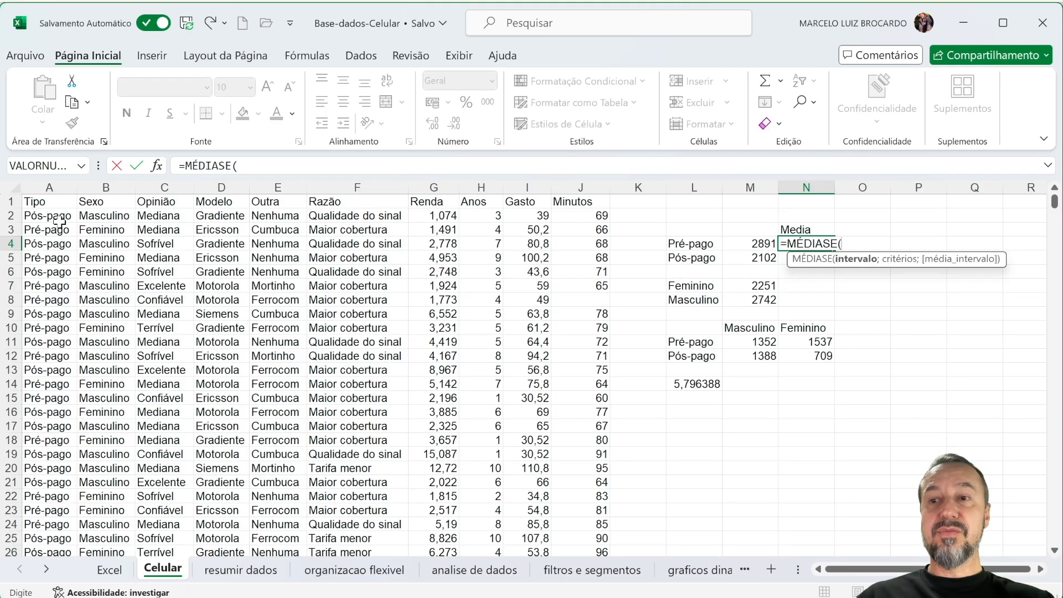
pyautogui.click(42, 183)
pyautogui.write(';')
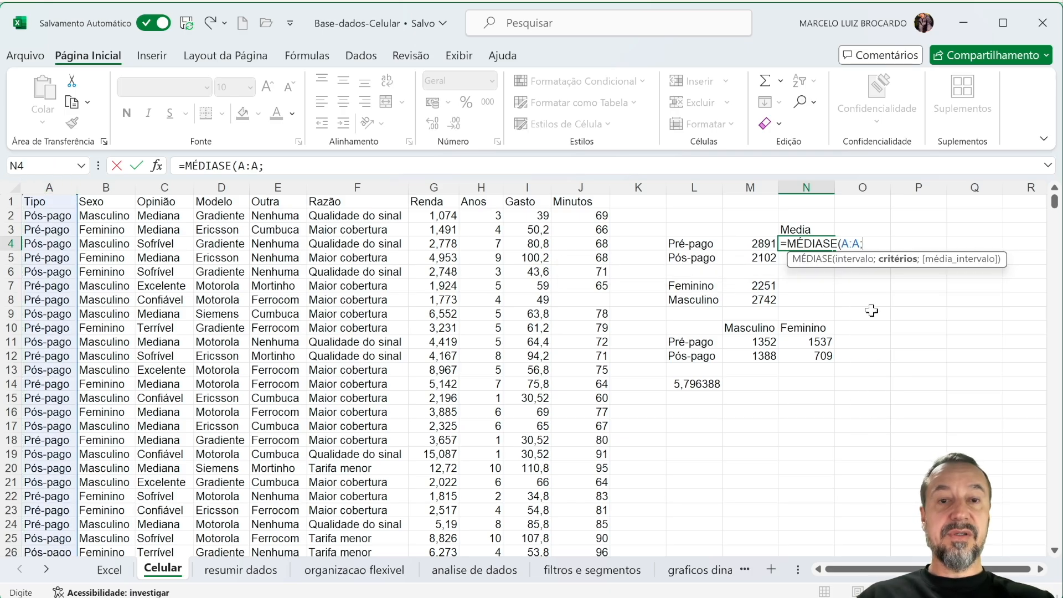
pyautogui.click(689, 246)
pyautogui.press('Return')
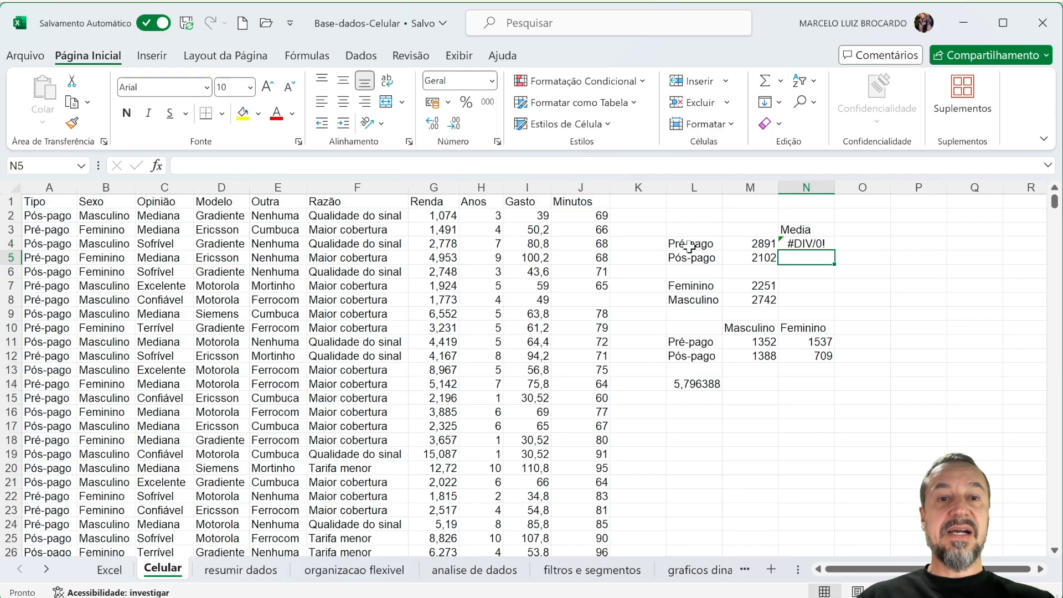
# Add the Renda column G:G as the average range of the N4 formula, making it =MÉDIASE(A:A;L4;G:G)
pyautogui.doubleClick(820, 244)
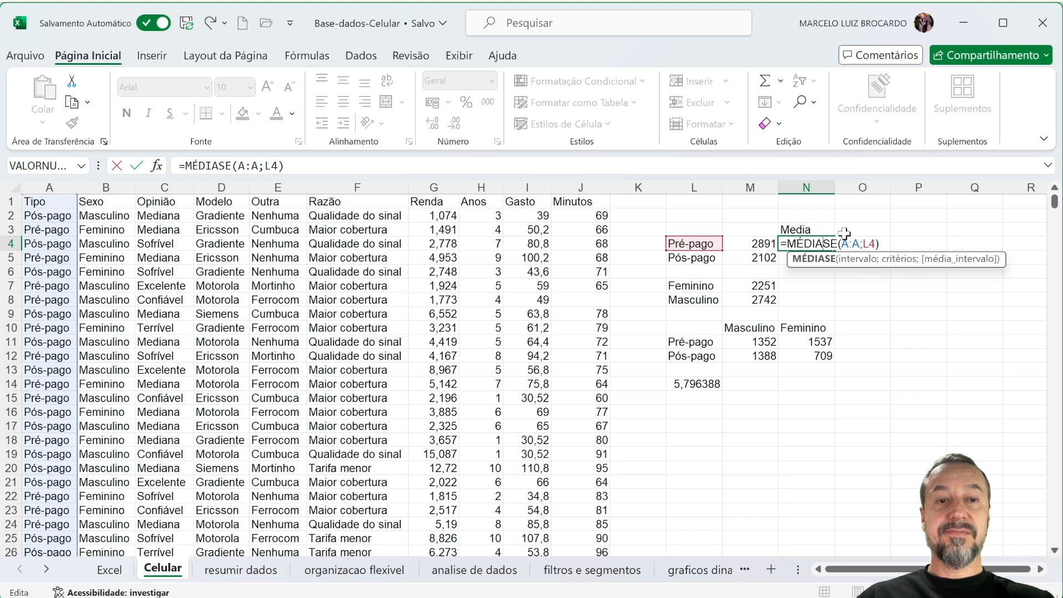
pyautogui.click(856, 244)
pyautogui.click(310, 166)
pyautogui.press('BackSpace')
pyautogui.write(';')
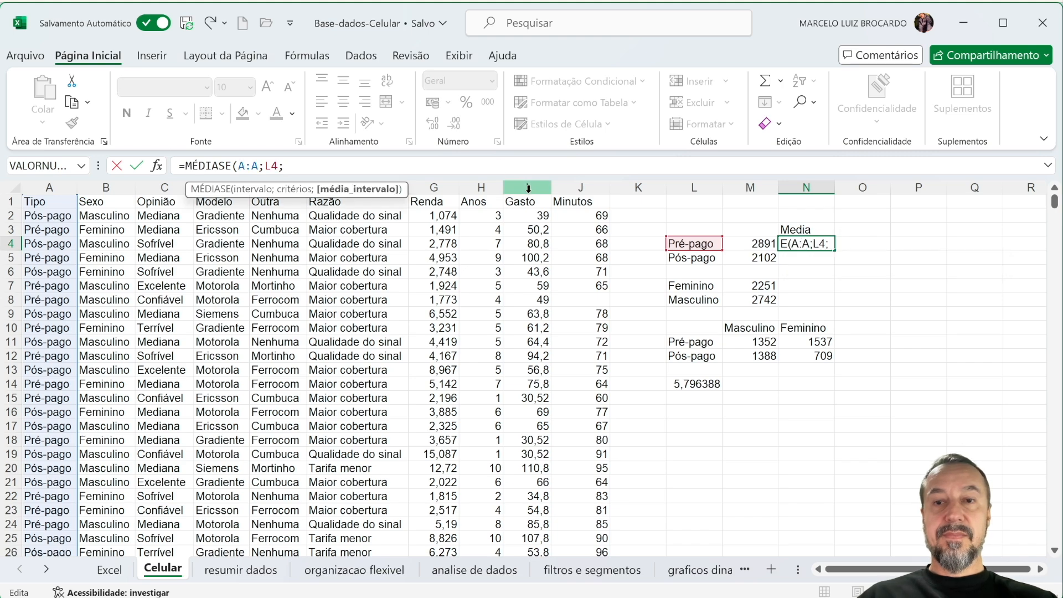
pyautogui.click(442, 189)
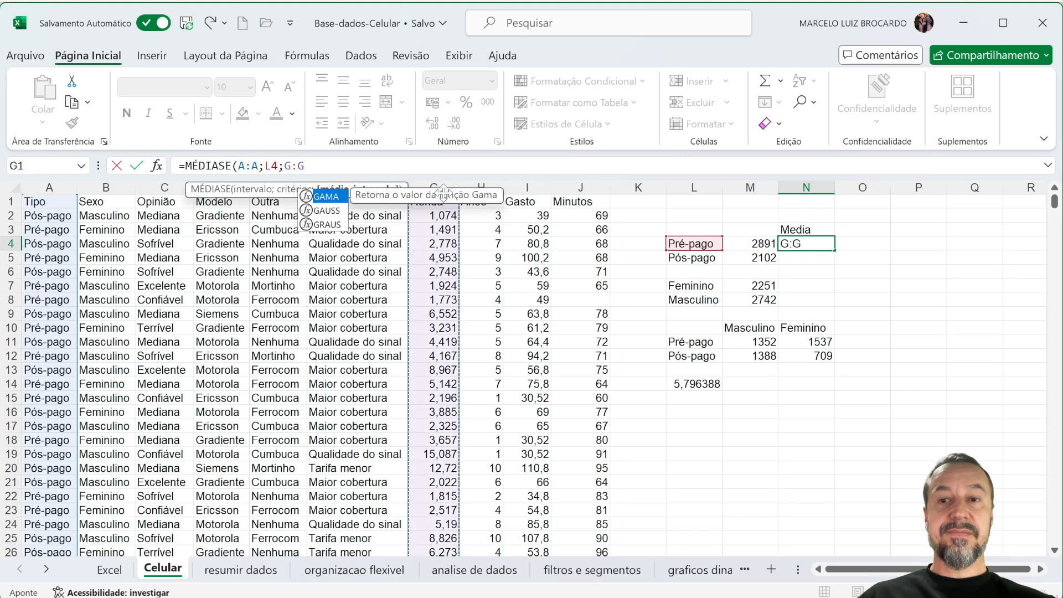
pyautogui.write(')')
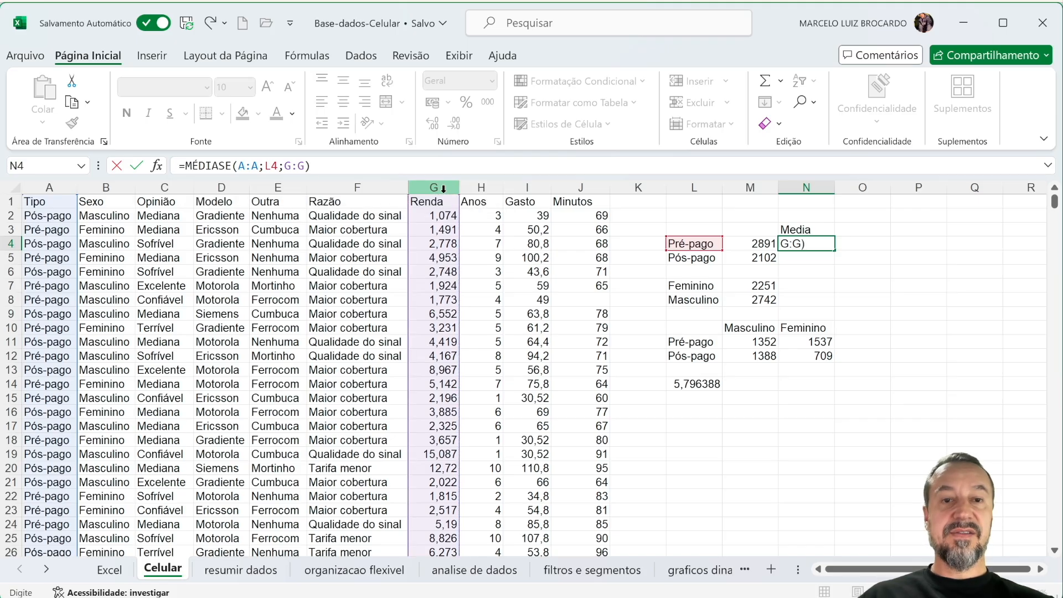
pyautogui.press('Return')
pyautogui.click(807, 241)
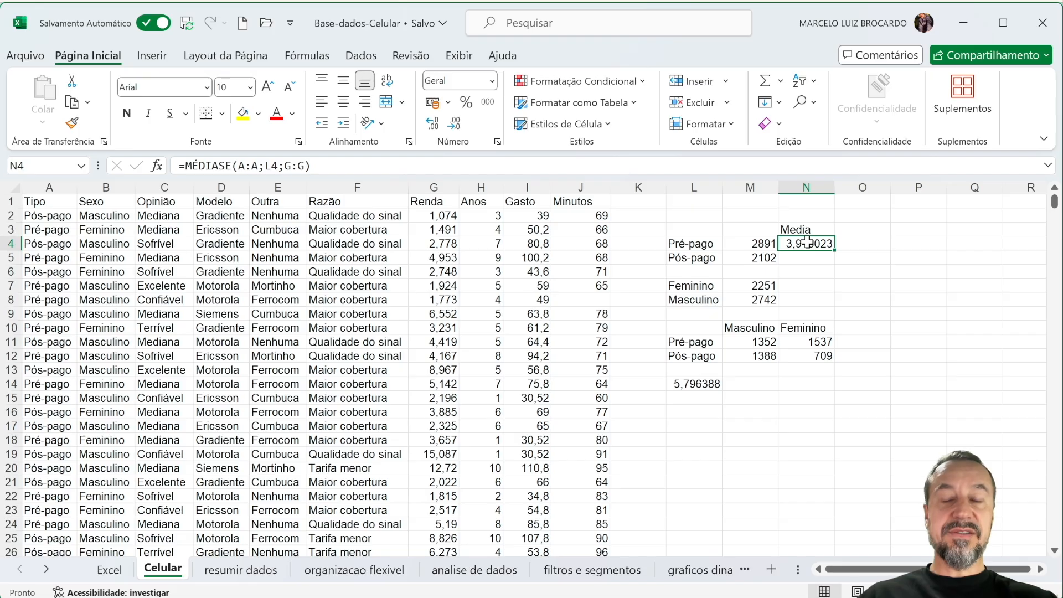
pyautogui.moveTo(684, 230); pyautogui.dragTo(809, 381)
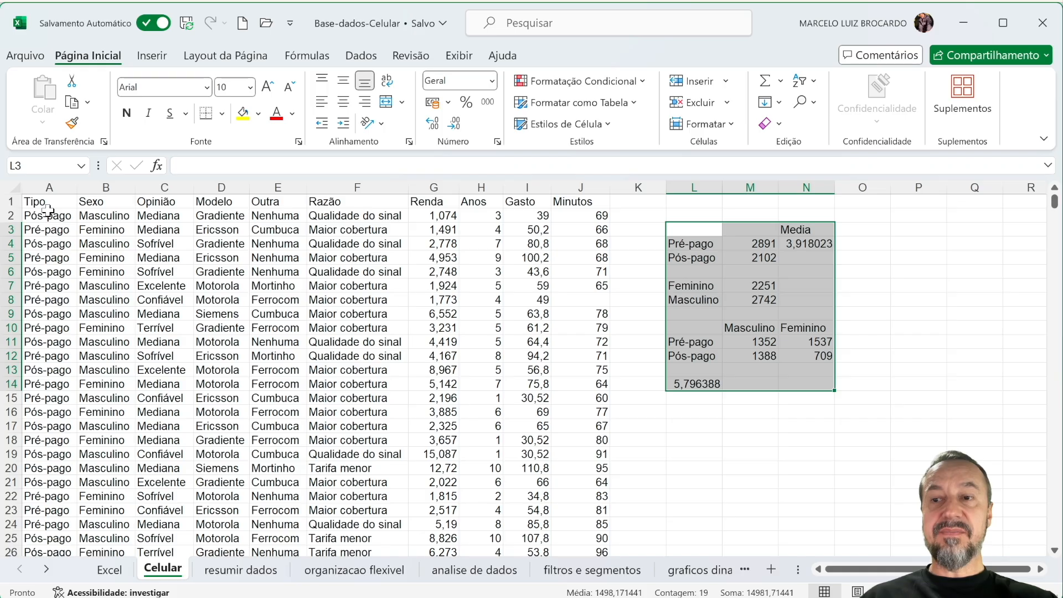
pyautogui.click(49, 187)
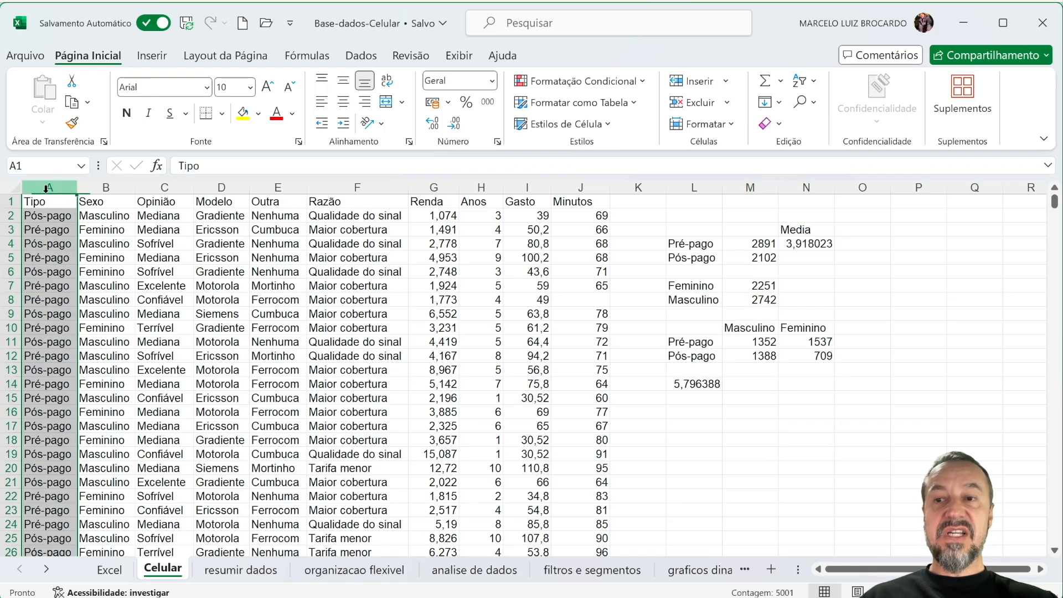
# Select the whole columns A to J of the Celular data, from Tipo to Minutos
pyautogui.keyDown('shift'); pyautogui.click(594, 187); pyautogui.keyUp('shift')
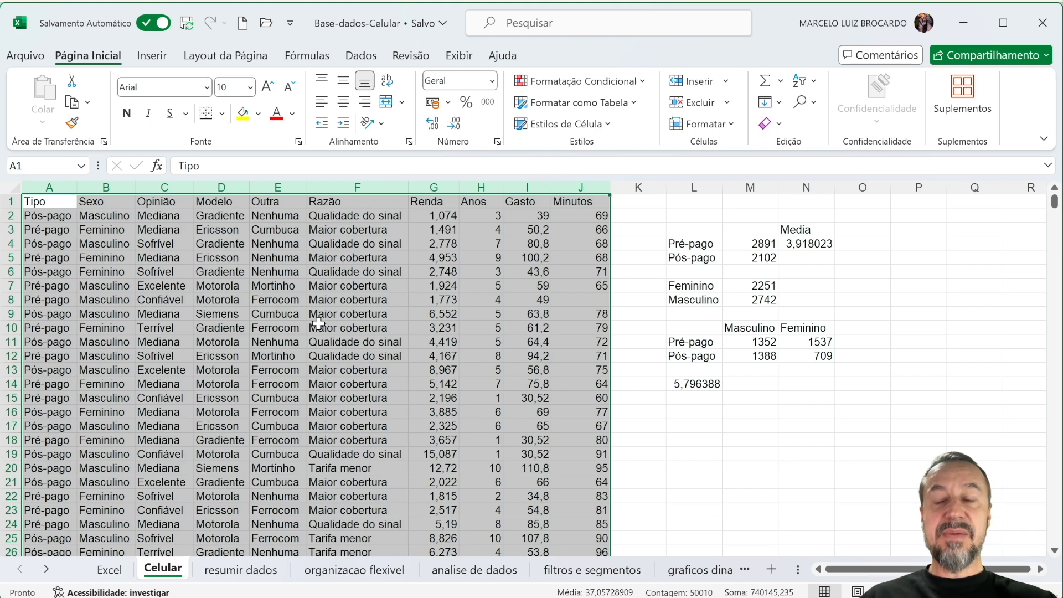
pyautogui.click(45, 206)
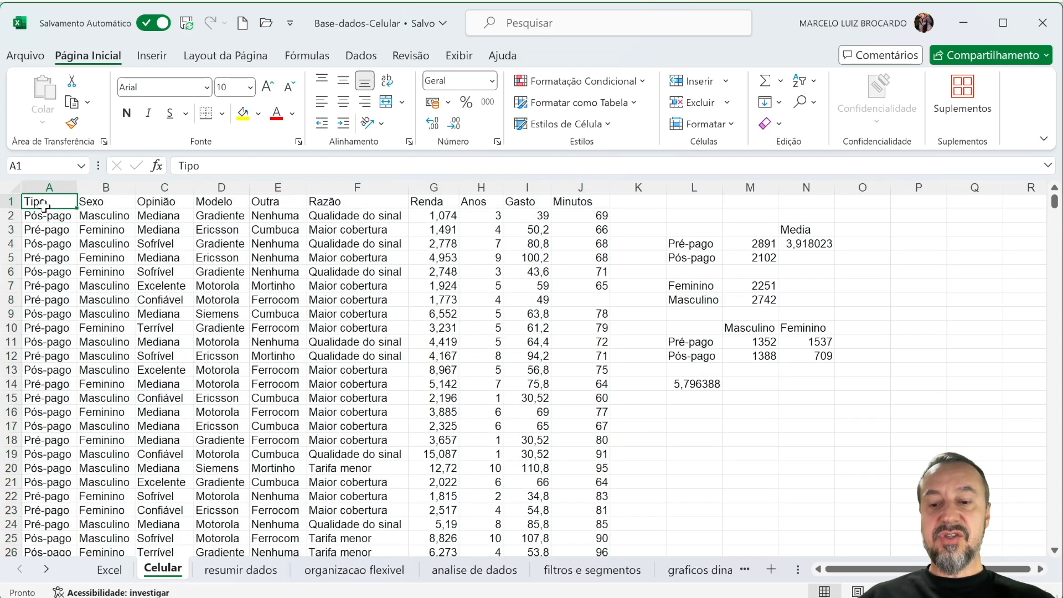
pyautogui.hotkey('ctrl', 'shift', 'Right')
pyautogui.hotkey('ctrl', 'shift', 'Down')
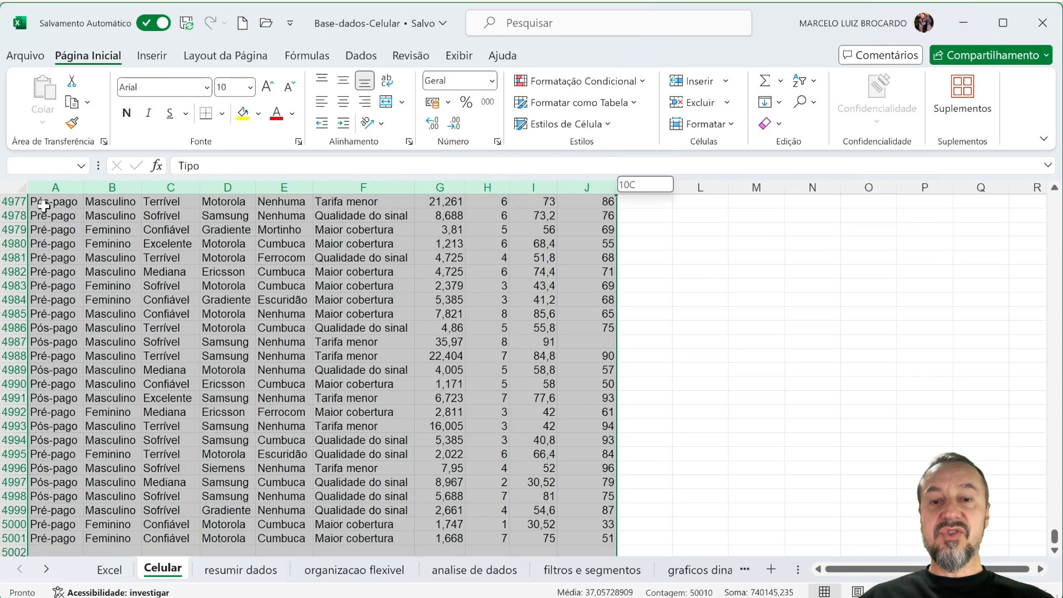
pyautogui.hotkey('ctrl', 'shift', 'Up')
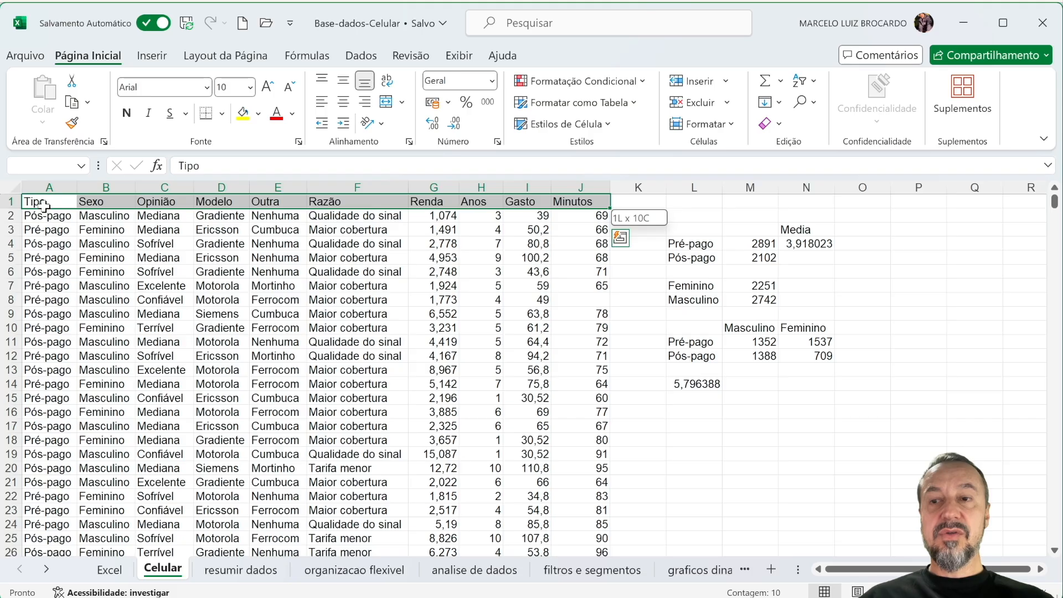
pyautogui.hotkey('shift', 'Left')
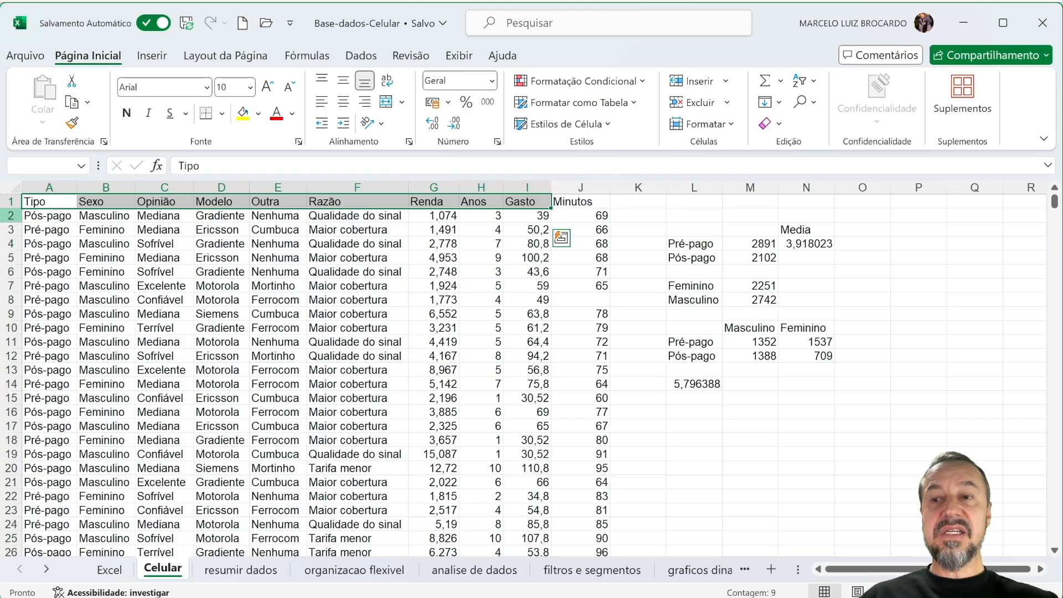
pyautogui.moveTo(55, 188); pyautogui.dragTo(584, 188)
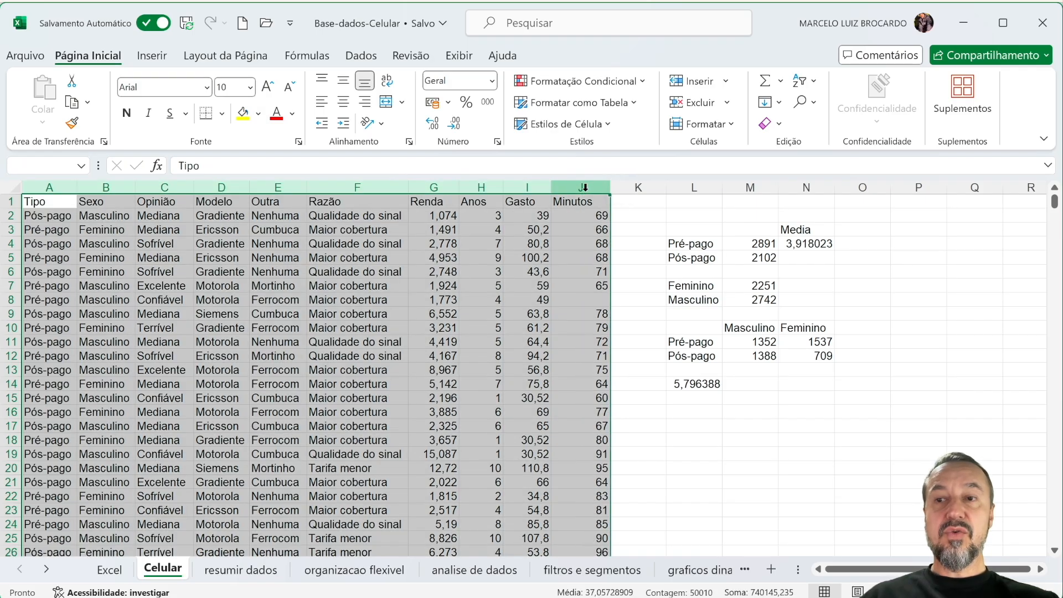
# Insert a pivot table based on Celular!$A:$J in a new worksheet
pyautogui.click(153, 56)
pyautogui.click(44, 99)
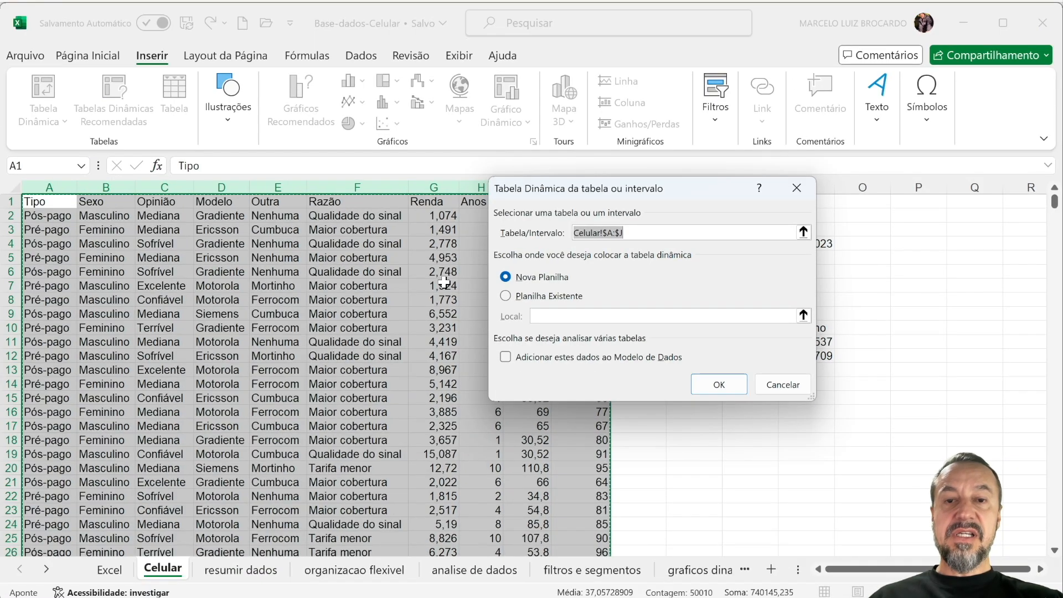
pyautogui.click(719, 386)
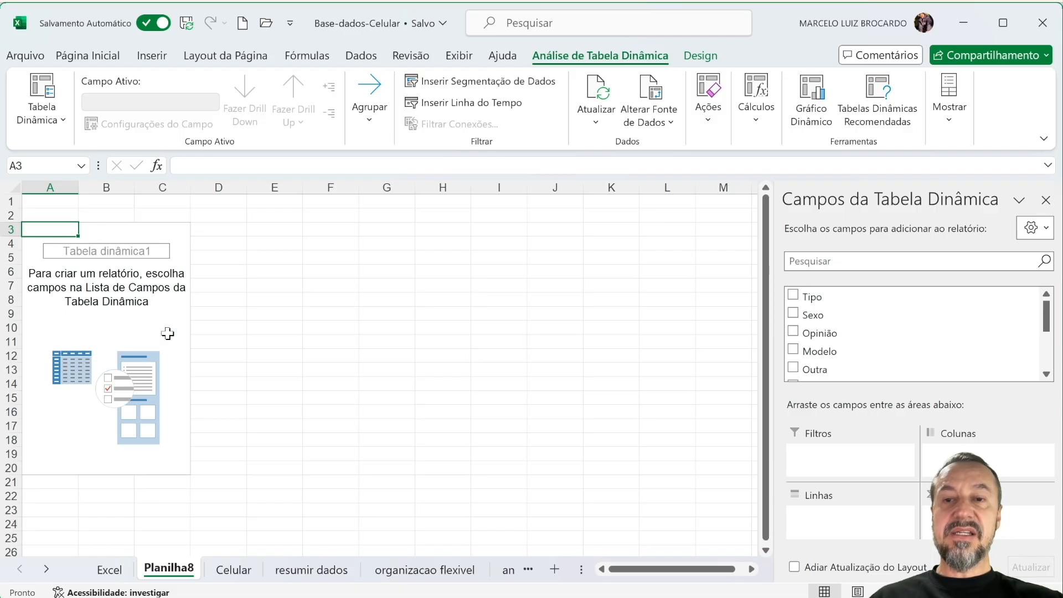
# Insert a pivot table based on Celular!$A:$J in the existing resumir dados sheet, located at cell B2
pyautogui.click(109, 569)
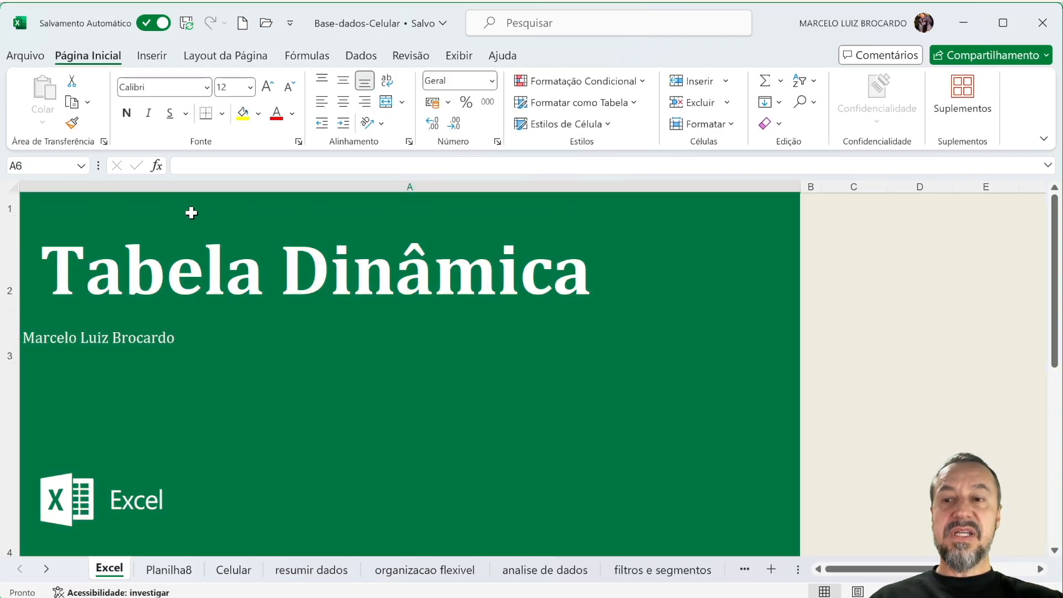
pyautogui.click(232, 569)
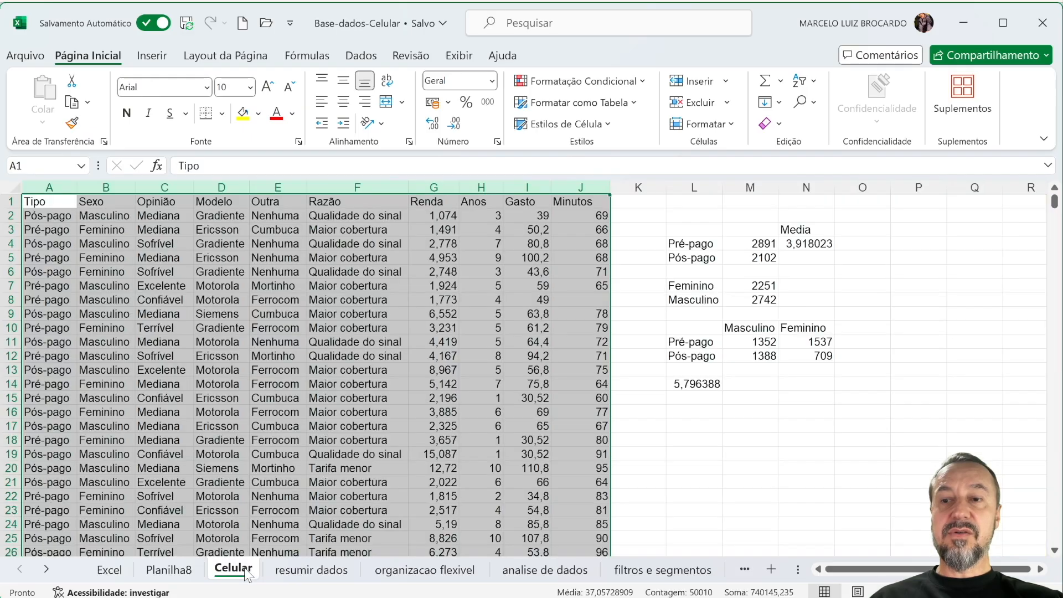
pyautogui.click(151, 55)
pyautogui.click(47, 103)
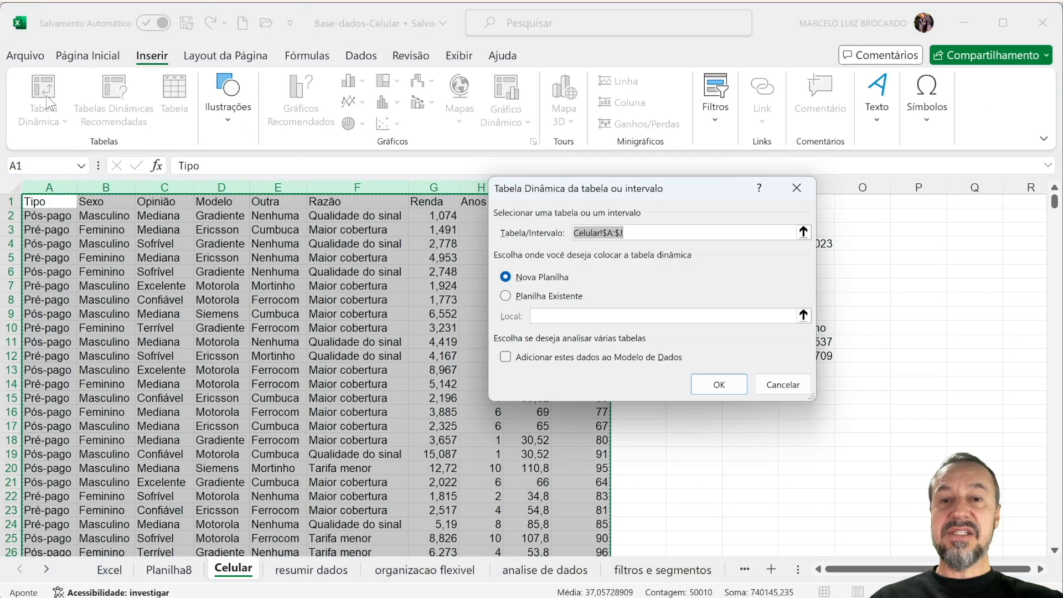
pyautogui.click(520, 298)
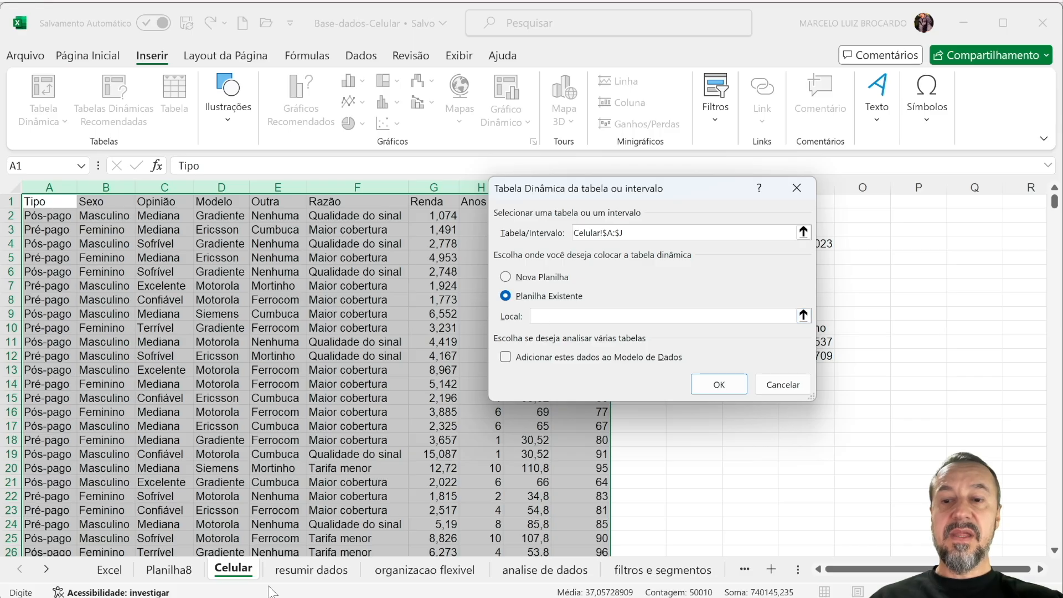
pyautogui.click(332, 570)
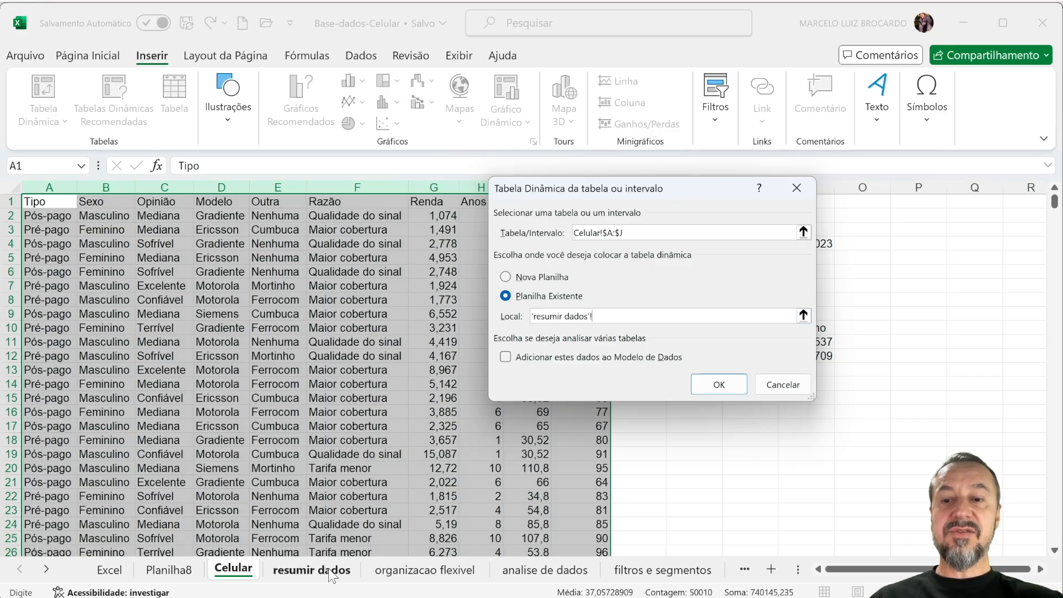
pyautogui.click(87, 219)
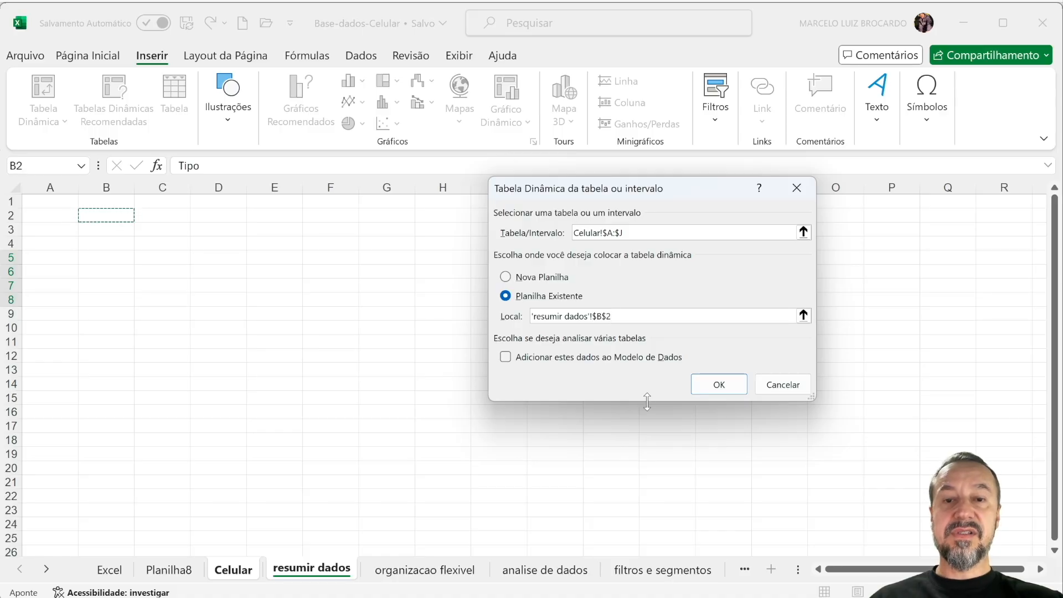
pyautogui.click(713, 383)
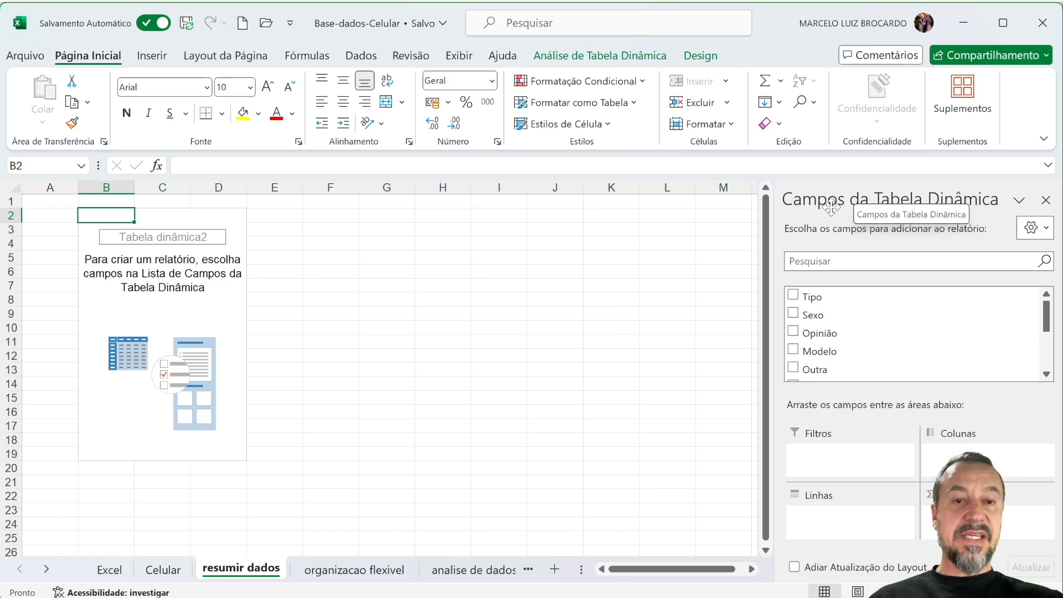
# Alternate the selection between outside cells and the empty pivot table to check when its field list is displayed
pyautogui.click(406, 331)
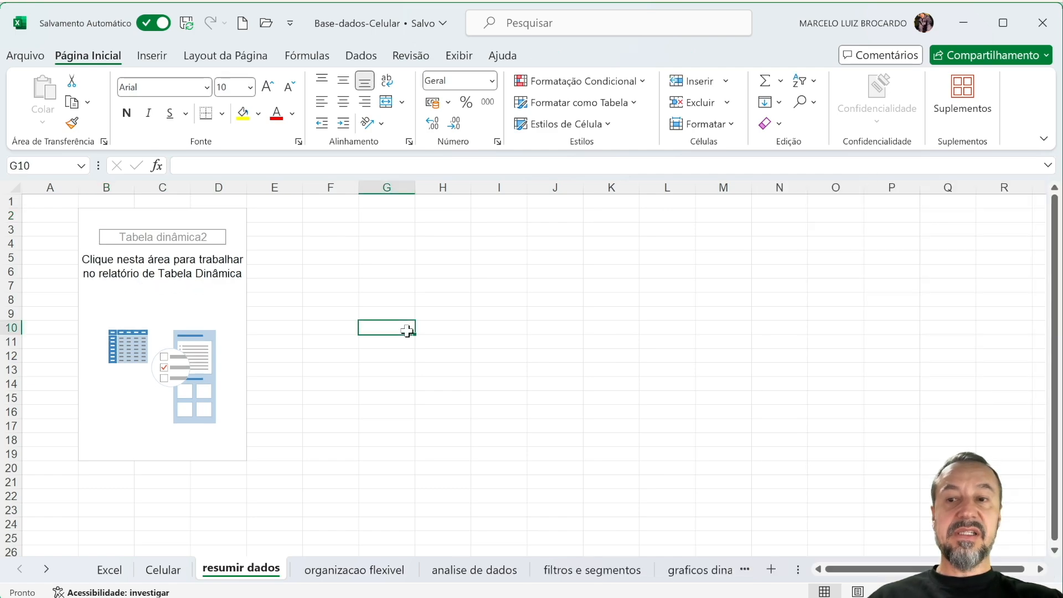
pyautogui.click(210, 283)
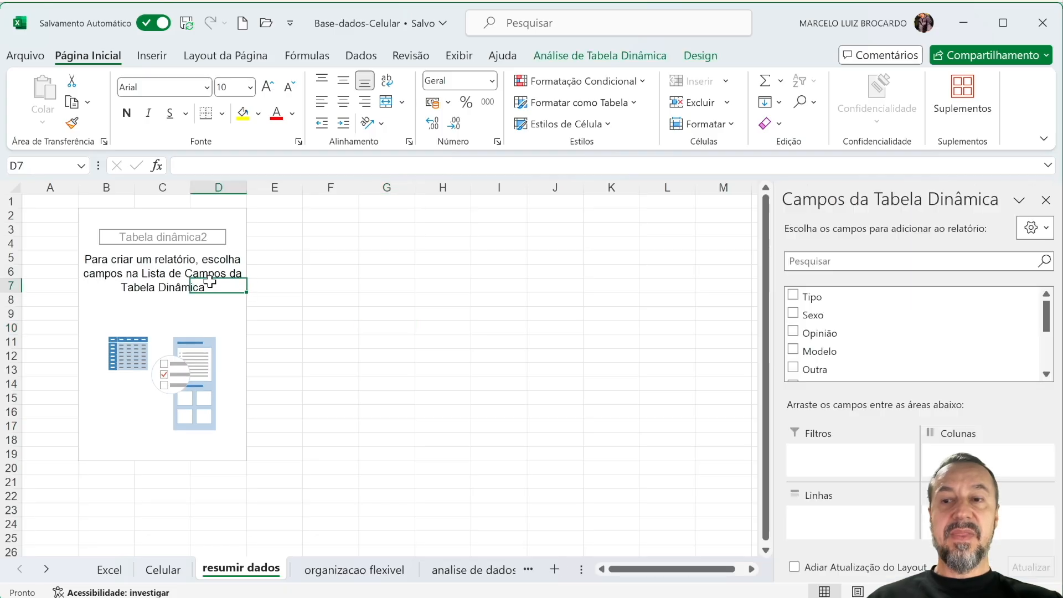
pyautogui.click(363, 315)
pyautogui.click(166, 287)
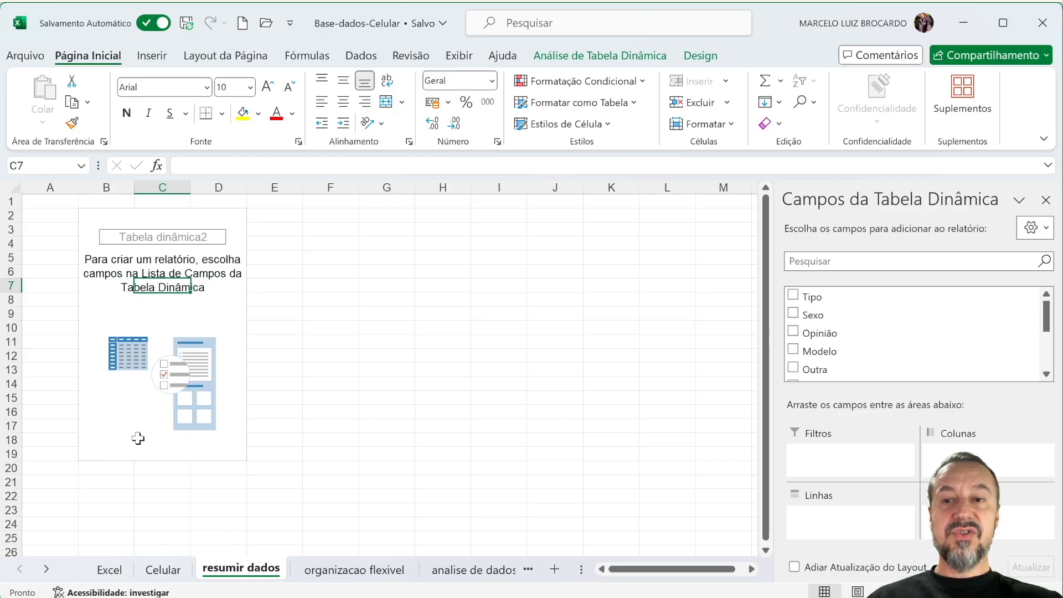
pyautogui.click(330, 313)
pyautogui.click(162, 259)
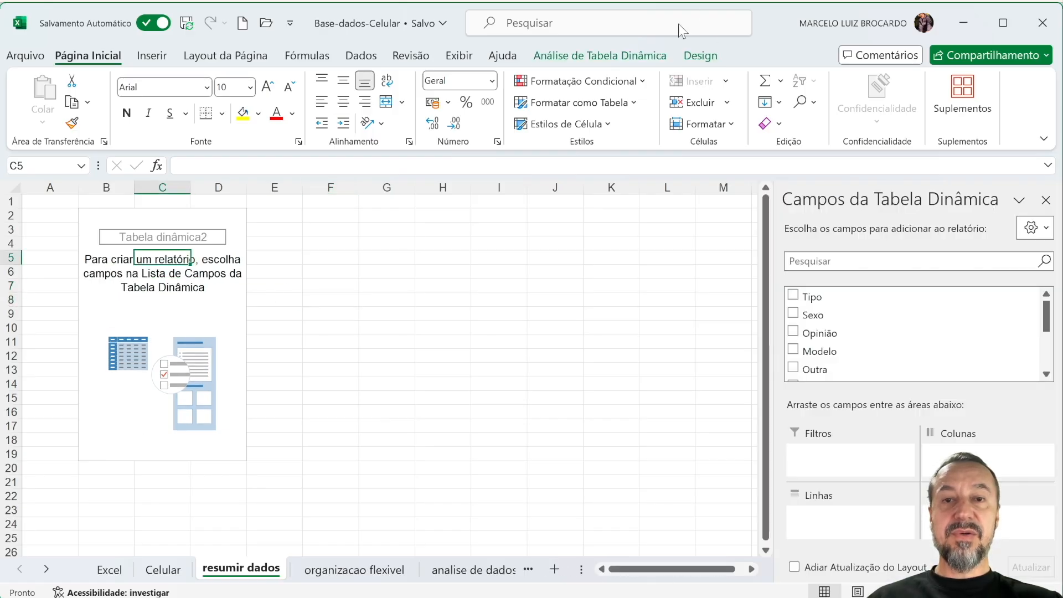
# Examine the pivot table's analysis commands, including its name and options, the actions and the calculations
pyautogui.click(646, 60)
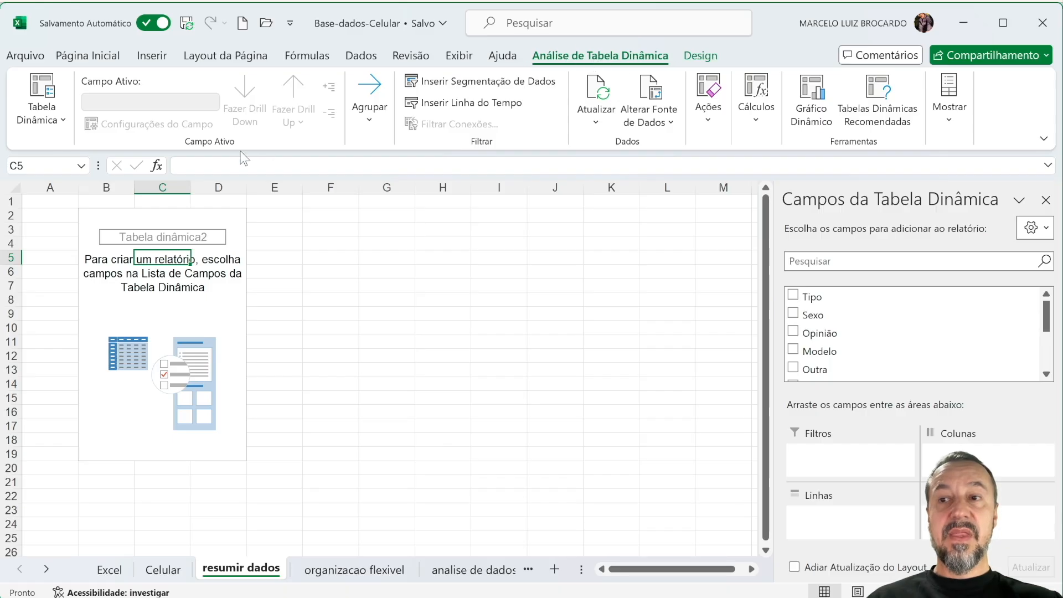
pyautogui.click(62, 124)
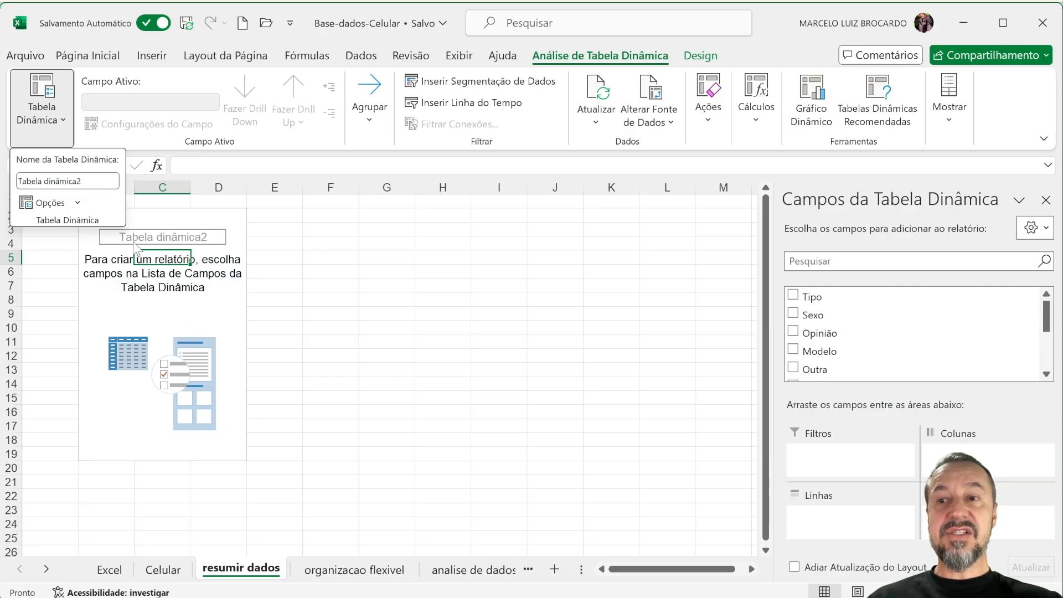
pyautogui.click(335, 271)
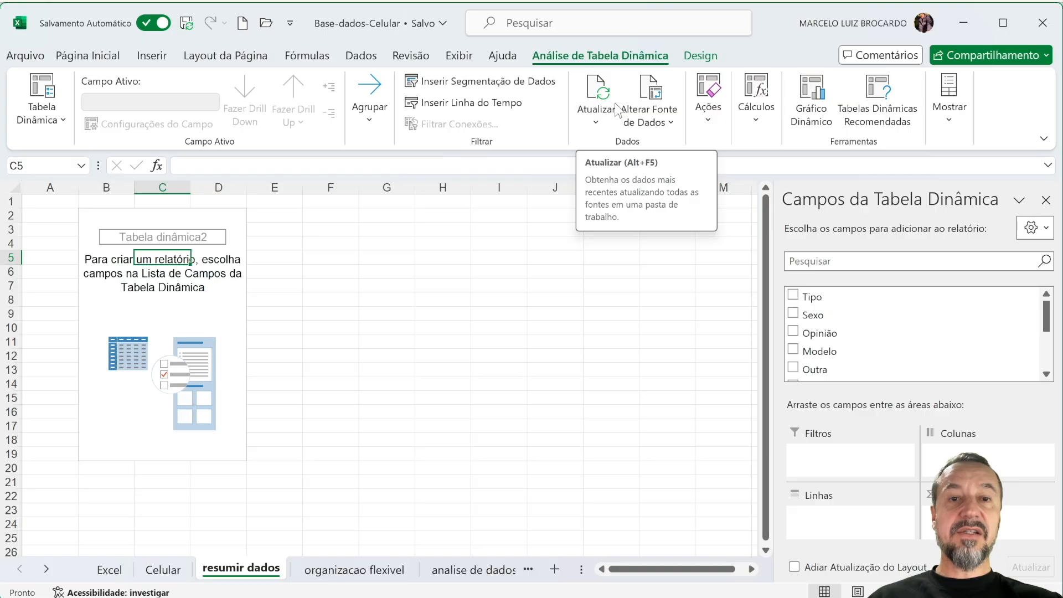
pyautogui.click(712, 125)
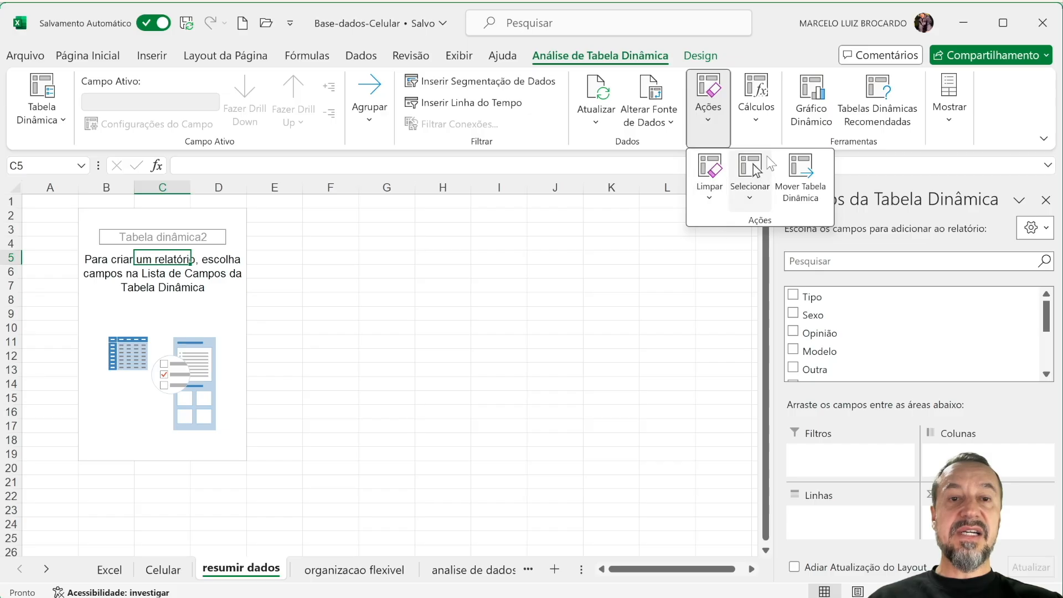
pyautogui.click(759, 124)
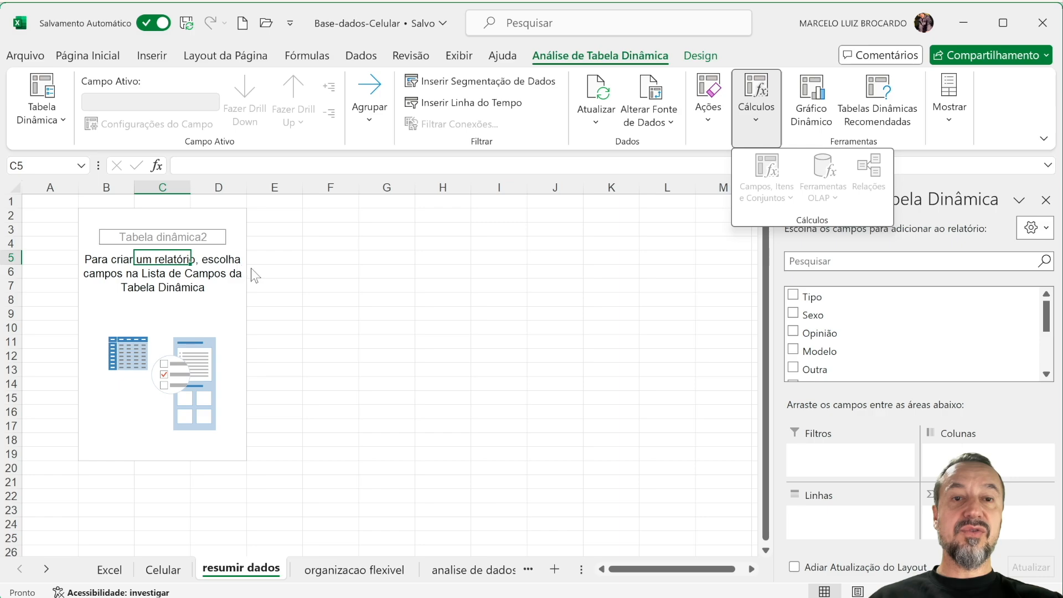
# Hide and redisplay the pivot table's field list twice
pyautogui.click(942, 143)
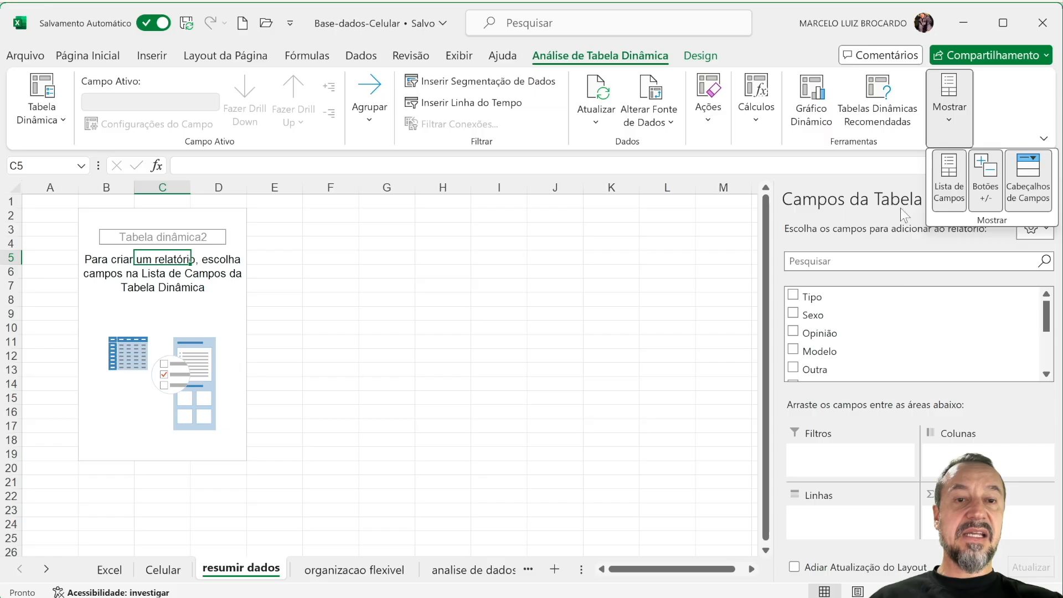
pyautogui.click(950, 176)
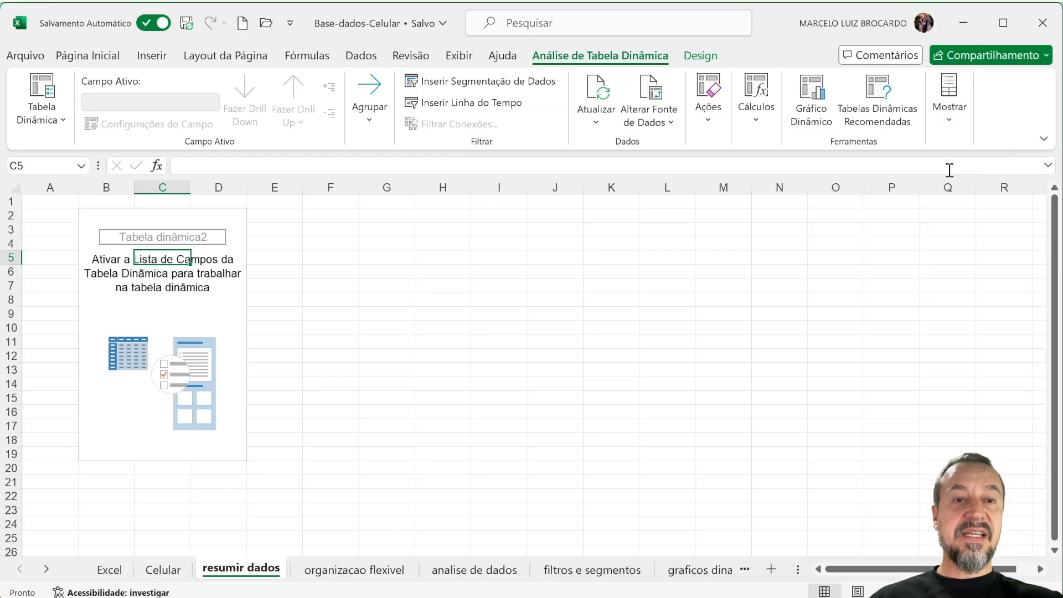
pyautogui.click(951, 129)
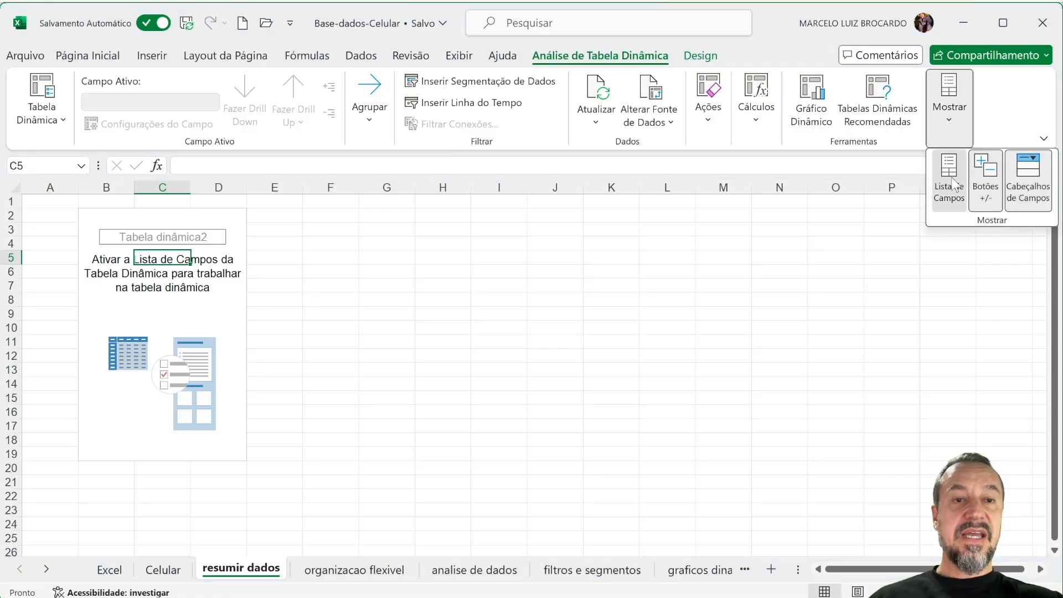
pyautogui.click(949, 179)
pyautogui.click(948, 128)
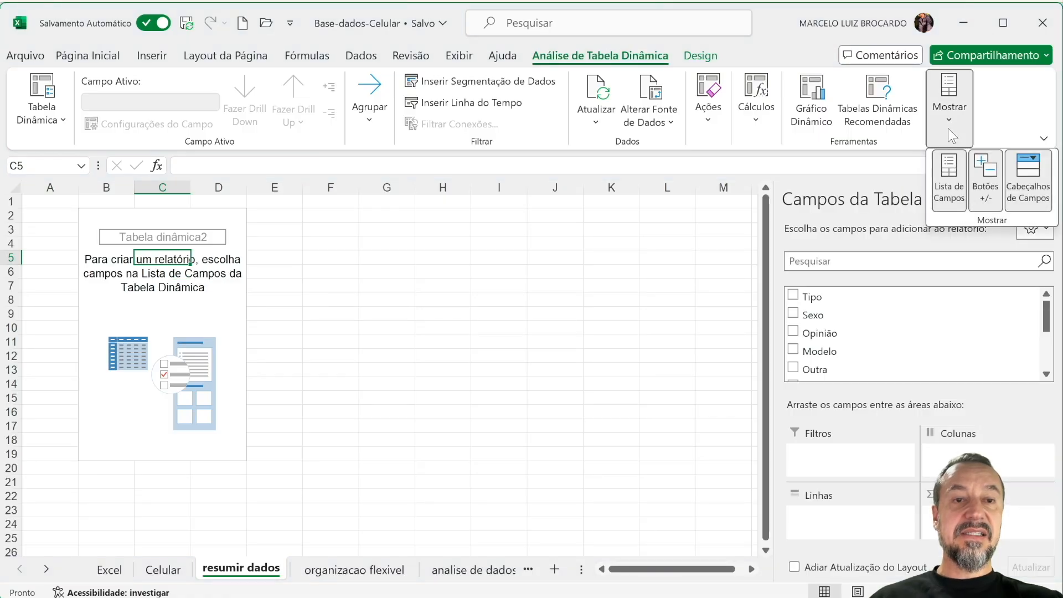
pyautogui.click(949, 178)
pyautogui.click(946, 116)
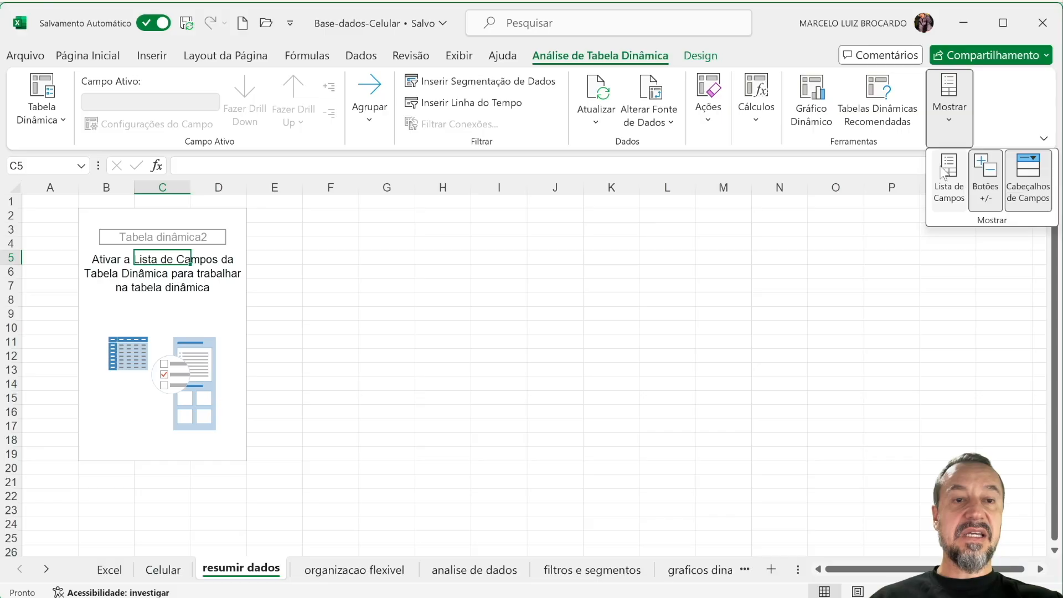
pyautogui.click(949, 177)
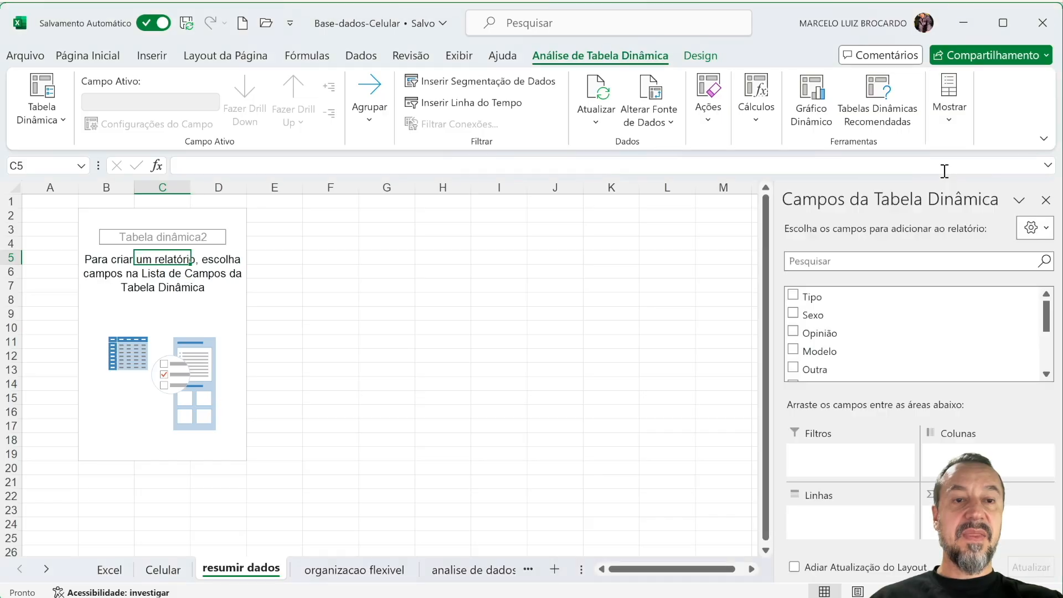
# Review the pivot table's display and design options, and return to the Celular sheet
pyautogui.click(948, 121)
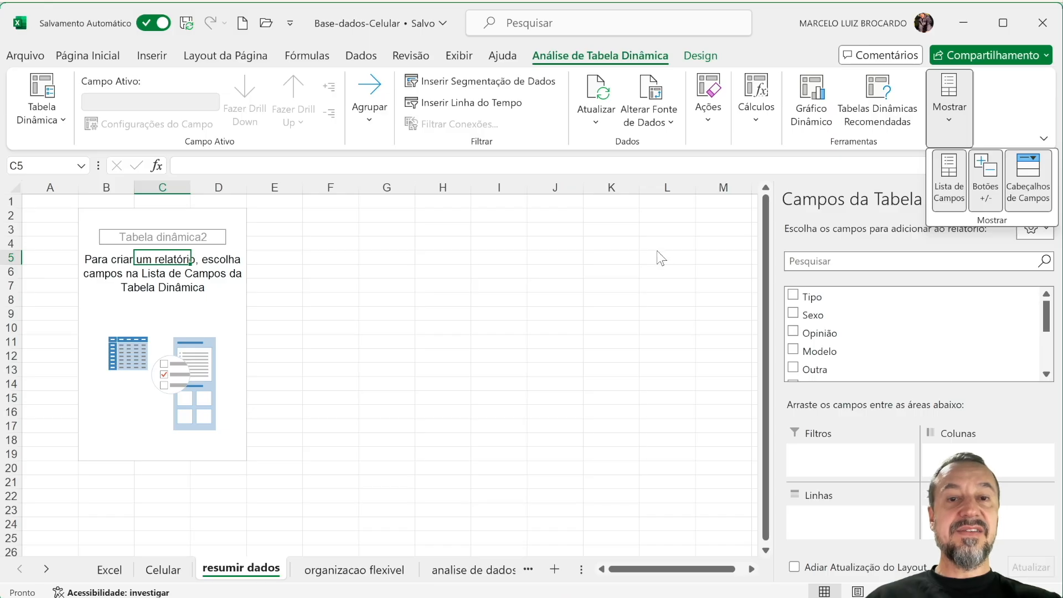
pyautogui.click(627, 319)
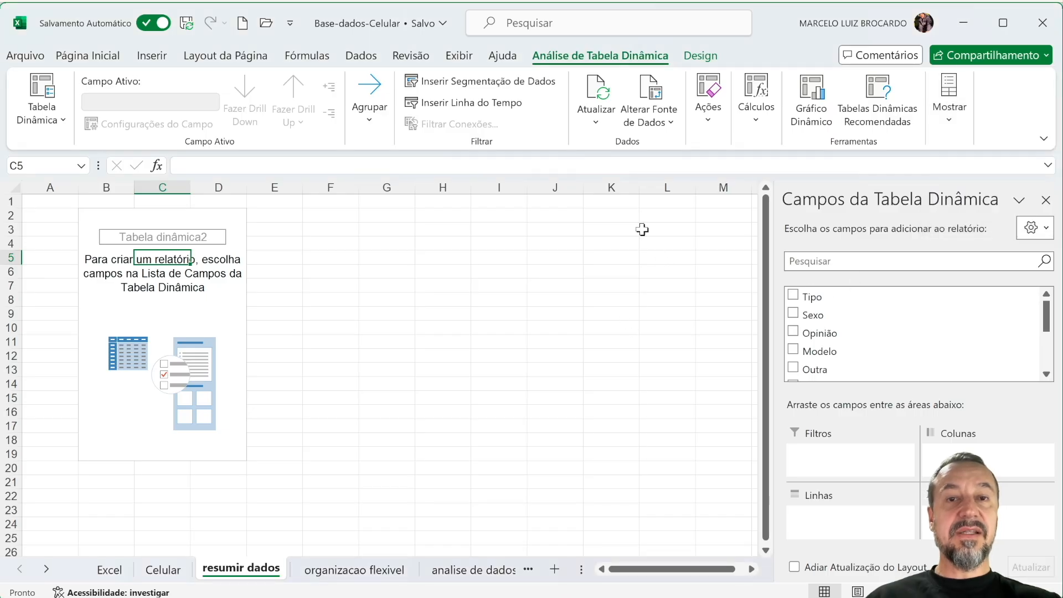
pyautogui.click(700, 56)
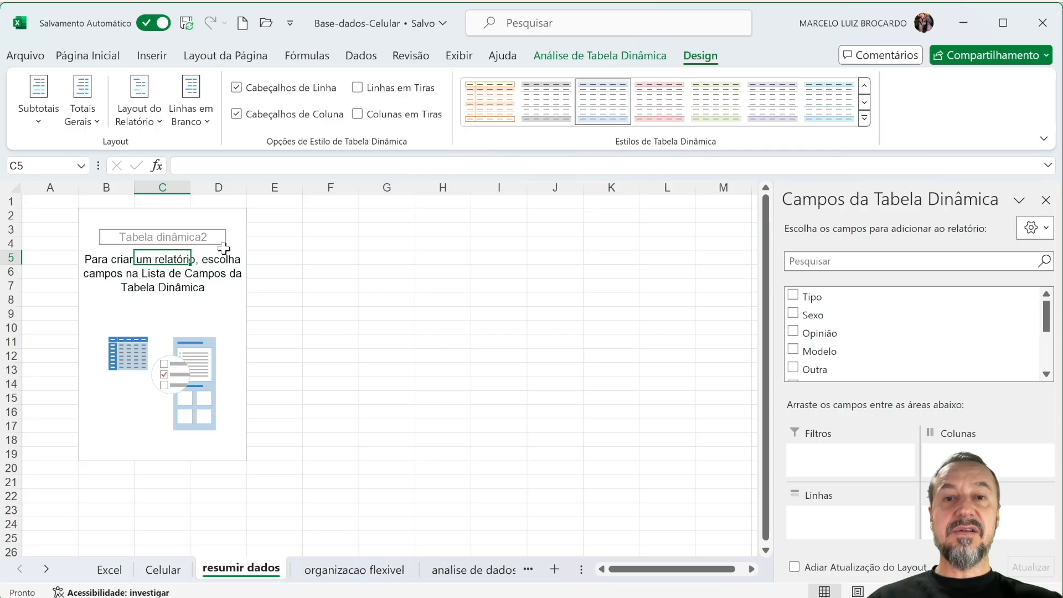
pyautogui.click(602, 56)
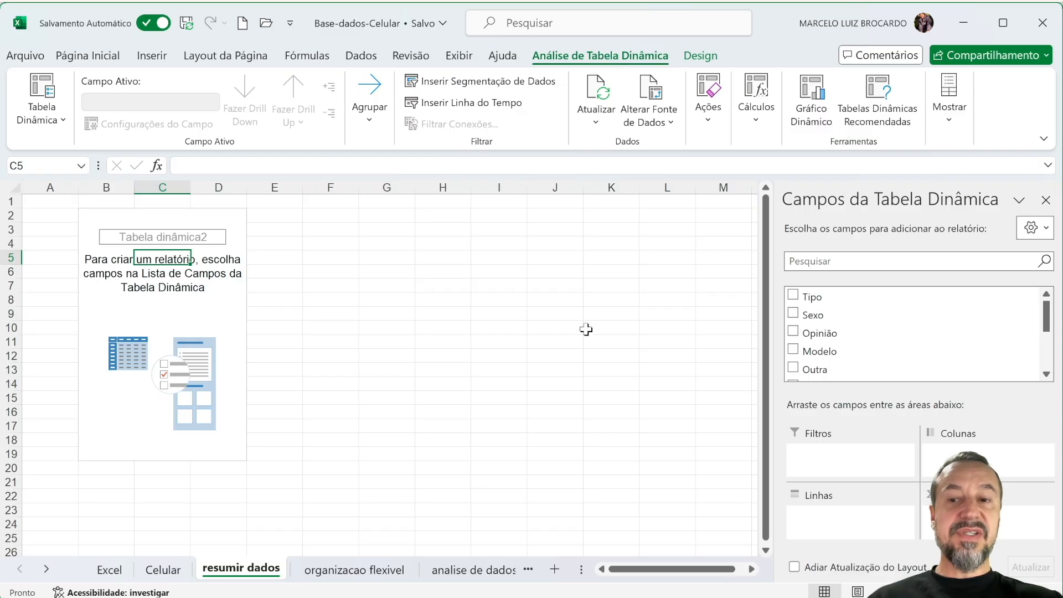
pyautogui.click(163, 570)
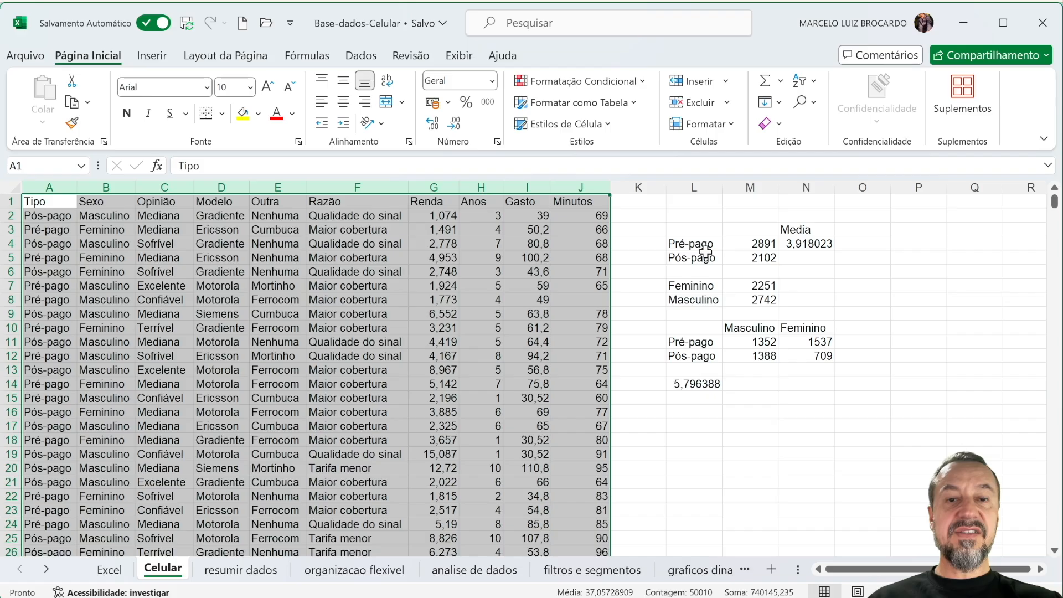
# Review the formula-based Pré-pago and Pós-pago counts in L4:M5 and return to the resumir dados sheet
pyautogui.click(698, 256)
pyautogui.moveTo(688, 244); pyautogui.dragTo(751, 260)
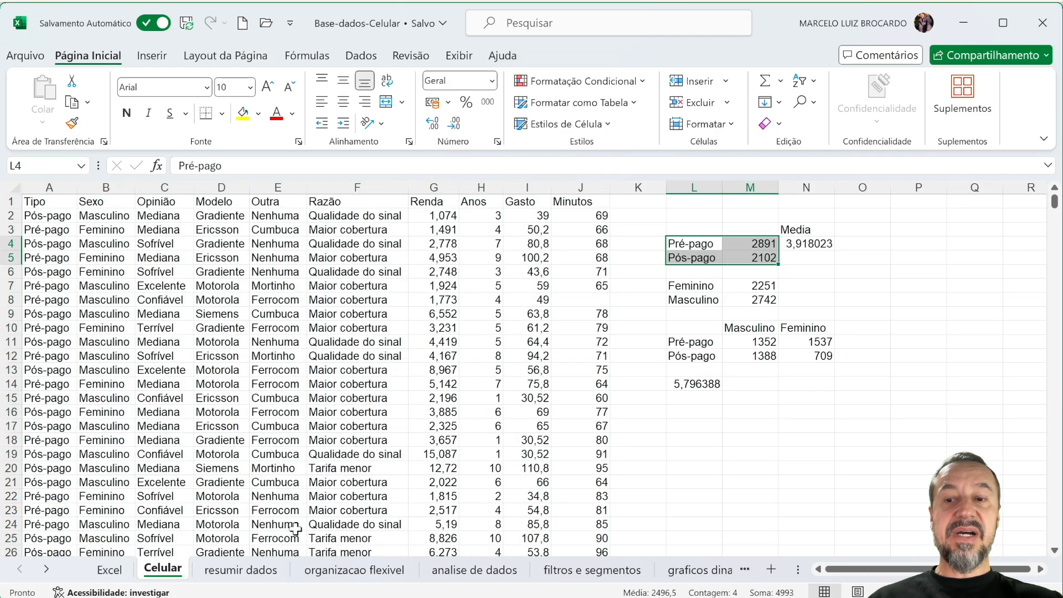
pyautogui.click(270, 577)
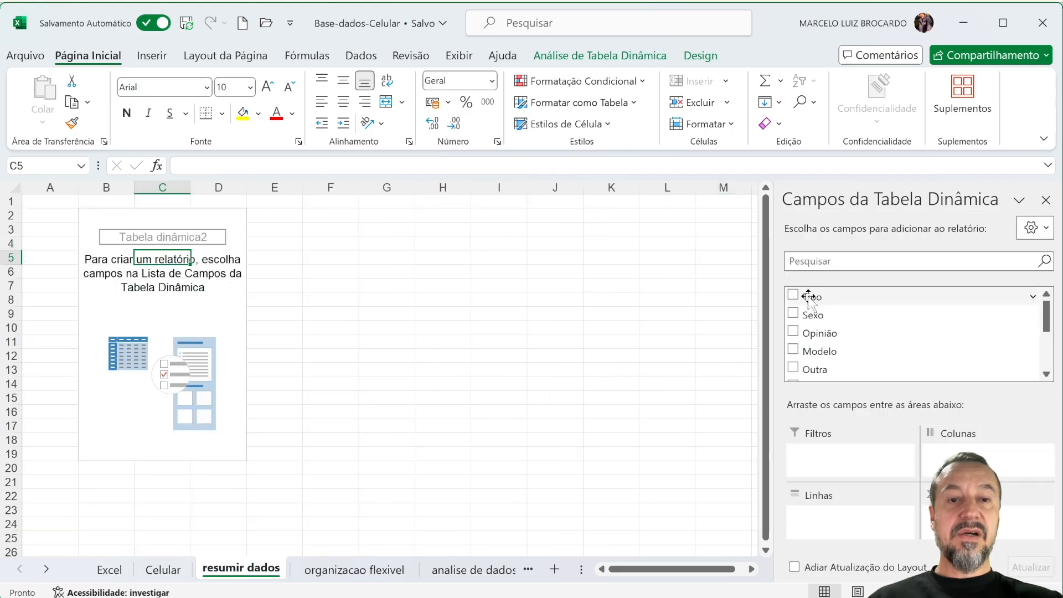
# Place the Tipo field in the pivot table's rows and also in its values as a count
pyautogui.moveTo(811, 296); pyautogui.dragTo(840, 516)
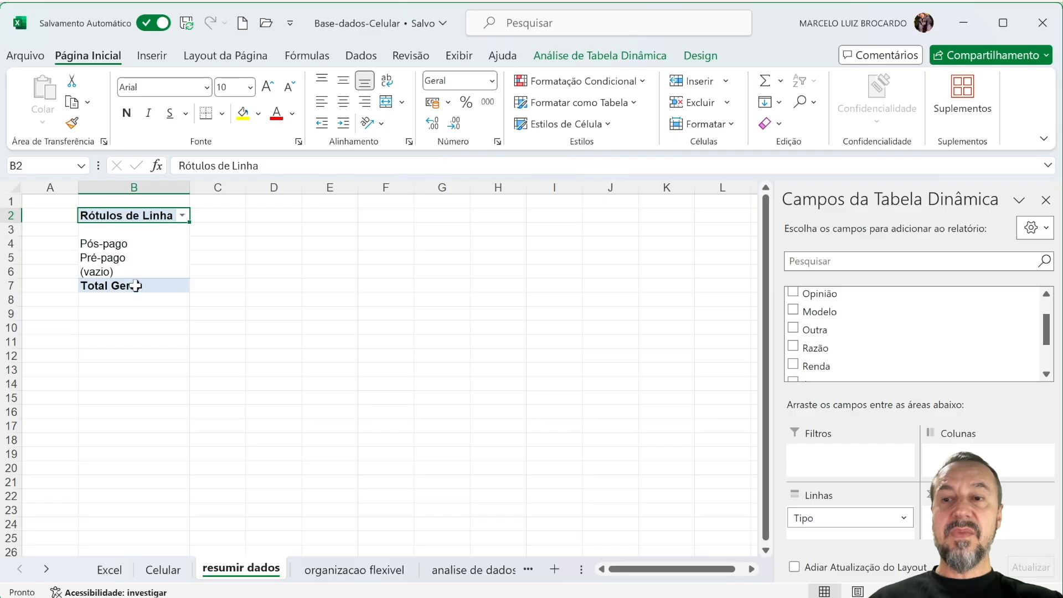
pyautogui.click(118, 231)
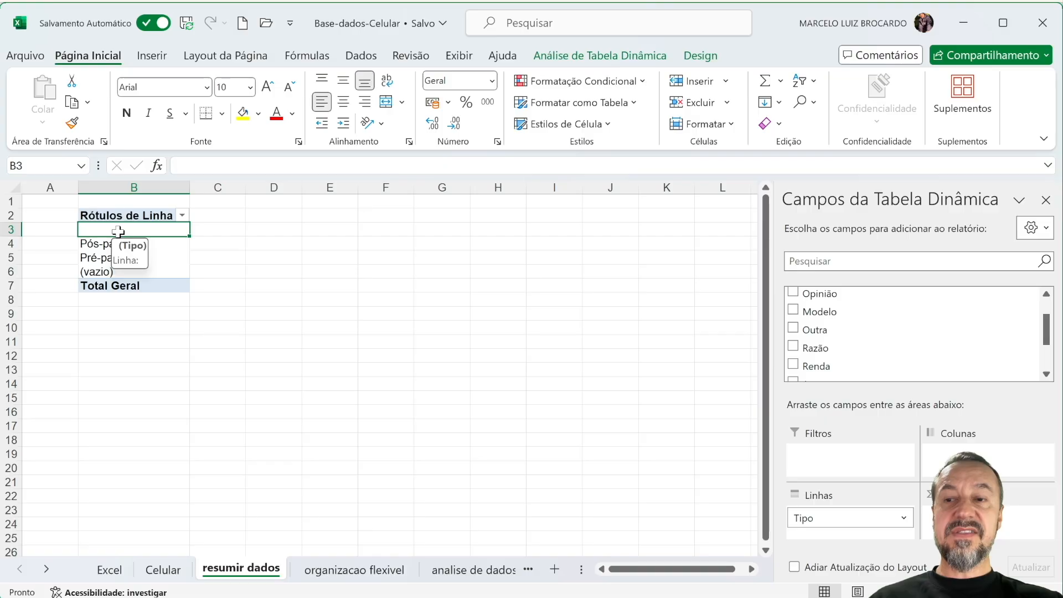
pyautogui.click(154, 247)
pyautogui.click(155, 258)
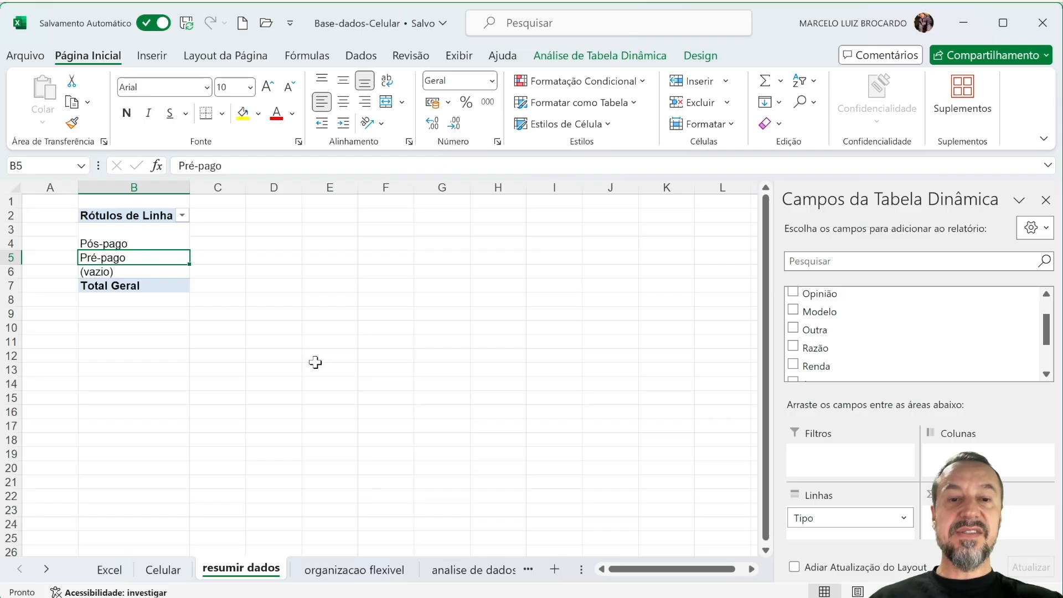
pyautogui.scroll(2, 880, 332)
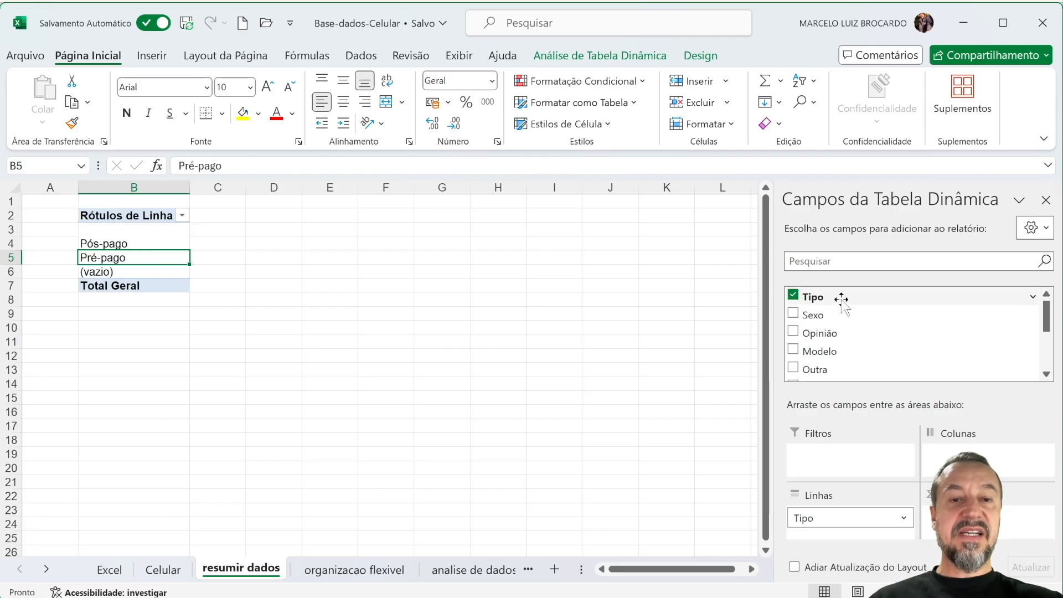
pyautogui.moveTo(836, 295); pyautogui.dragTo(1006, 528)
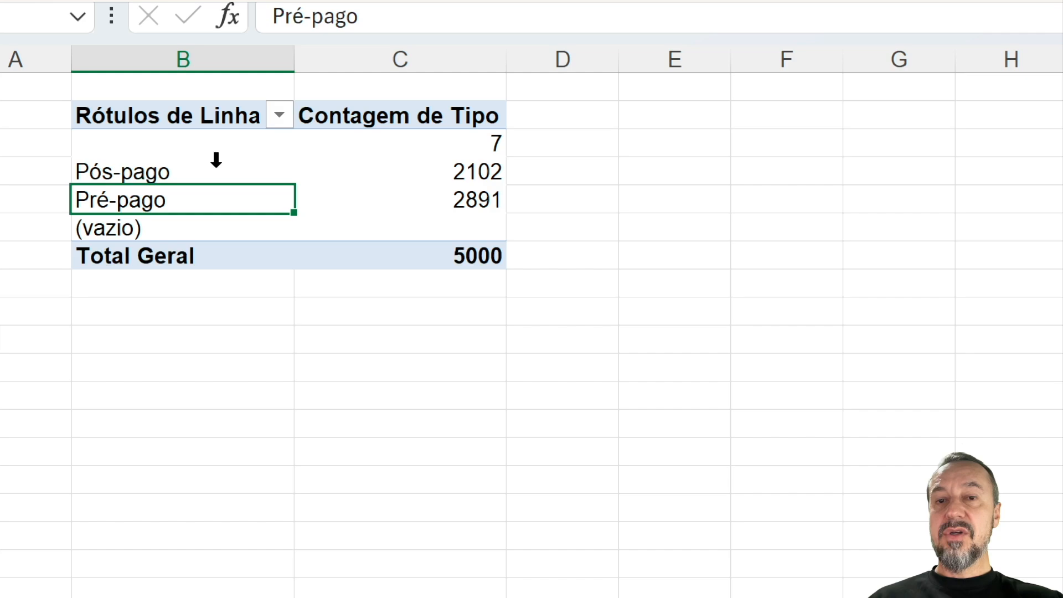
# Check the pivot table's Pós-pago and Pré-pago counts and its blank row label, and return to the Celular sheet
pyautogui.click(492, 171)
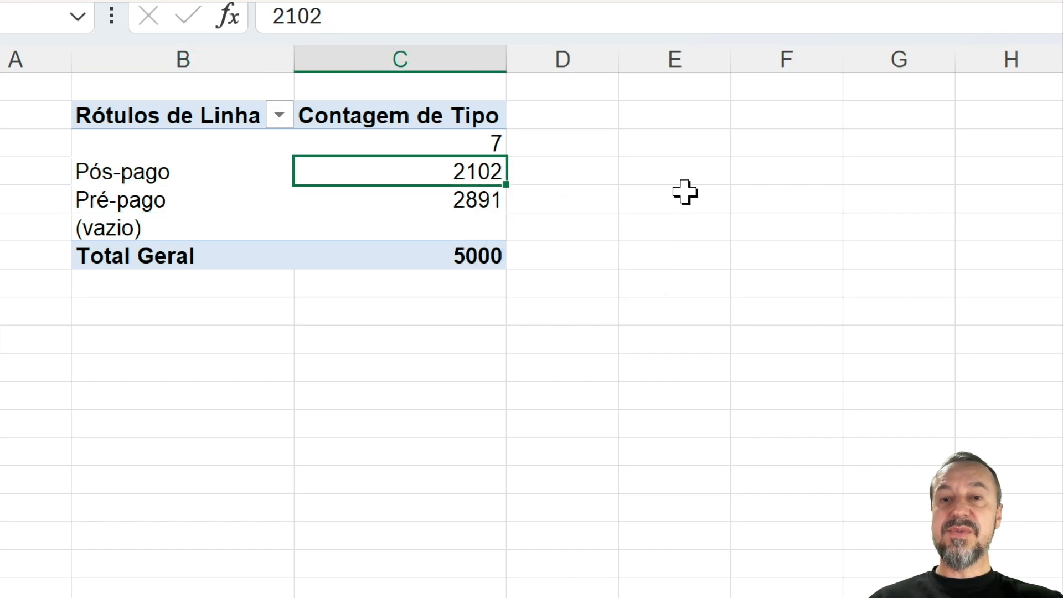
pyautogui.click(486, 193)
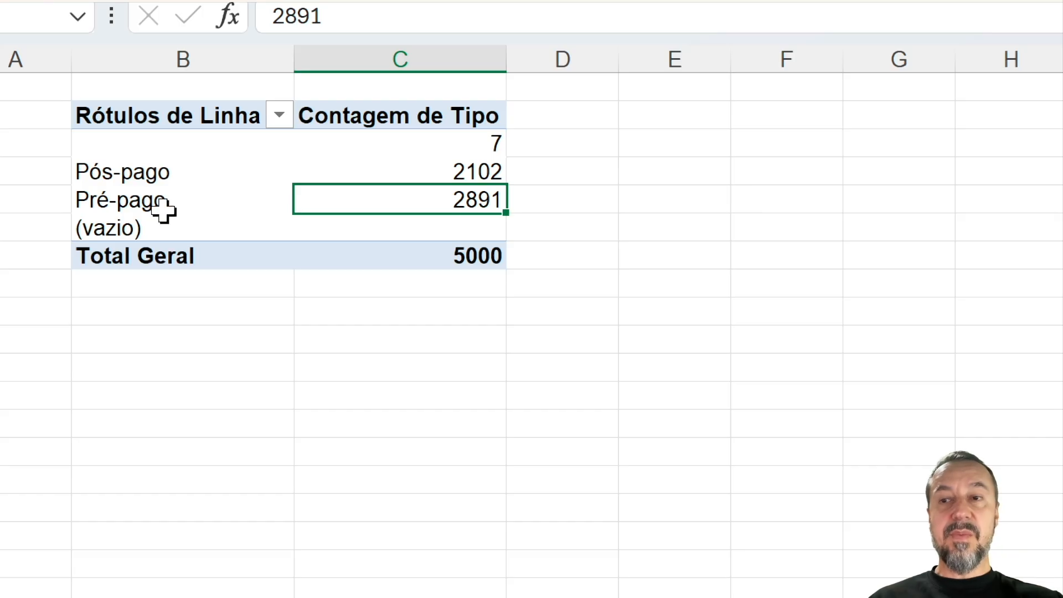
pyautogui.click(198, 146)
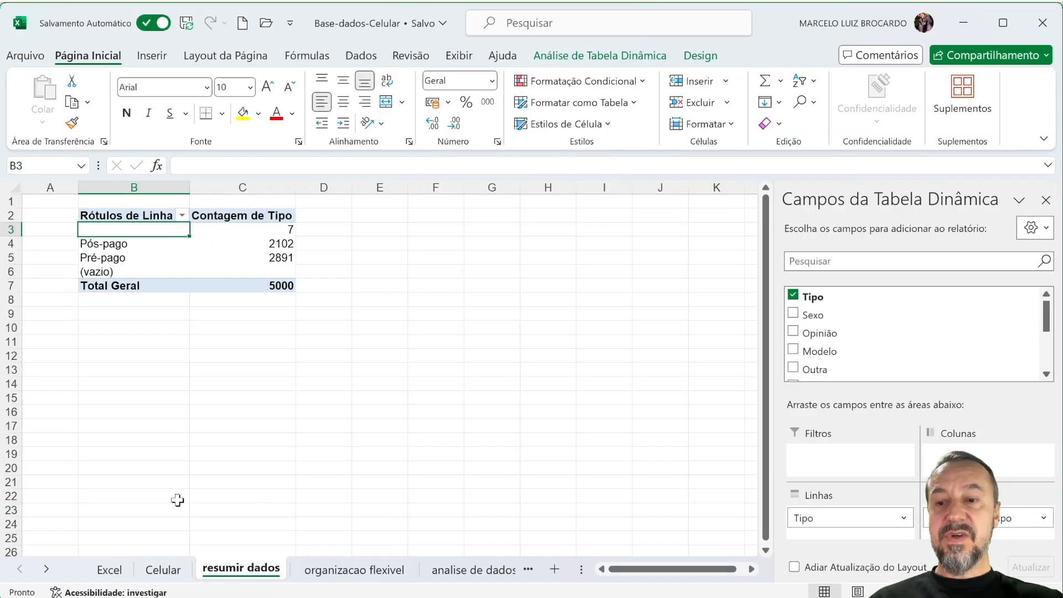
pyautogui.click(165, 570)
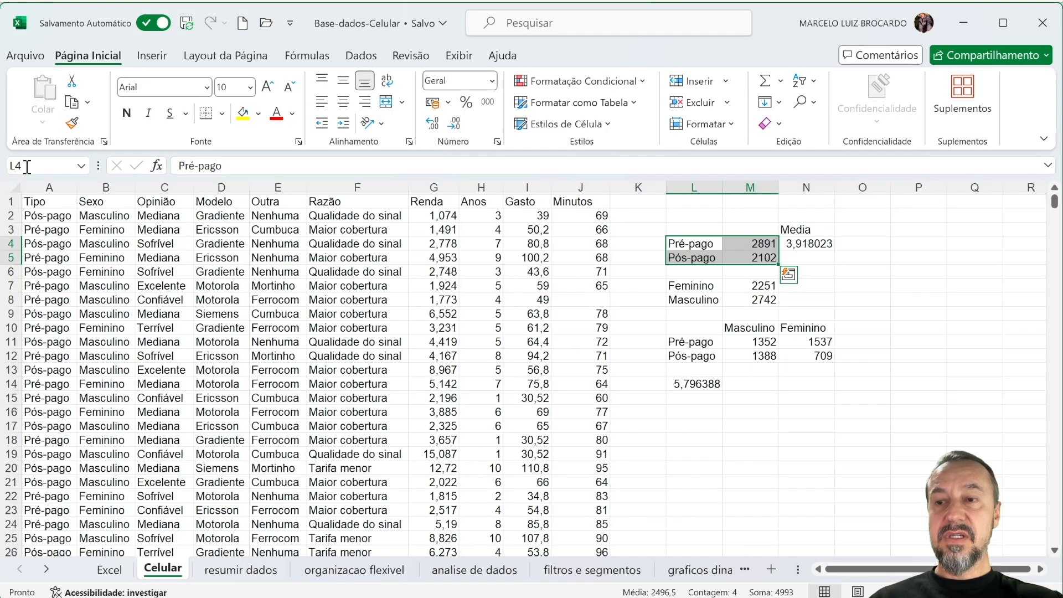
pyautogui.click(40, 204)
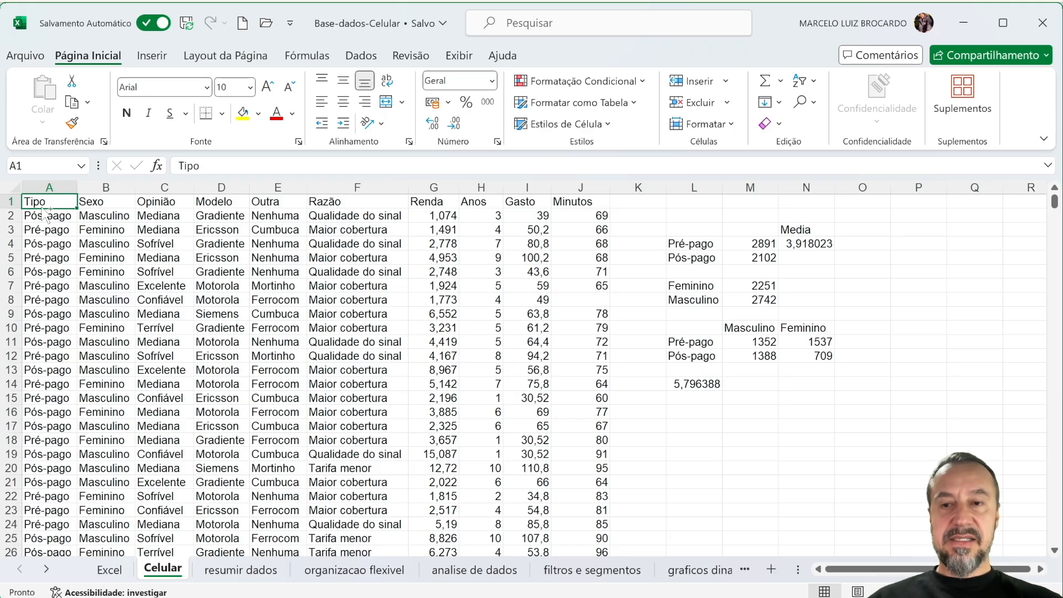
pyautogui.hotkey('ctrl', 'shift', 'Right')
pyautogui.hotkey('ctrl', 'shift', 'Down')
pyautogui.click(152, 55)
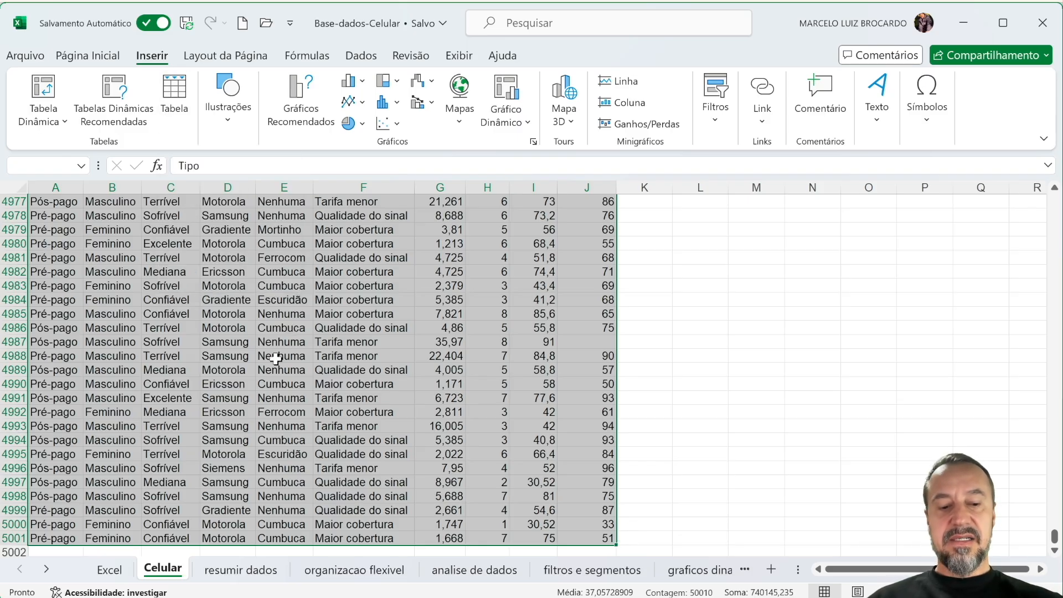
# Turn on filtering for the data's header row, from Tipo in A1 to Minutos in J1
pyautogui.hotkey('ctrl', 'Home')
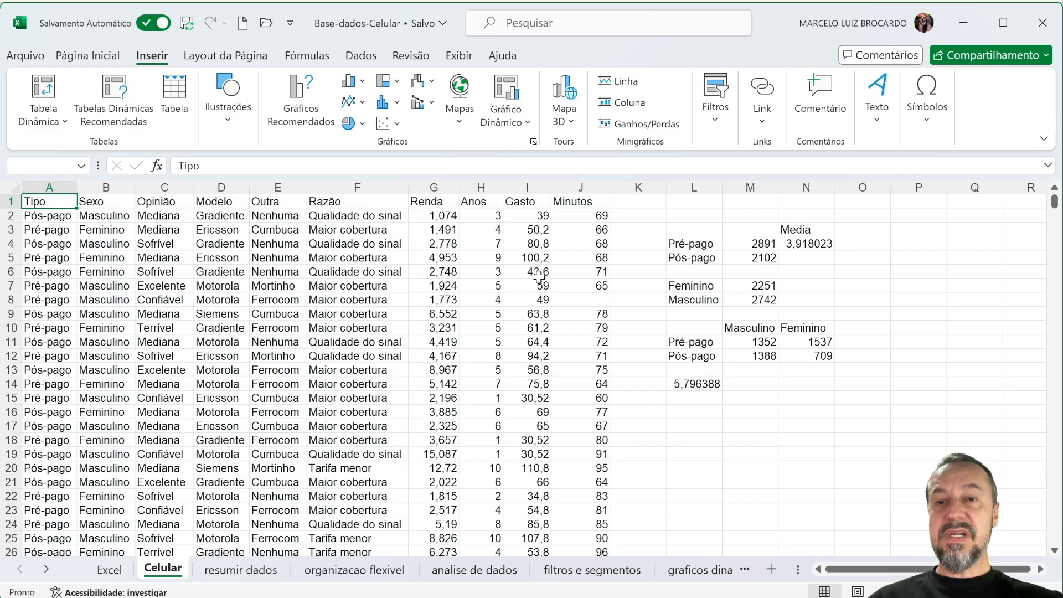
pyautogui.keyDown('shift'); pyautogui.click(585, 206); pyautogui.keyUp('shift')
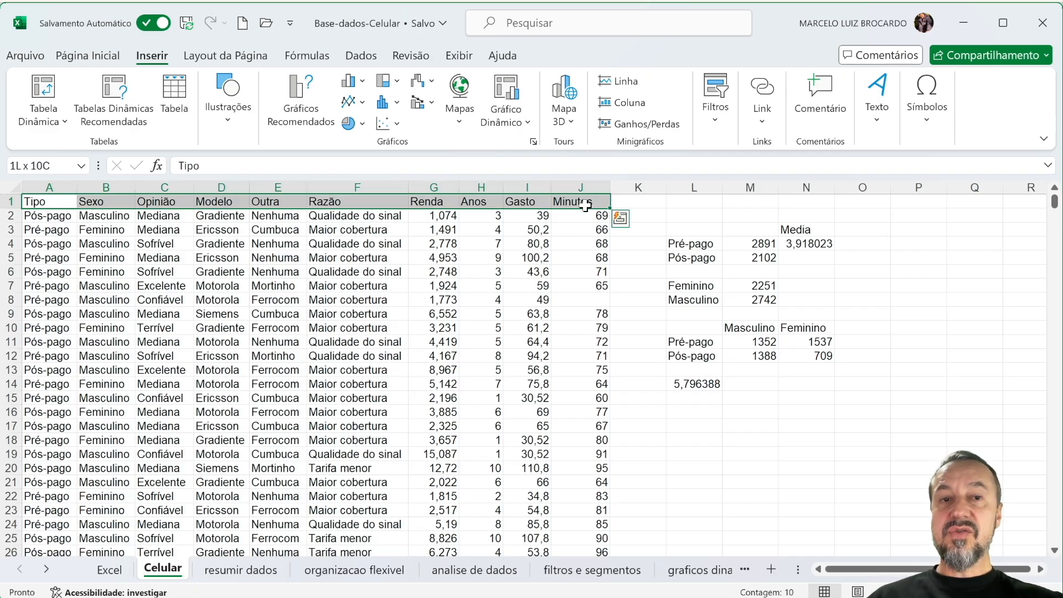
pyautogui.click(87, 56)
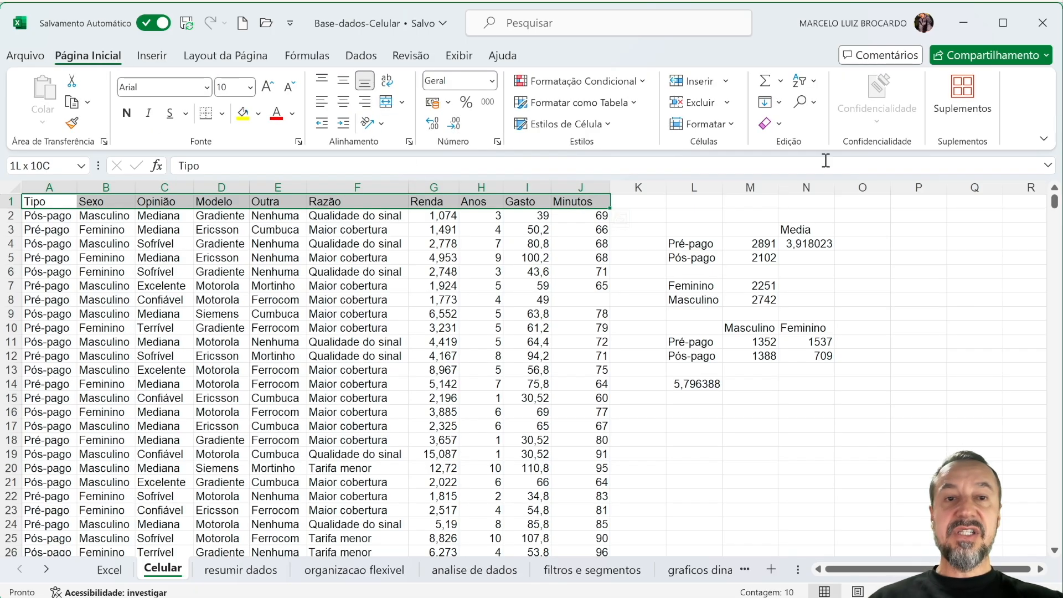
pyautogui.click(813, 85)
pyautogui.click(844, 178)
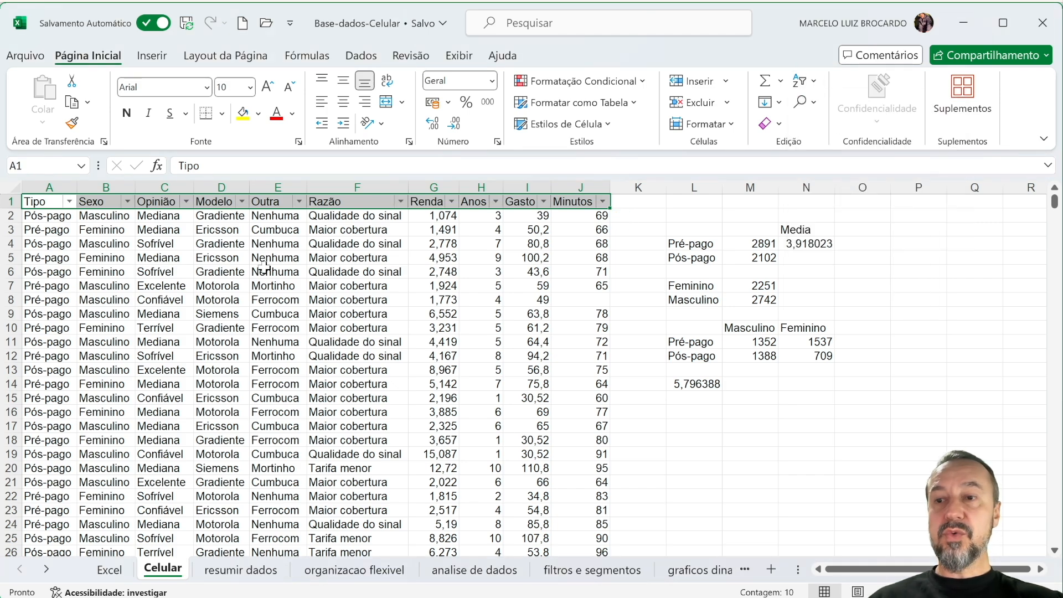
# Filter the Tipo column to show only the (Vazias) entries, and clear that filter
pyautogui.click(70, 202)
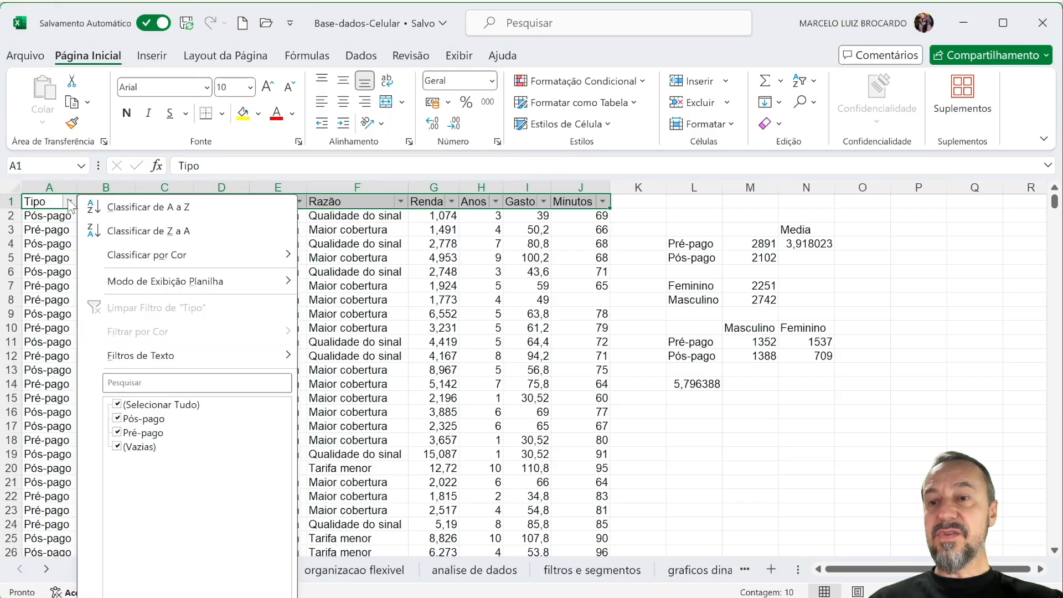
pyautogui.click(117, 405)
pyautogui.click(118, 447)
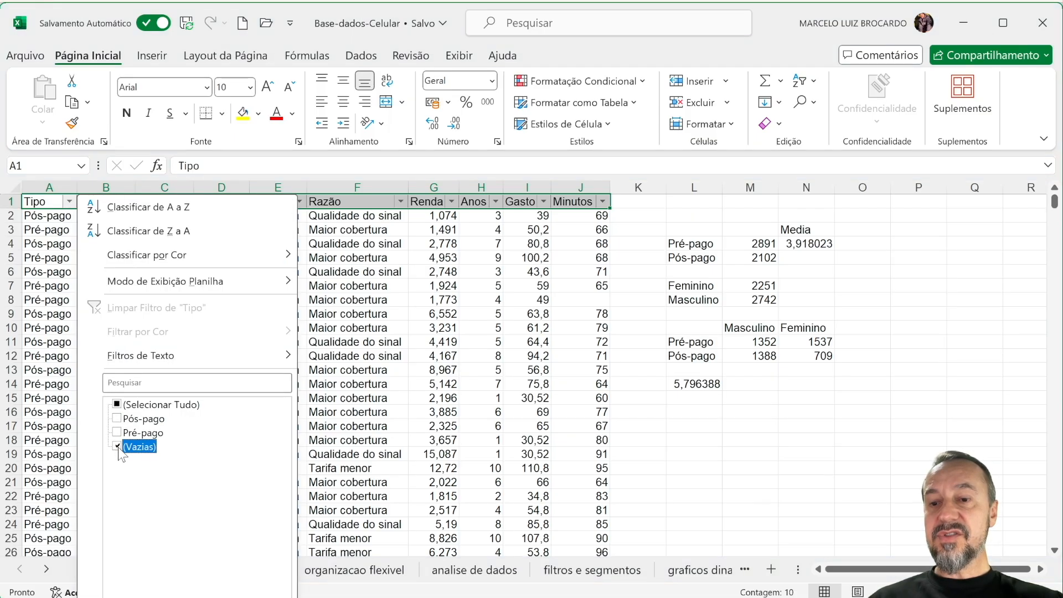
pyautogui.press('Return')
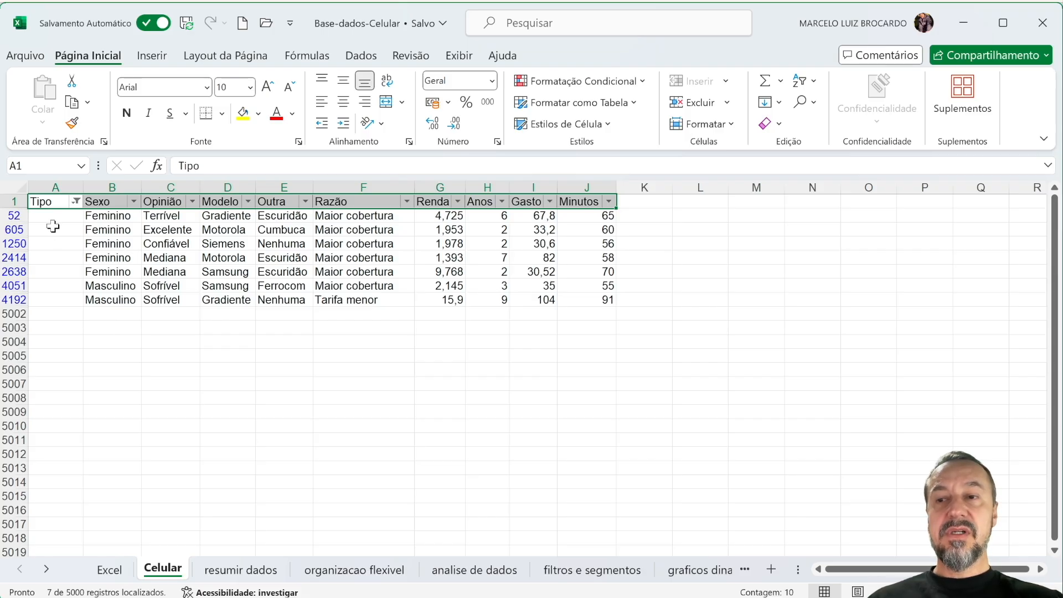
pyautogui.click(76, 201)
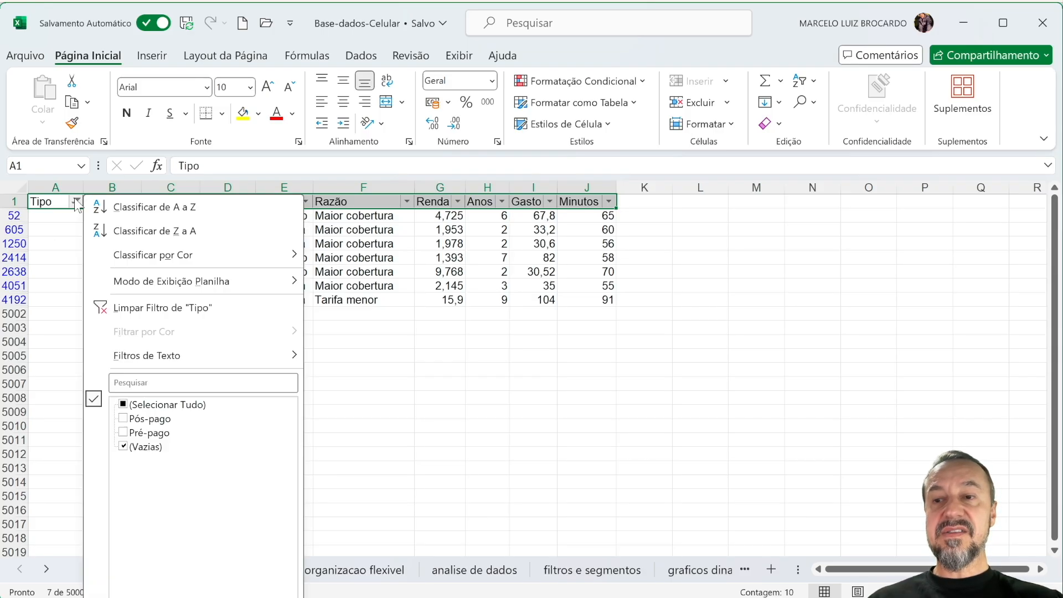
pyautogui.click(166, 307)
# Filter the row labels of the resumir dados pivot table to Pós-pago and Pré-pago, excluding the blank and (vazio) items
pyautogui.click(242, 568)
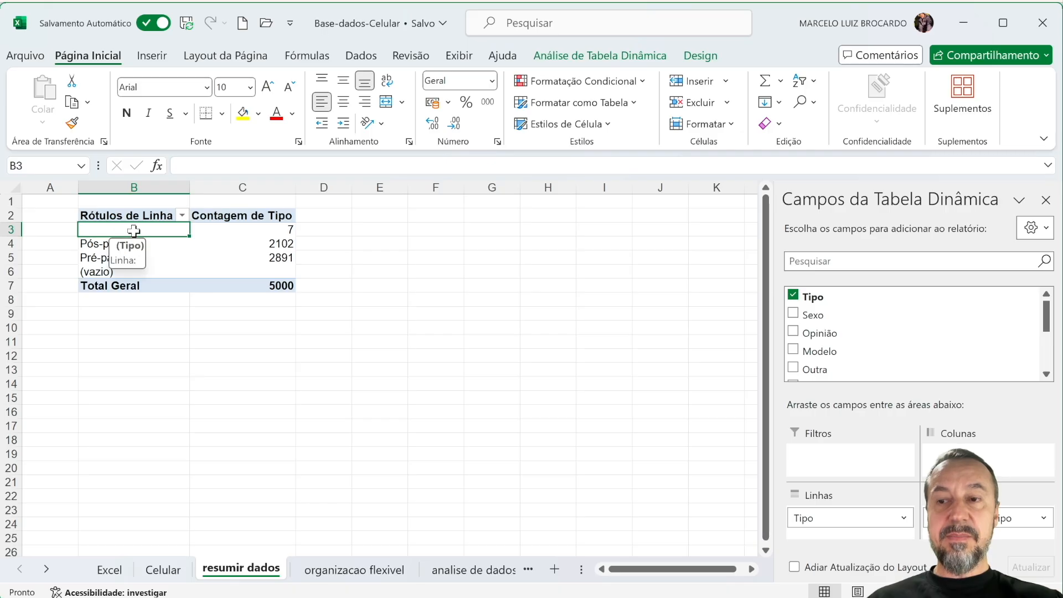
pyautogui.click(182, 215)
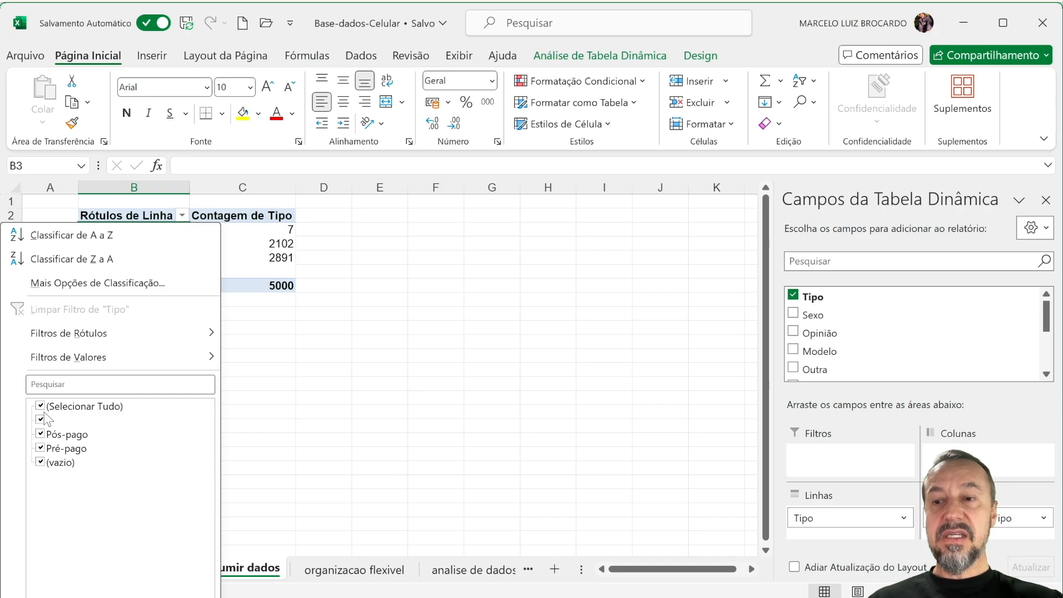
pyautogui.click(41, 463)
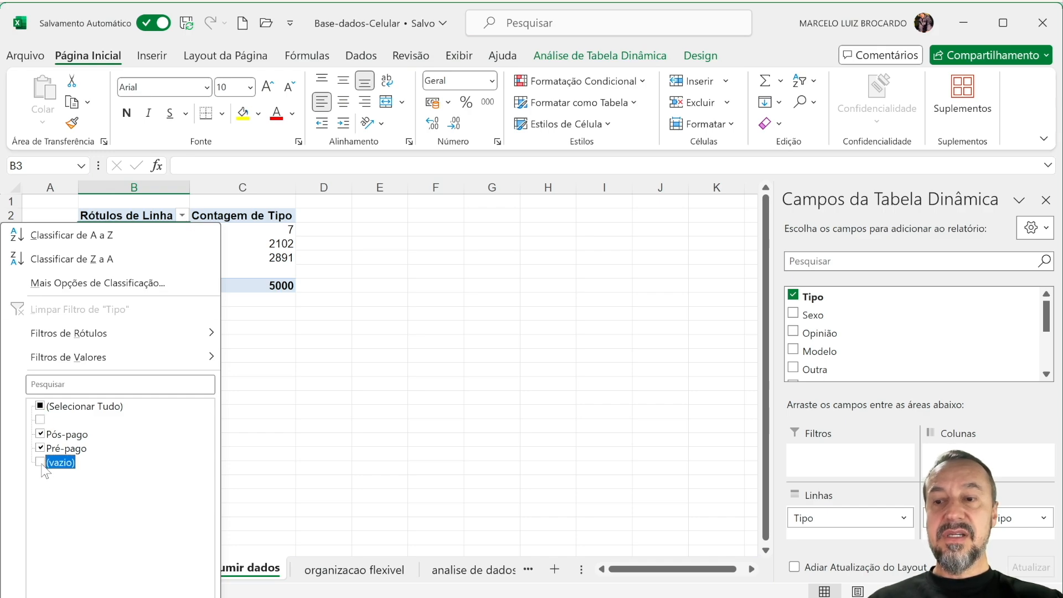
pyautogui.press('Return')
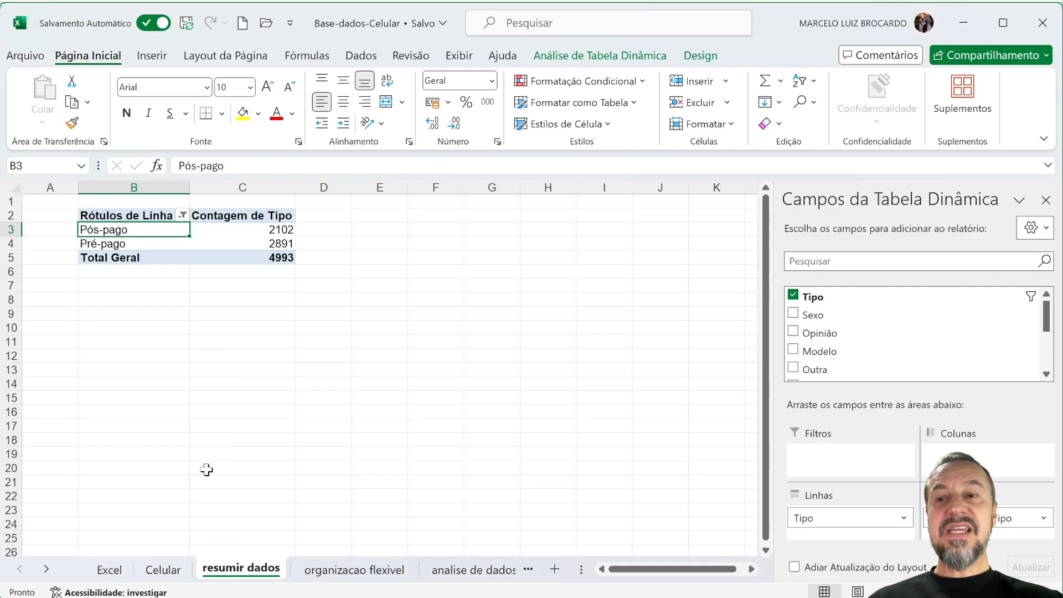
# Filter the Tipo column on the Celular sheet to exclude the (Vazias) entries
pyautogui.click(162, 569)
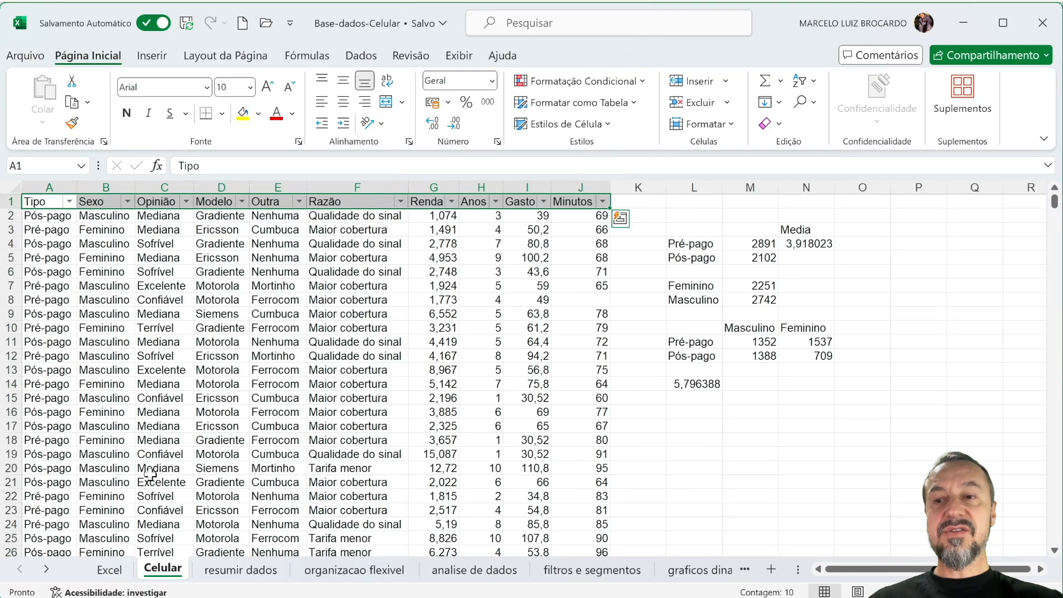
pyautogui.click(70, 201)
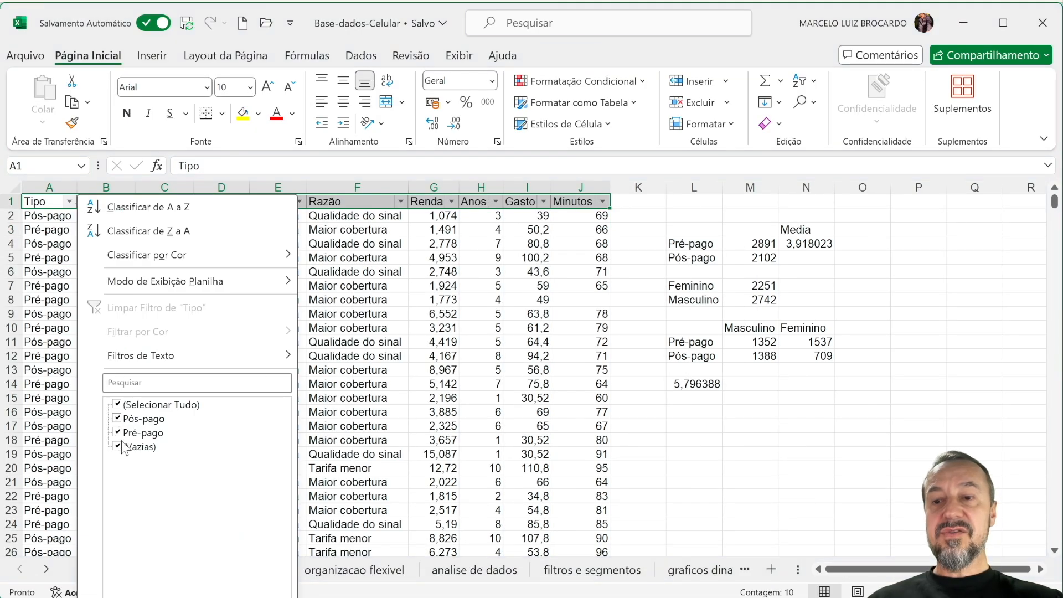
pyautogui.press('Return')
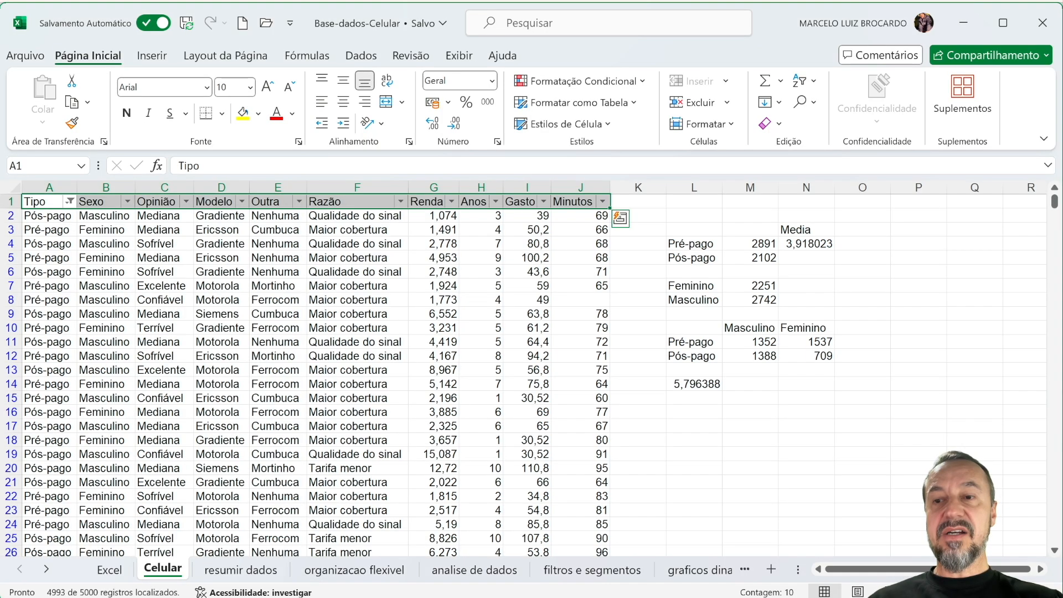
# Change the Tipo filter to keep only the (Vazias) entries, and clear the filter from the column
pyautogui.click(70, 202)
pyautogui.click(120, 433)
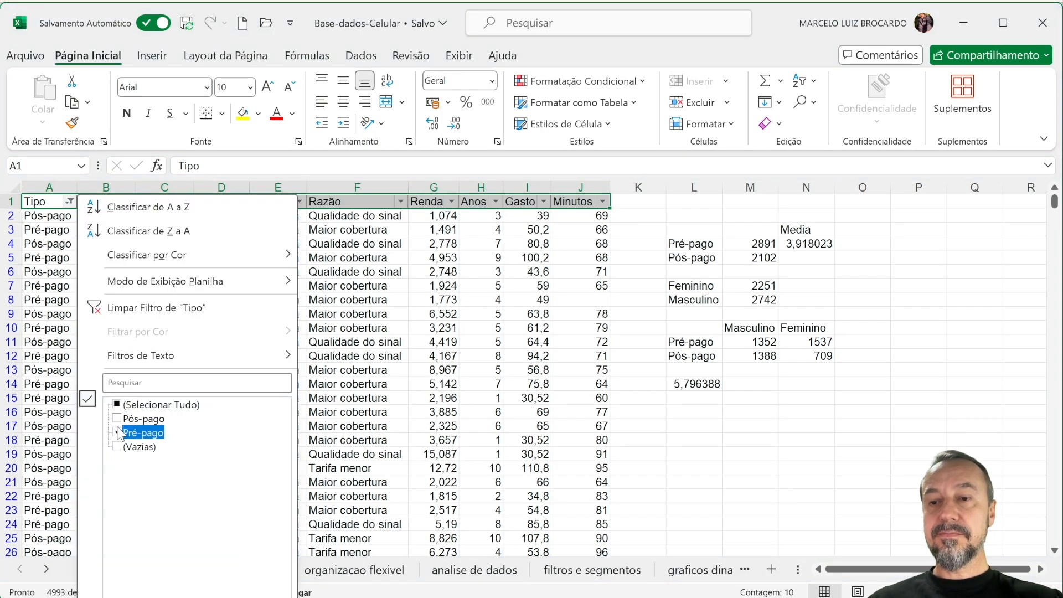
pyautogui.click(119, 439)
pyautogui.click(119, 447)
pyautogui.click(119, 434)
pyautogui.press('Return')
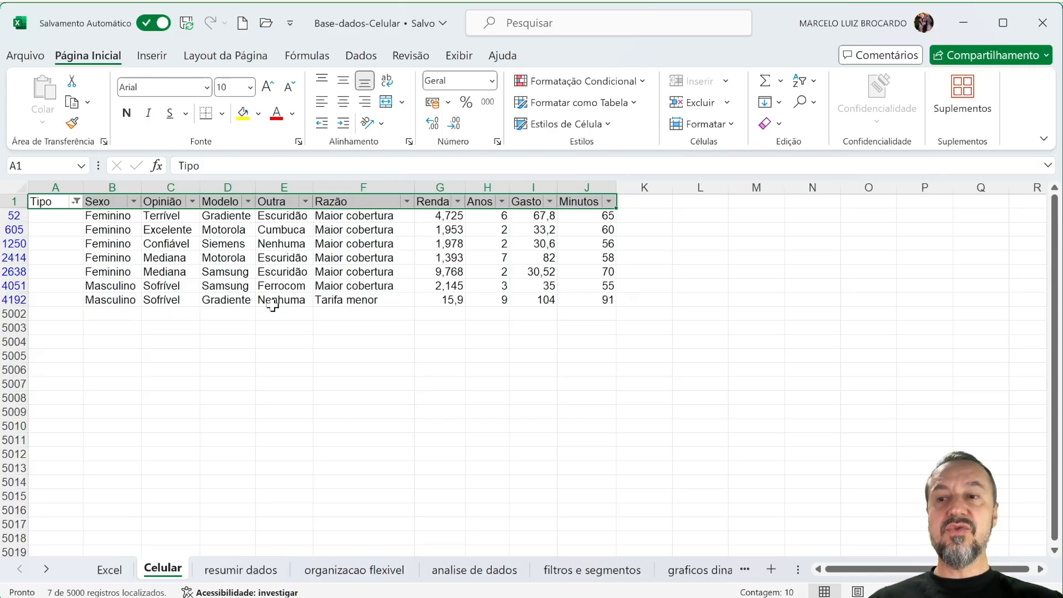
pyautogui.click(75, 201)
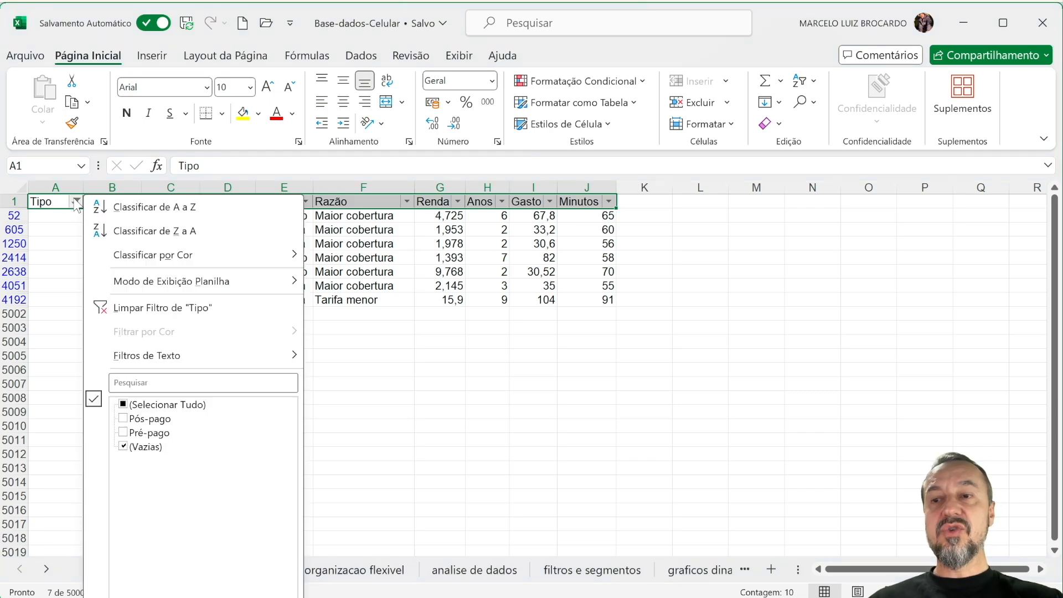
pyautogui.click(144, 308)
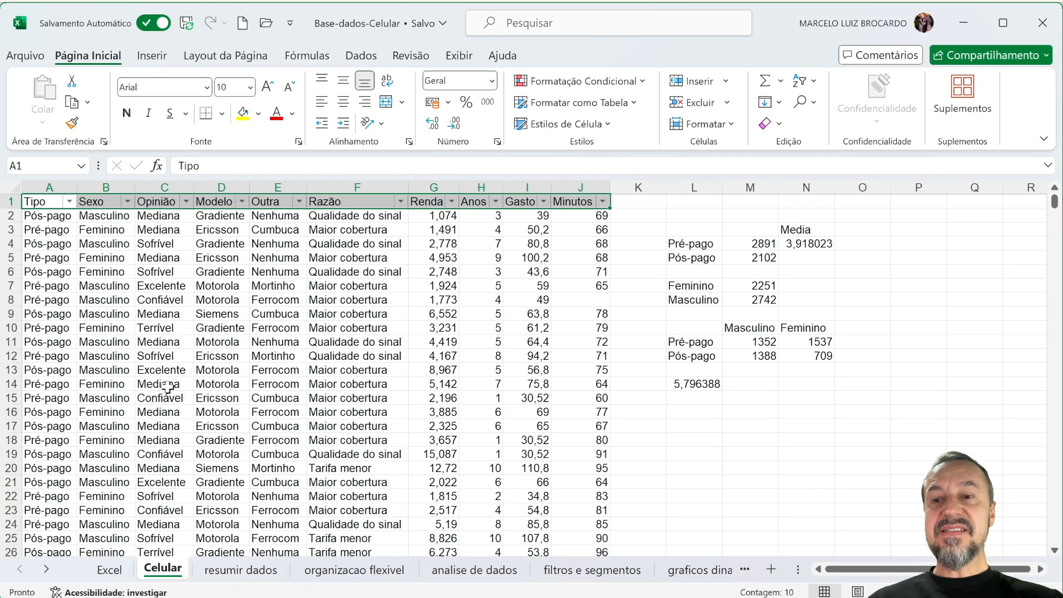
# On the resumir dados sheet, remove Tipo from the pivot table's values and rows, and place Sexo in the rows
pyautogui.click(238, 575)
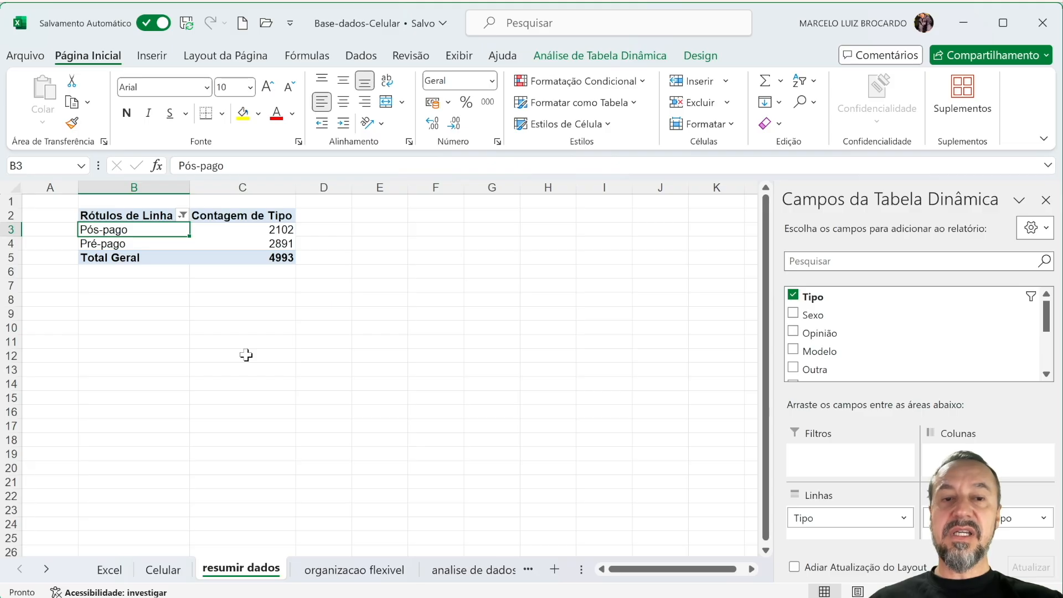
pyautogui.moveTo(935, 517); pyautogui.dragTo(628, 462)
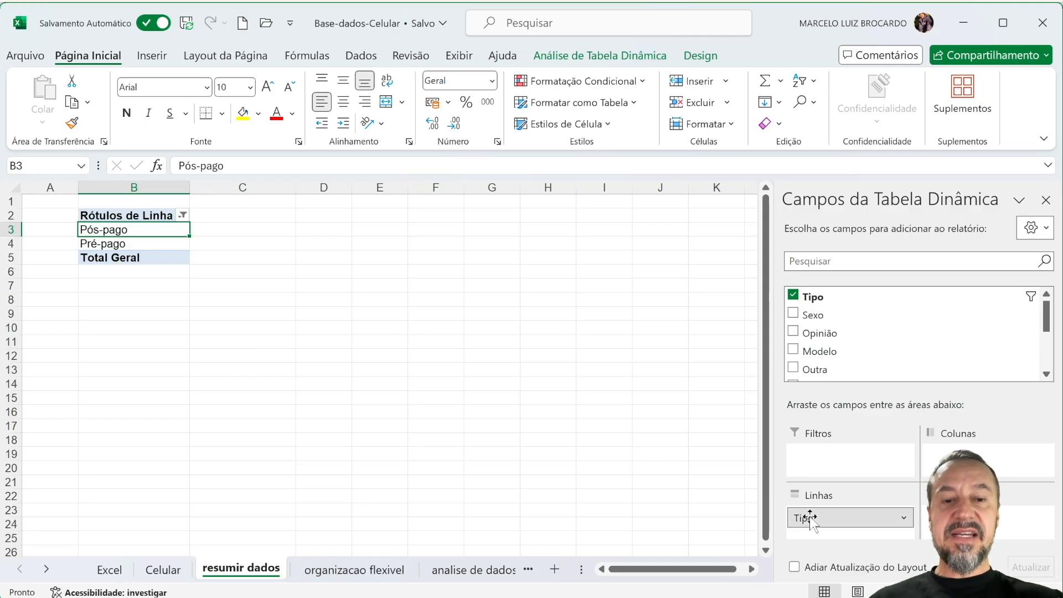
pyautogui.moveTo(803, 516); pyautogui.dragTo(624, 452)
pyautogui.moveTo(807, 310); pyautogui.dragTo(830, 520)
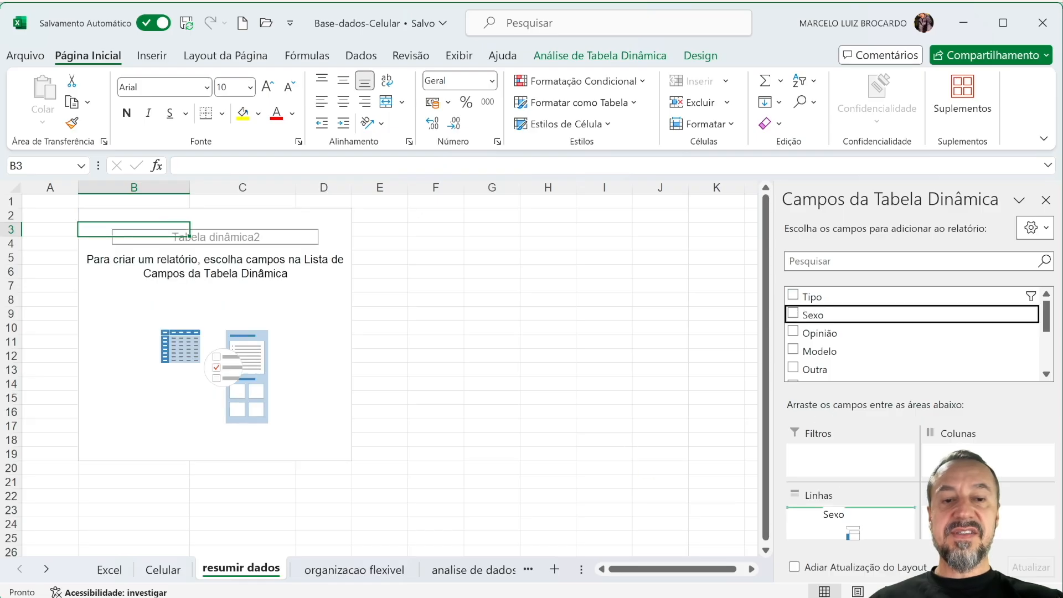
# Add Sexo to the values of the resumir dados pivot table so it counts the records by sex
pyautogui.moveTo(812, 314); pyautogui.dragTo(987, 518)
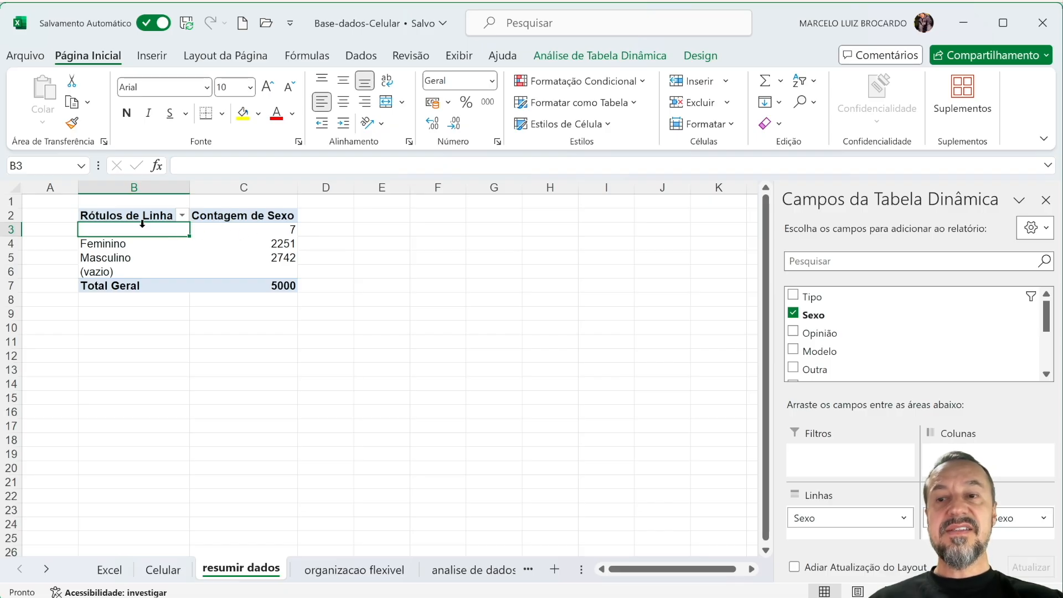
# Filter the Sexo column on the Celular sheet to only the (Vazias) entries, and clear that filter again
pyautogui.click(162, 569)
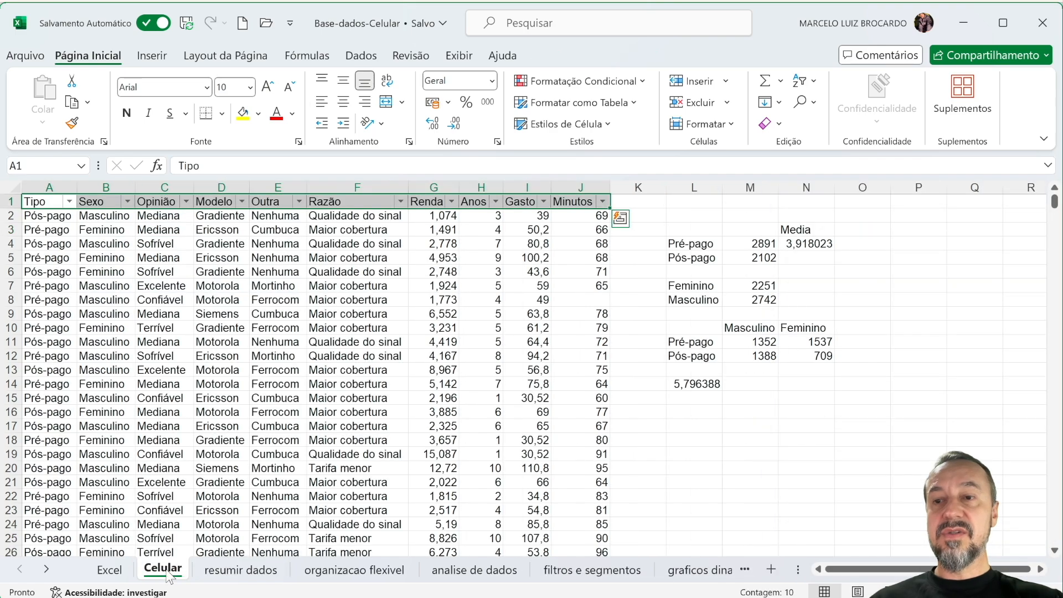
pyautogui.click(128, 201)
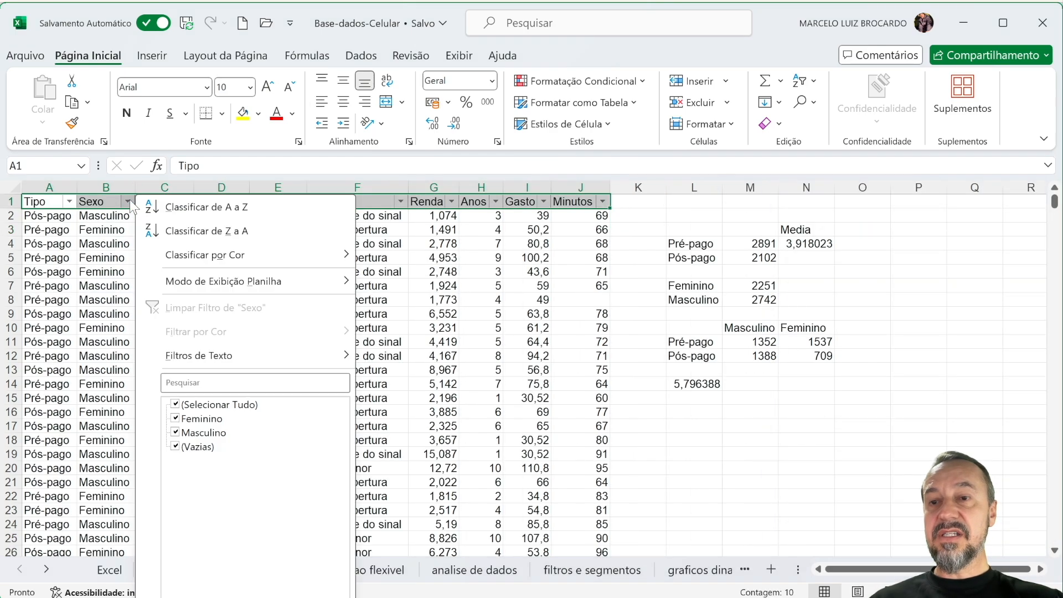
pyautogui.click(176, 432)
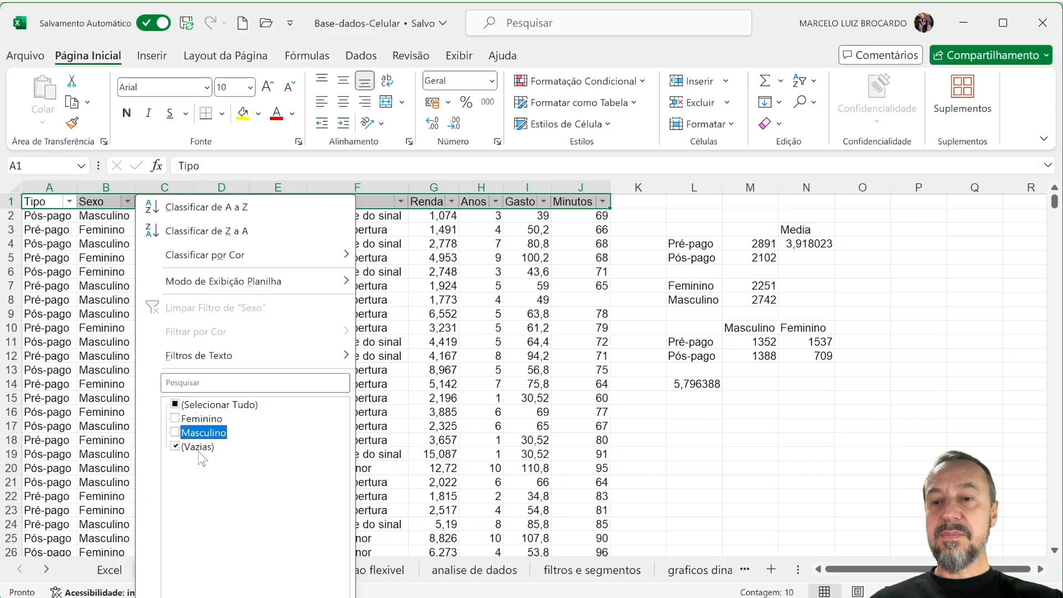
pyautogui.click(268, 597)
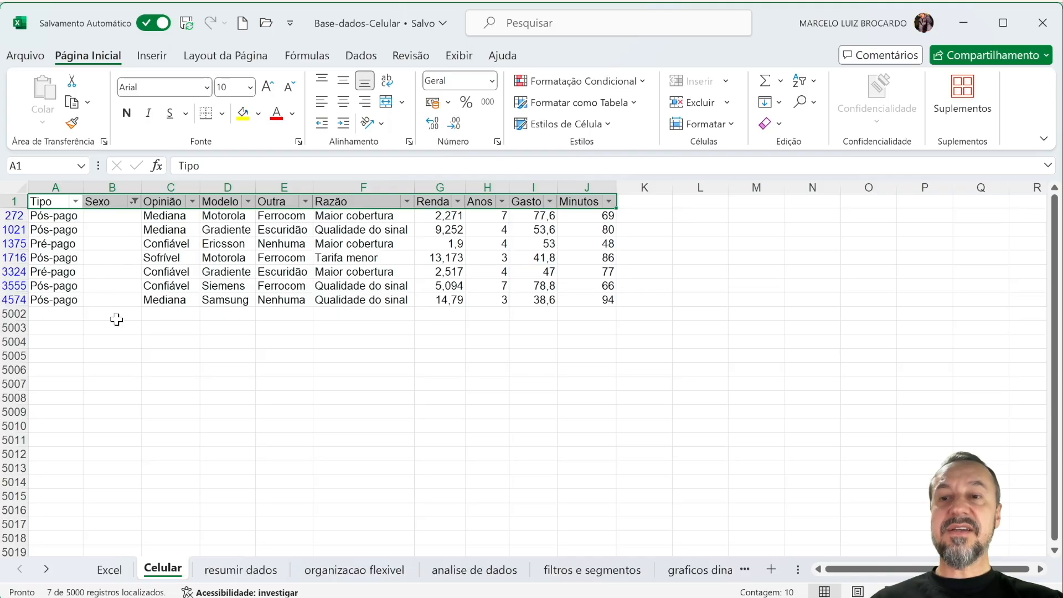
pyautogui.click(134, 203)
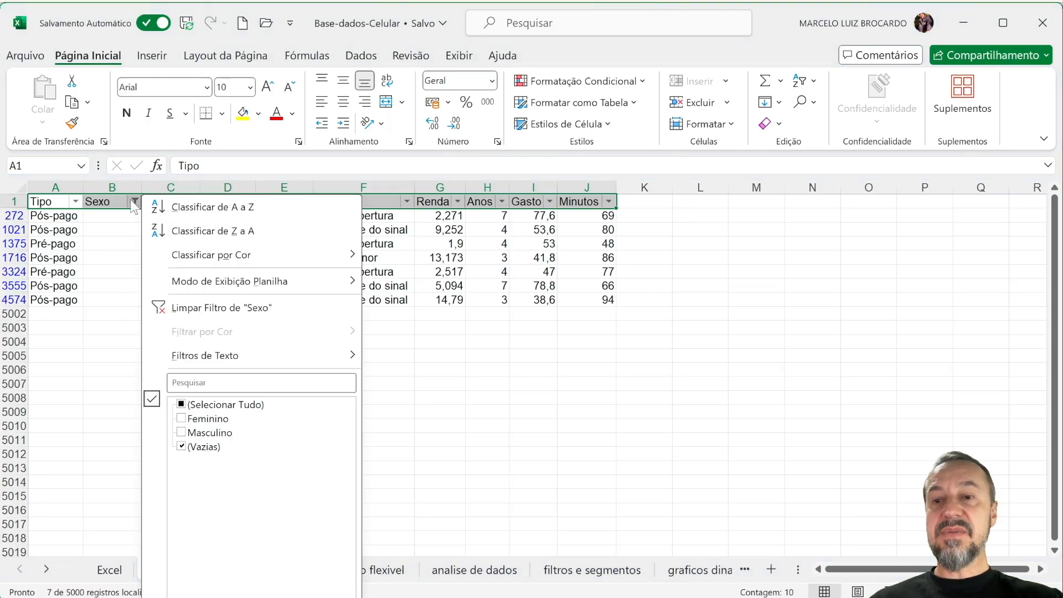
pyautogui.click(204, 309)
# Filter the resumir dados pivot table's row labels to Feminino and Masculino, and compare the counts with the summary on the Celular sheet
pyautogui.click(238, 570)
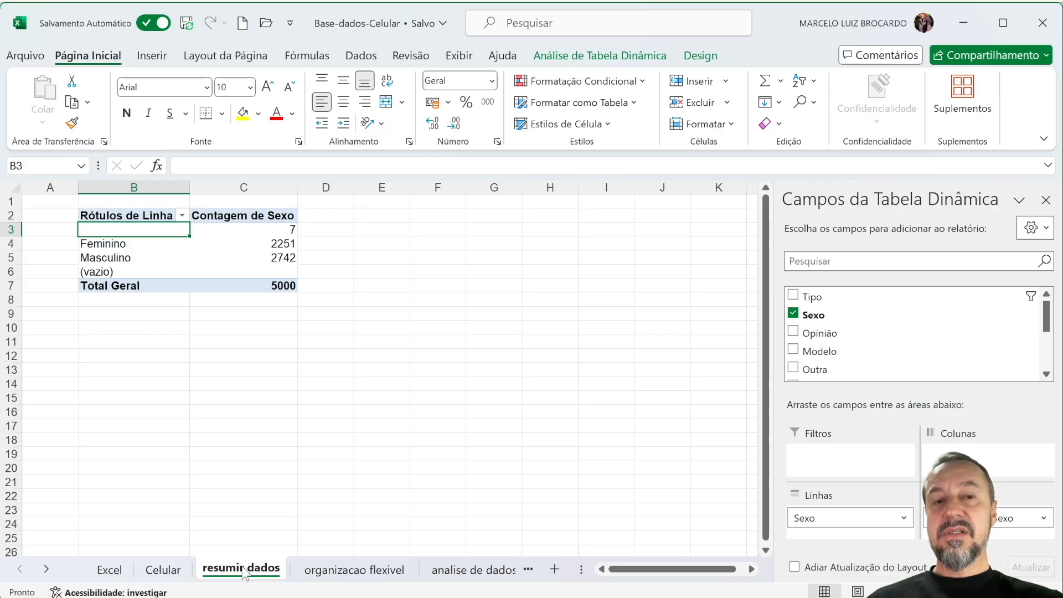
pyautogui.click(181, 216)
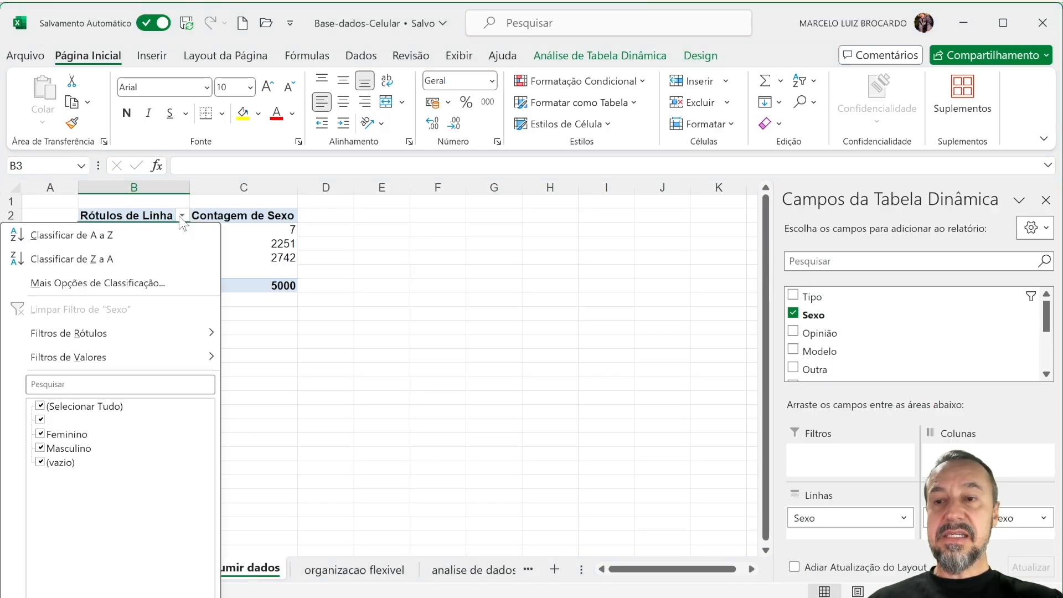
pyautogui.click(41, 420)
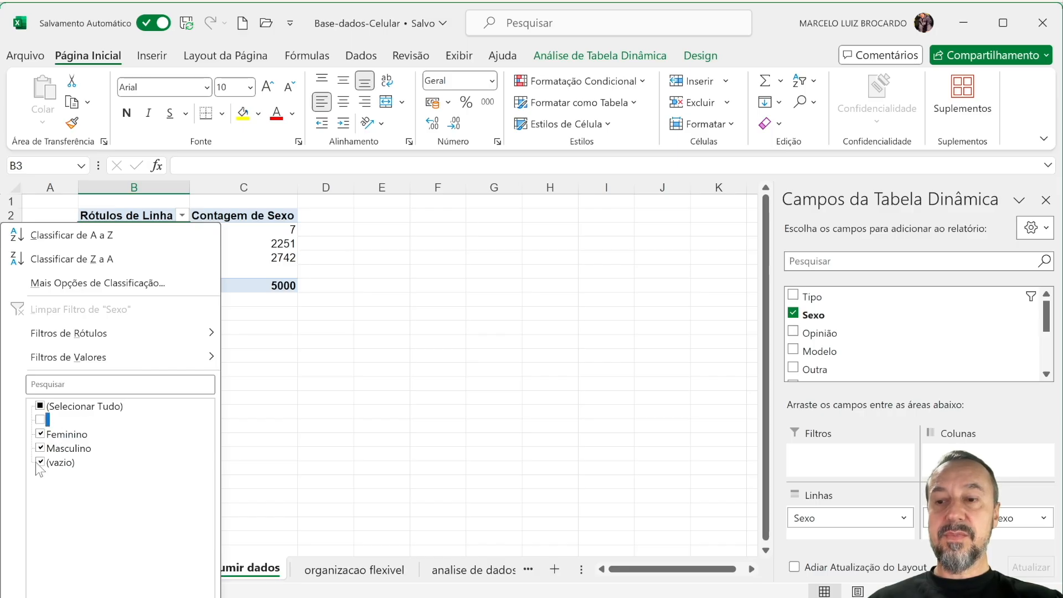
pyautogui.press('Return')
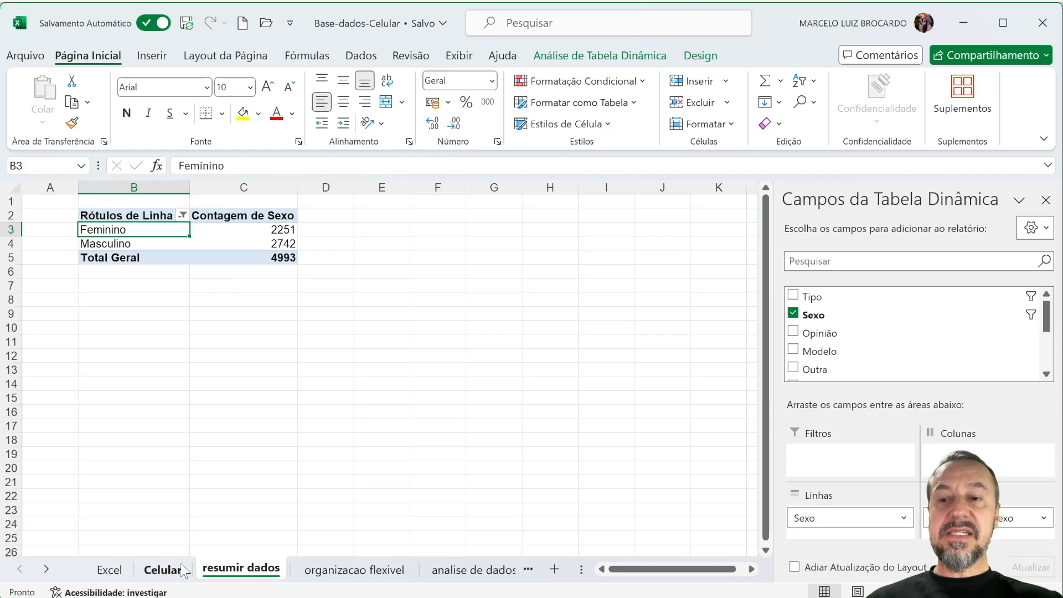
pyautogui.click(162, 569)
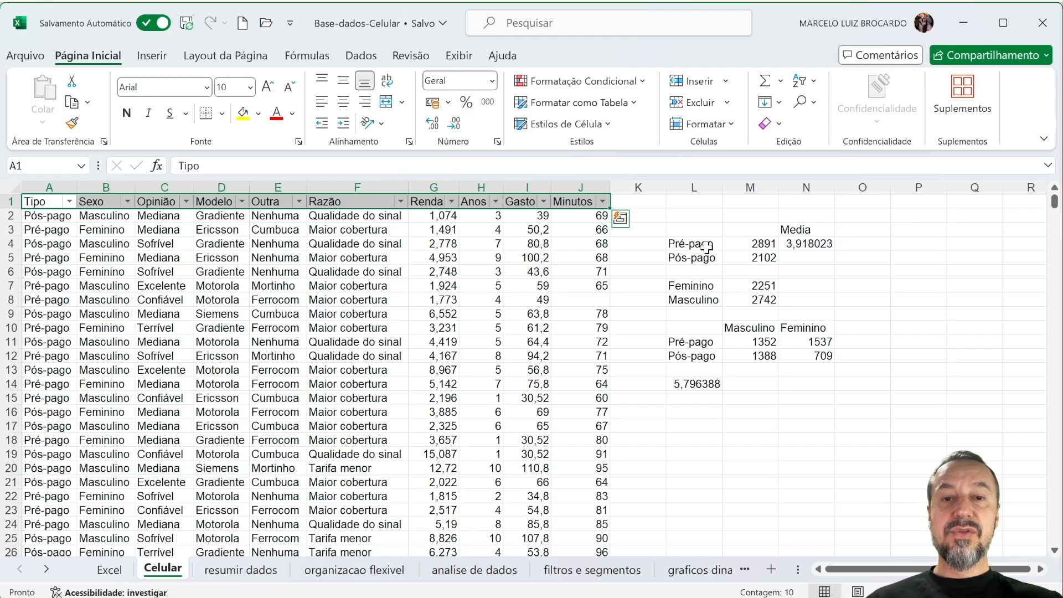
pyautogui.click(241, 569)
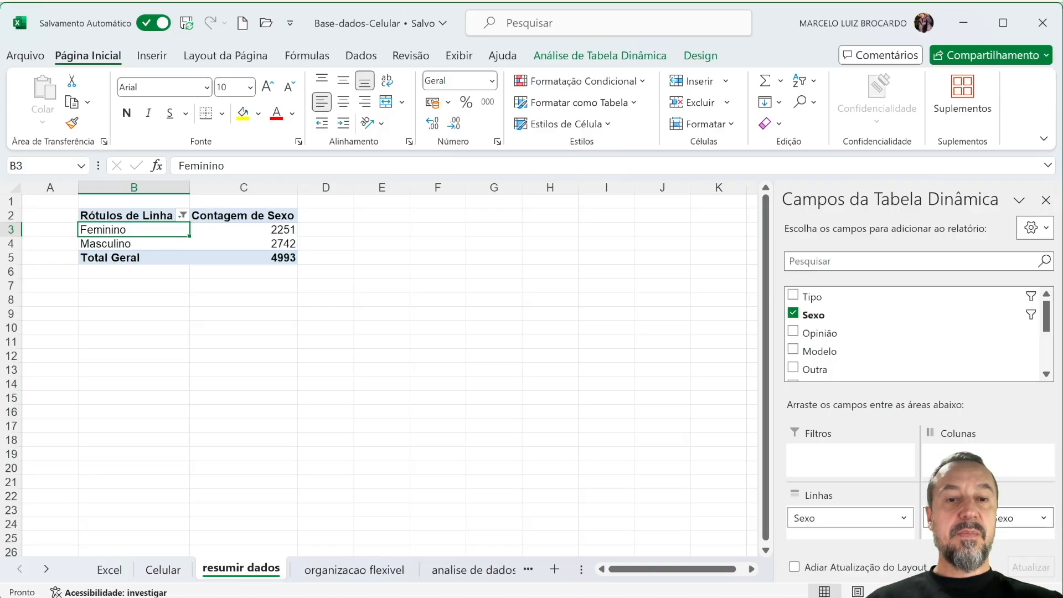
# Remove Sexo from the pivot table's rows and values, and place Tipo in the rows
pyautogui.moveTo(863, 518); pyautogui.dragTo(684, 487)
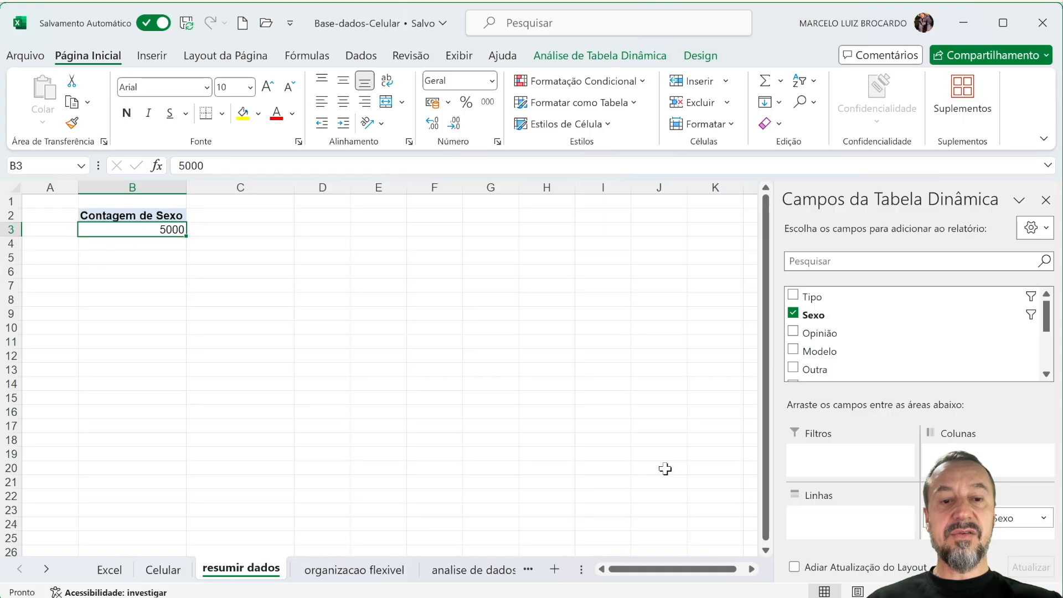
pyautogui.click(1044, 519)
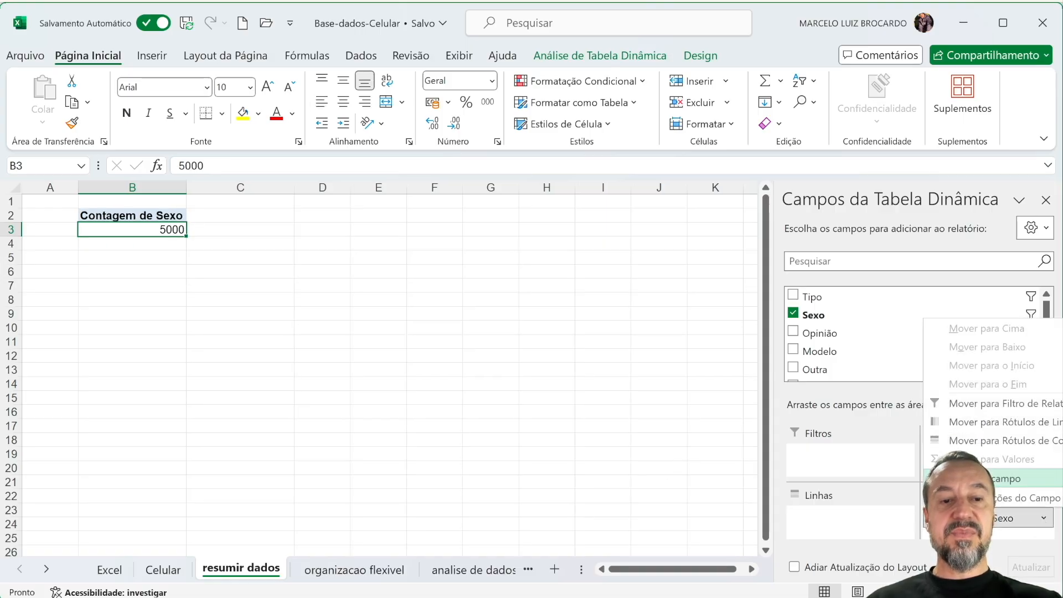
pyautogui.click(997, 478)
pyautogui.moveTo(816, 296); pyautogui.dragTo(835, 522)
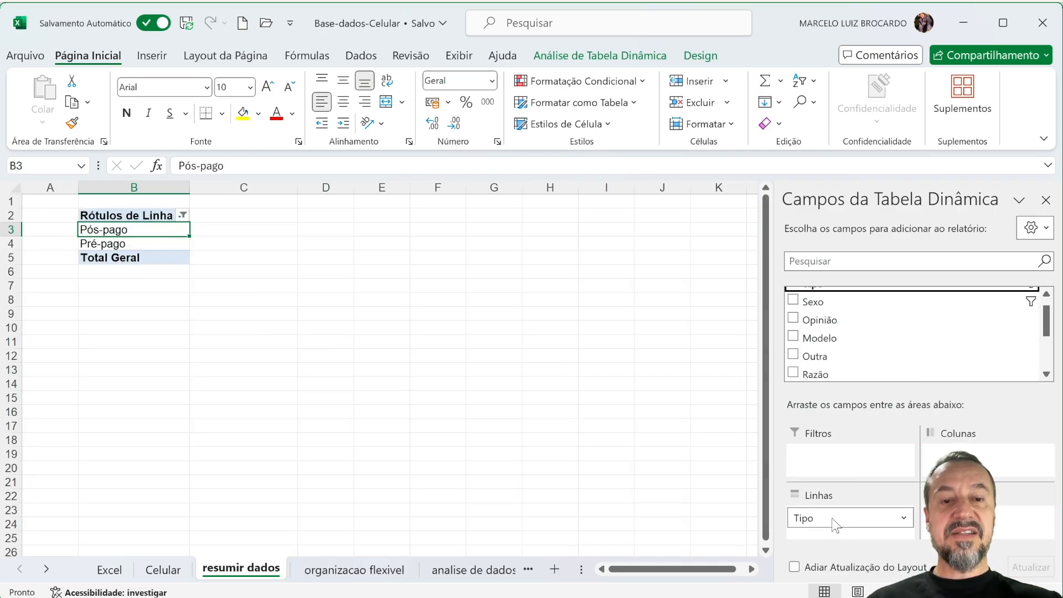
# Add Renda to the pivot table's values and summarise it by Soma
pyautogui.scroll(-1, 841, 351)
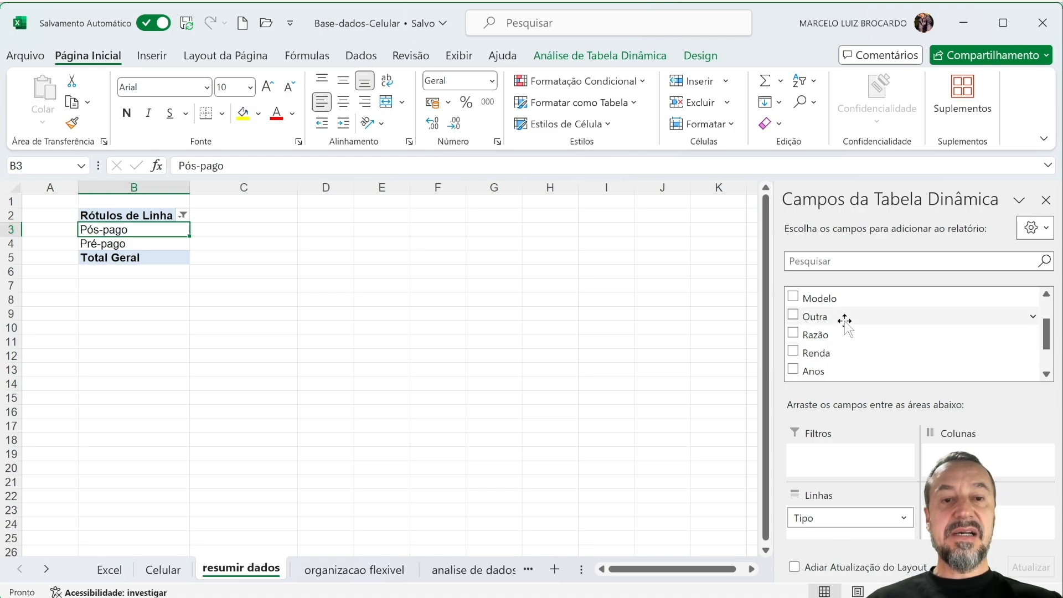
pyautogui.moveTo(811, 352); pyautogui.dragTo(986, 520)
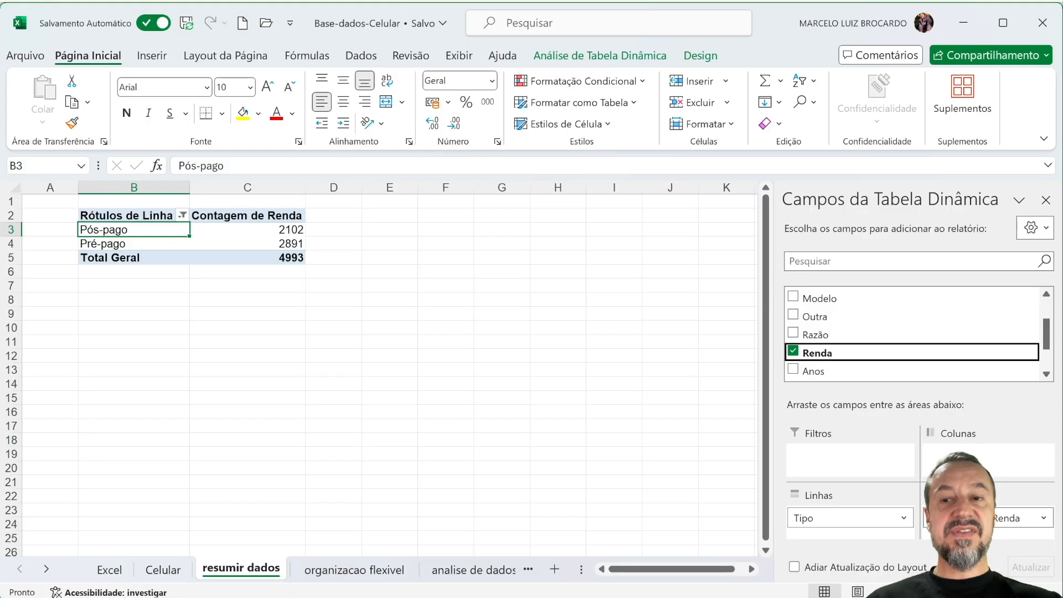
pyautogui.click(1043, 520)
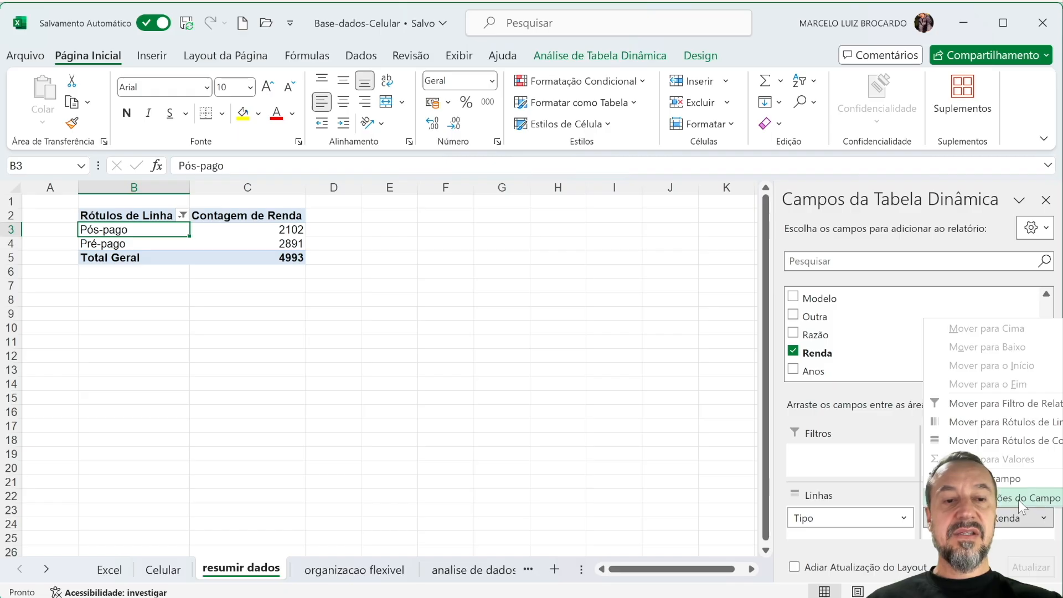
pyautogui.click(998, 494)
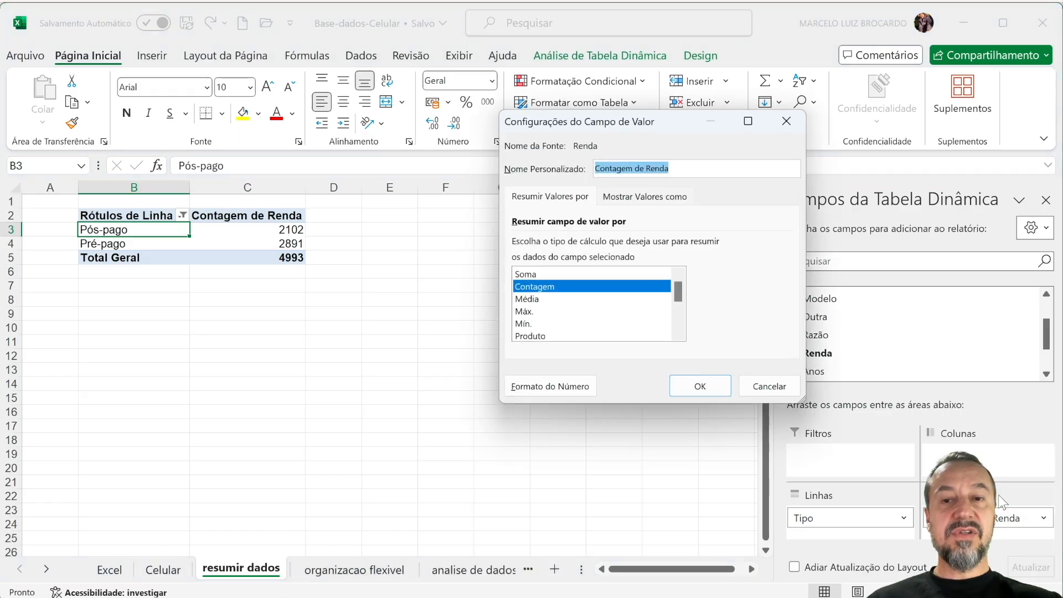
pyautogui.click(547, 273)
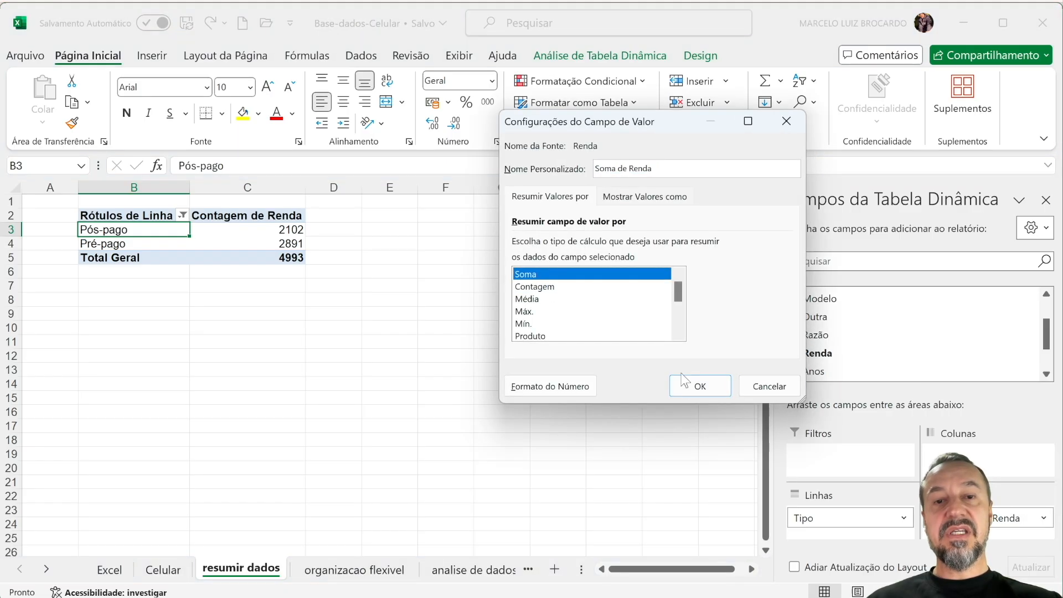
pyautogui.click(696, 385)
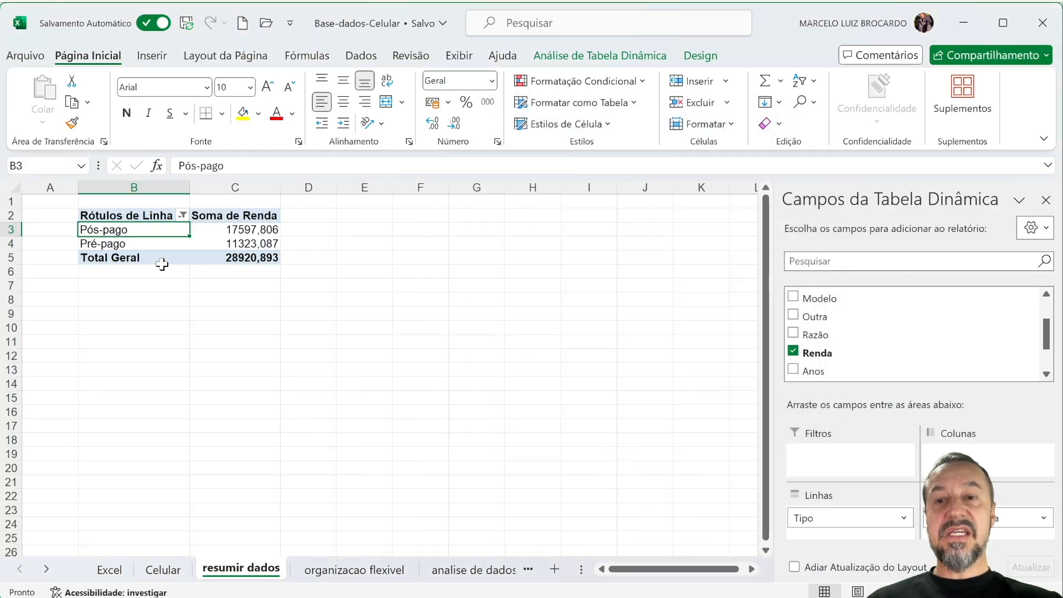
# Change the Renda value field's calculation to Média
pyautogui.click(1044, 520)
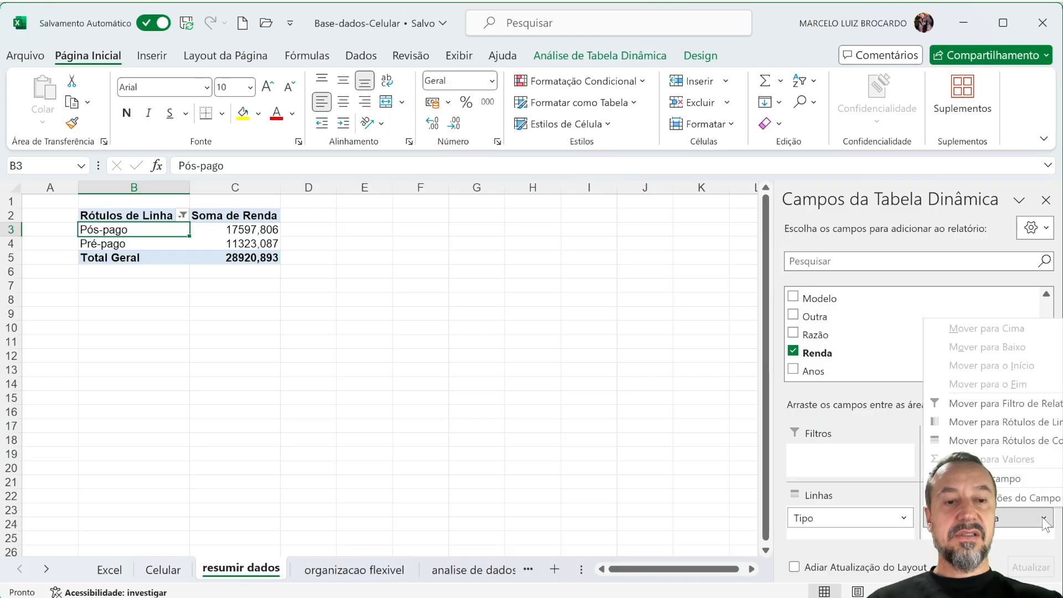
pyautogui.click(1011, 499)
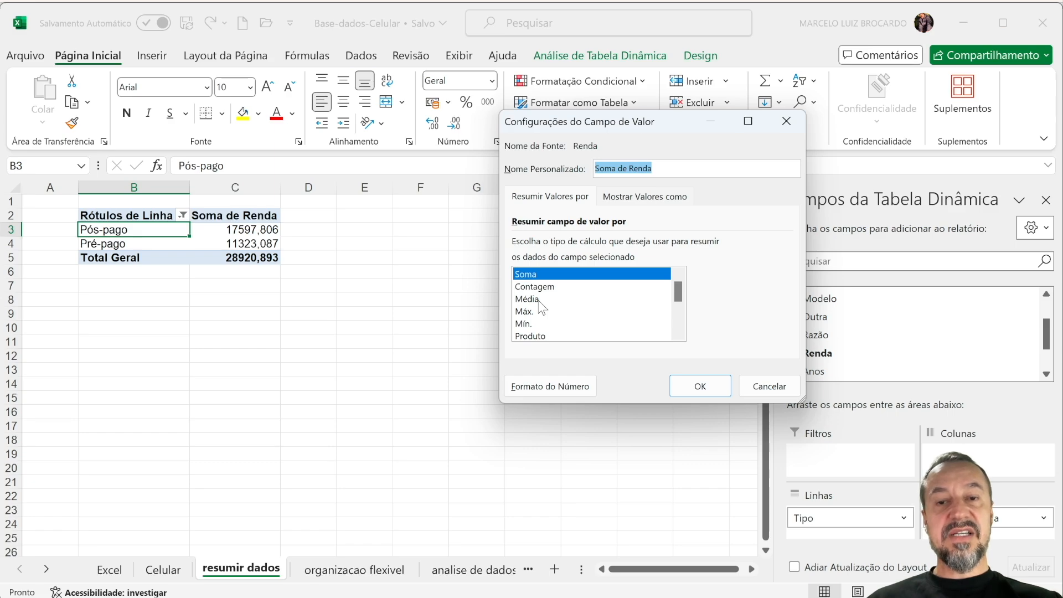
pyautogui.click(531, 299)
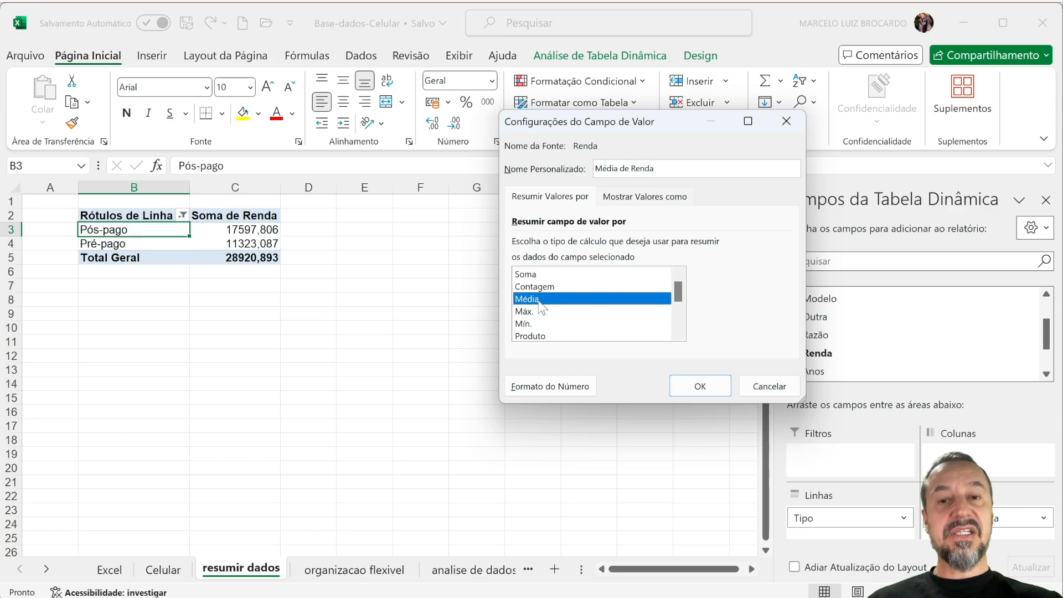
pyautogui.click(700, 387)
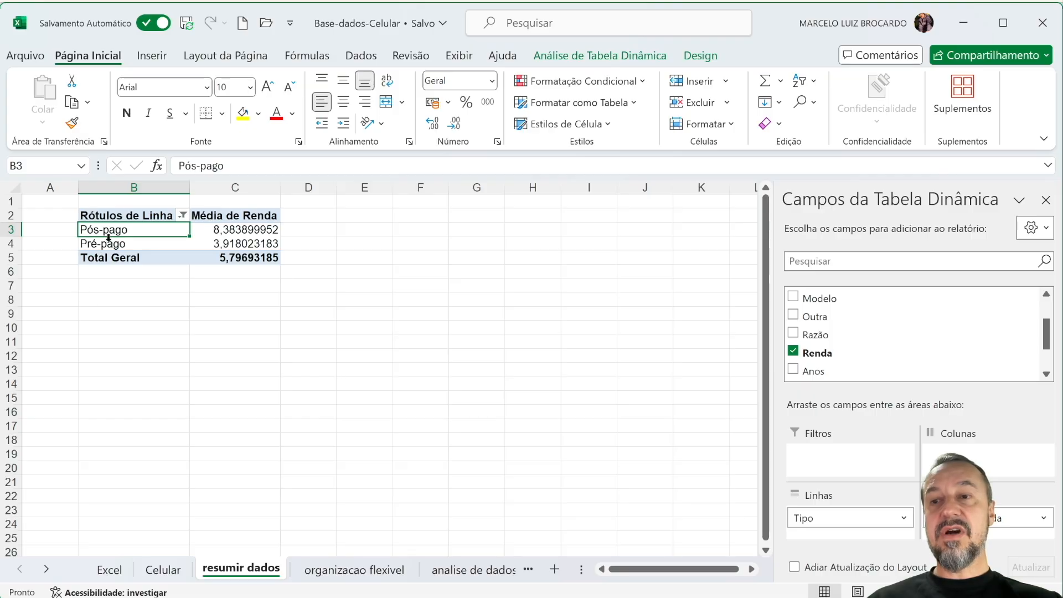
# Format the Média de Renda values in C3:C5 as R$ accounting currency with two decimal places
pyautogui.moveTo(210, 229); pyautogui.dragTo(247, 258)
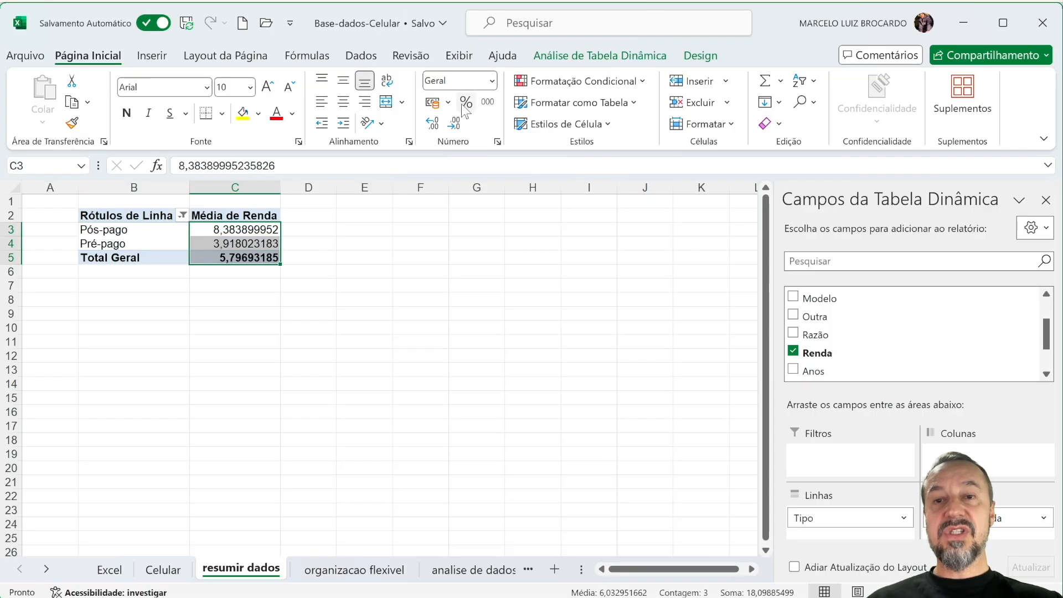
pyautogui.click(438, 121)
pyautogui.click(450, 122)
pyautogui.click(450, 122)
pyautogui.click(449, 121)
pyautogui.click(449, 121)
pyautogui.click(450, 122)
pyautogui.click(449, 122)
pyautogui.click(449, 121)
pyautogui.click(449, 122)
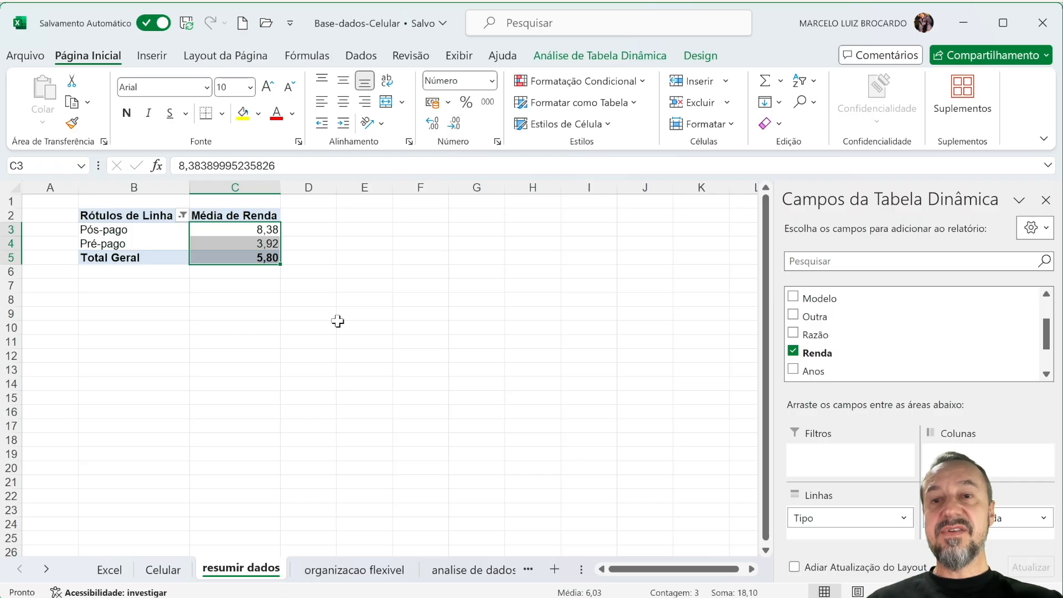
pyautogui.click(432, 103)
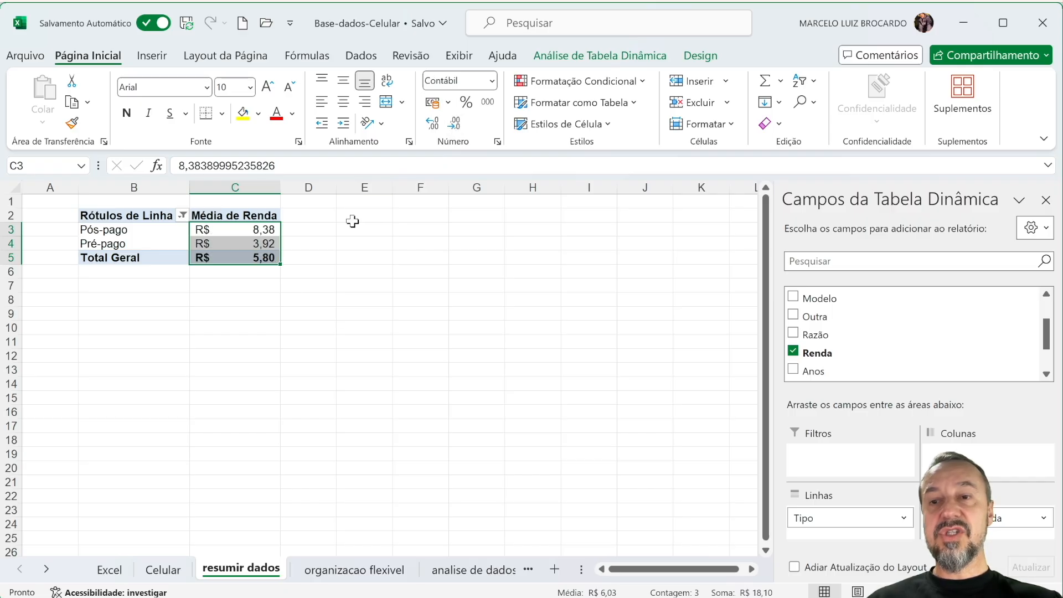
pyautogui.click(282, 297)
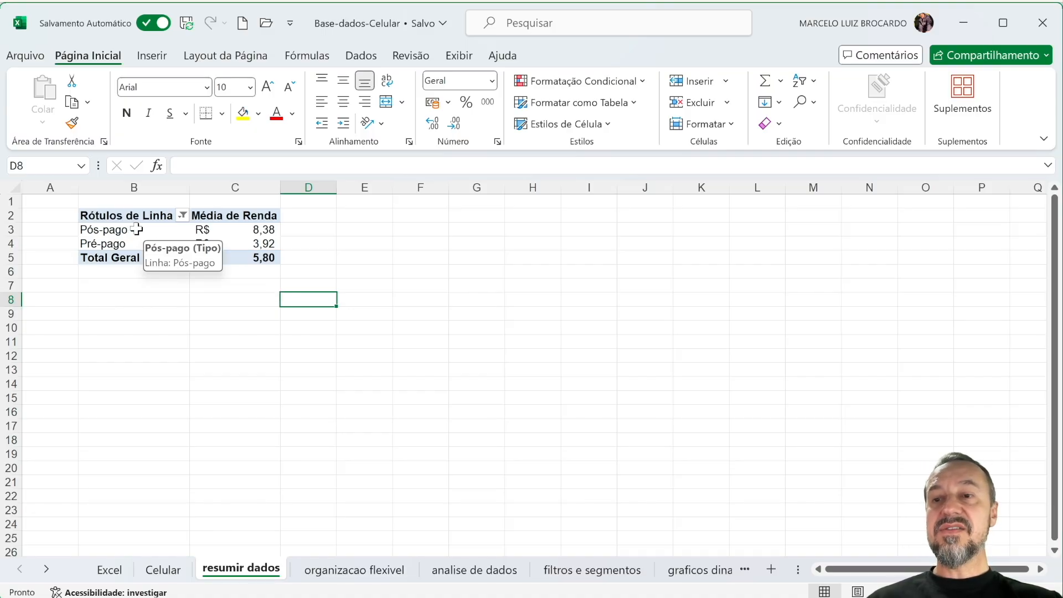
# Move Tipo from the pivot table's rows to its columns, and return it to the rows
pyautogui.click(244, 242)
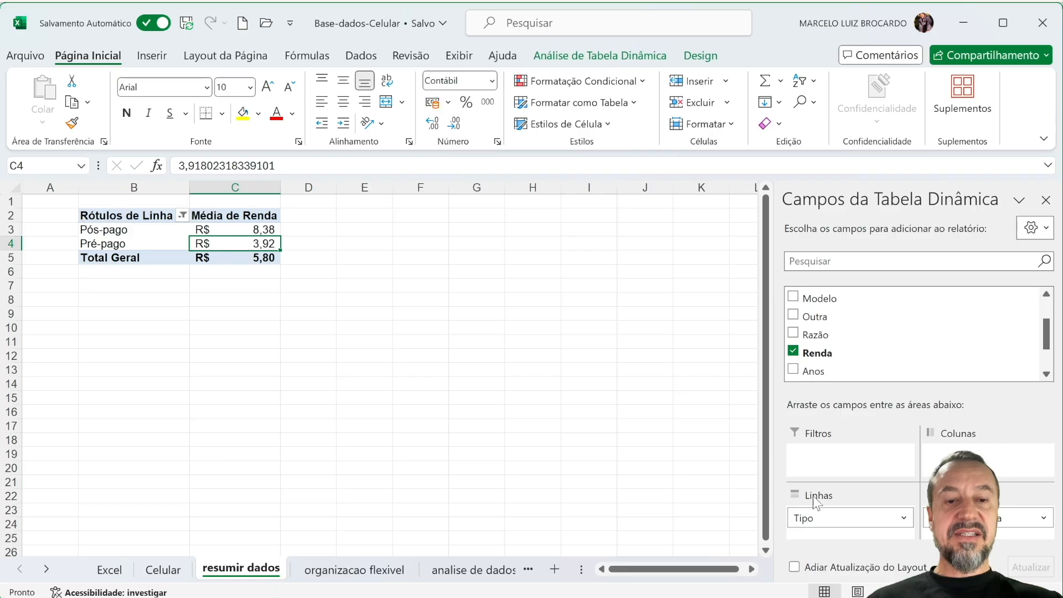
pyautogui.moveTo(822, 515); pyautogui.dragTo(953, 459)
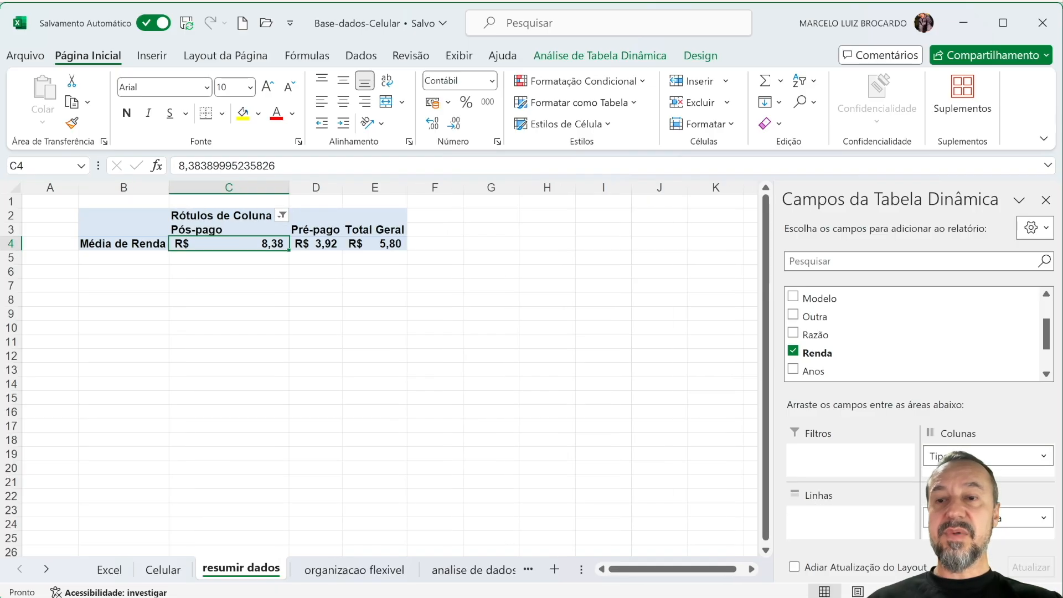
pyautogui.moveTo(978, 453); pyautogui.dragTo(911, 479)
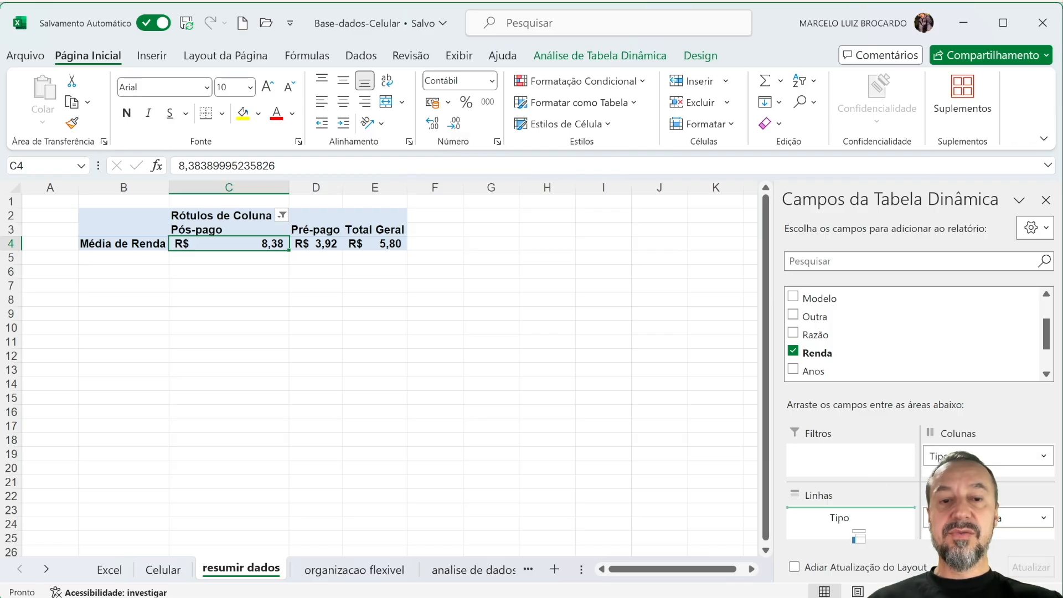
pyautogui.moveTo(852, 529); pyautogui.dragTo(840, 518)
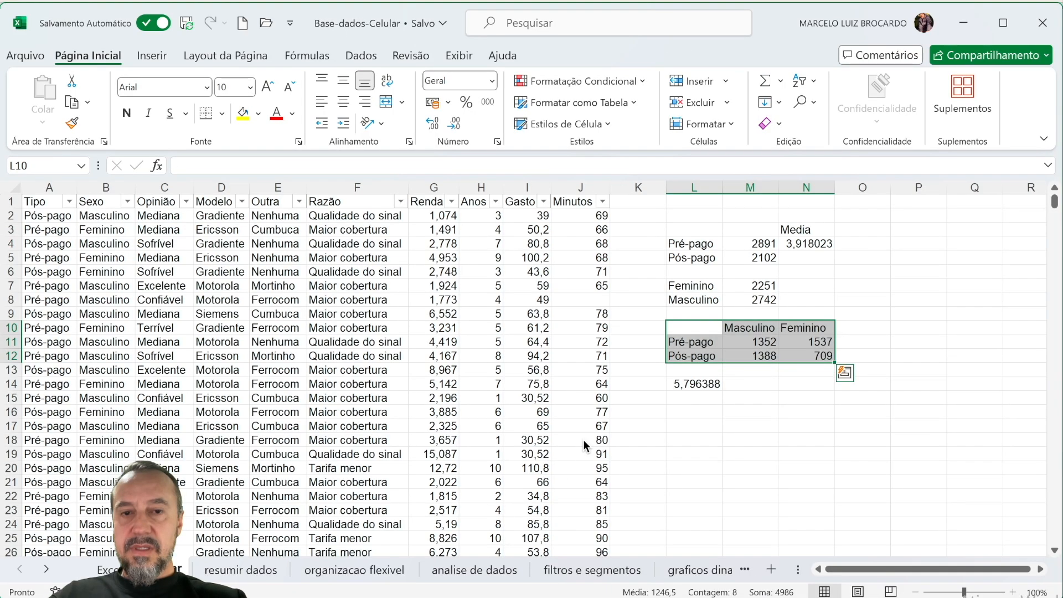
# Select the plan type by sex cross table in L10:N12 on the Celular sheet for review
pyautogui.click(749, 399)
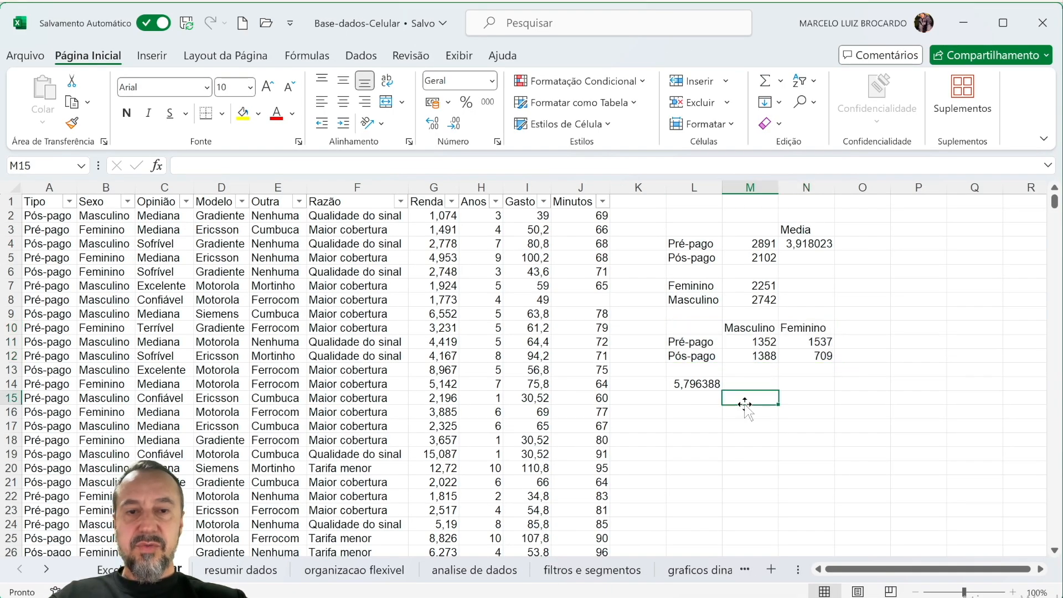
pyautogui.moveTo(689, 327); pyautogui.dragTo(787, 356)
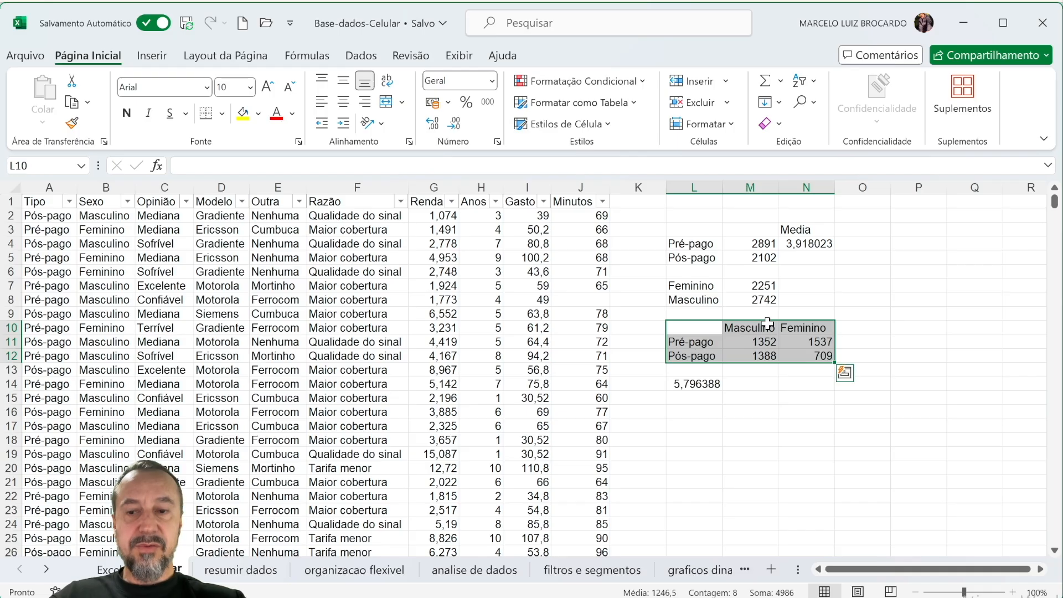
# On the resumir dados sheet, build a pivot cross table with Tipo in rows, Sexo in columns and Contagem de Tipo as values
pyautogui.click(249, 570)
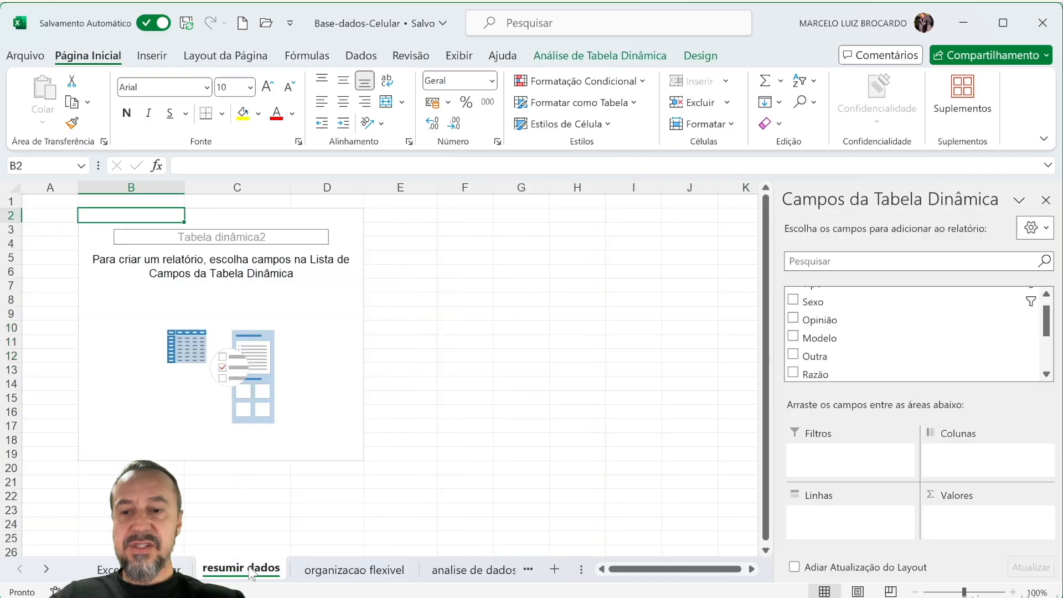
pyautogui.click(237, 299)
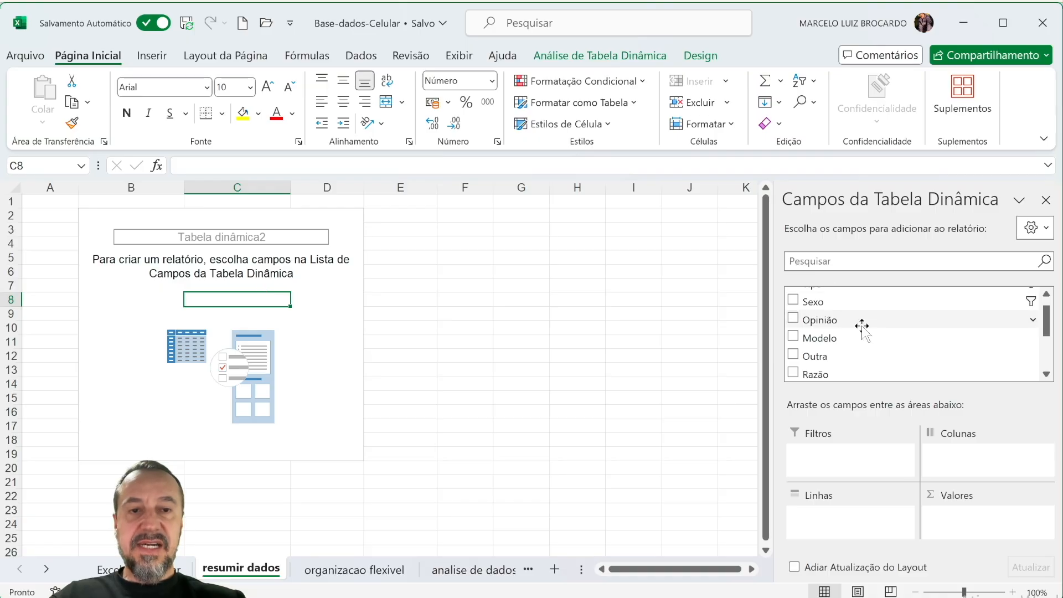
pyautogui.scroll(1, 827, 313)
pyautogui.click(824, 296)
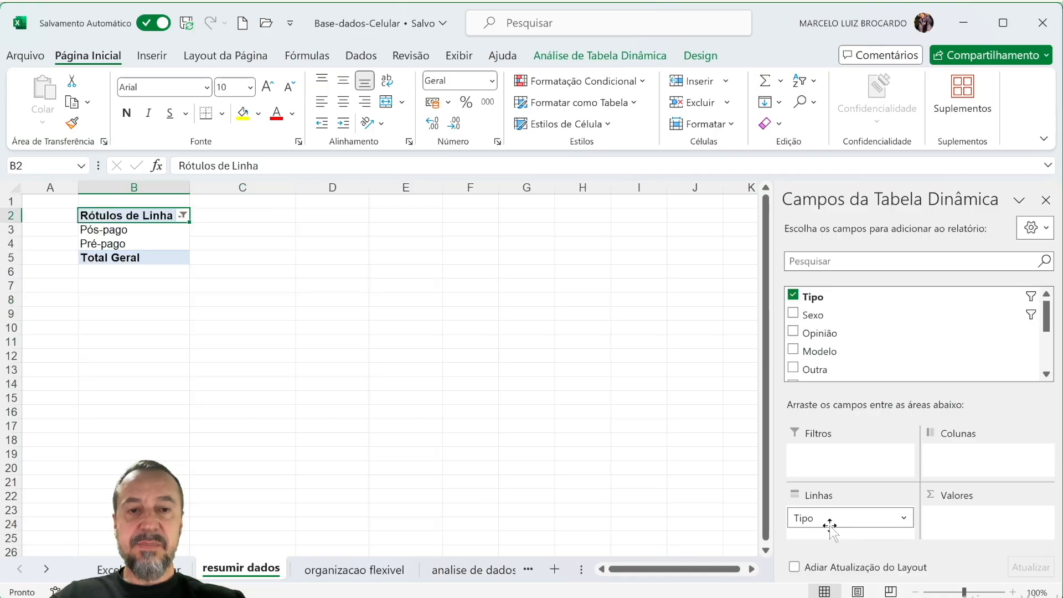
pyautogui.moveTo(934, 410); pyautogui.dragTo(961, 454)
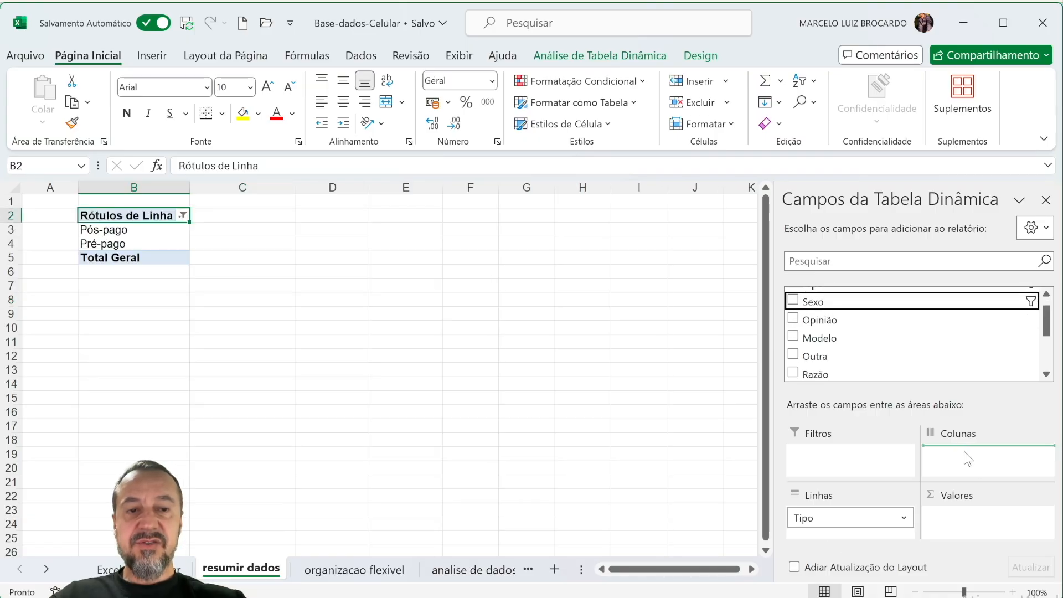
pyautogui.scroll(1, 949, 329)
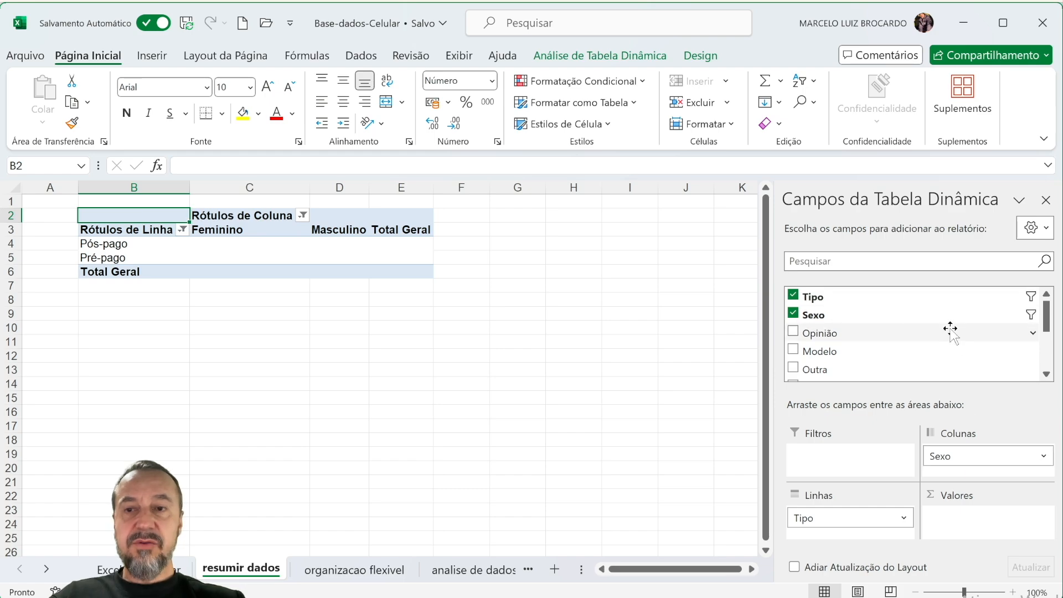
pyautogui.moveTo(870, 297); pyautogui.dragTo(961, 513)
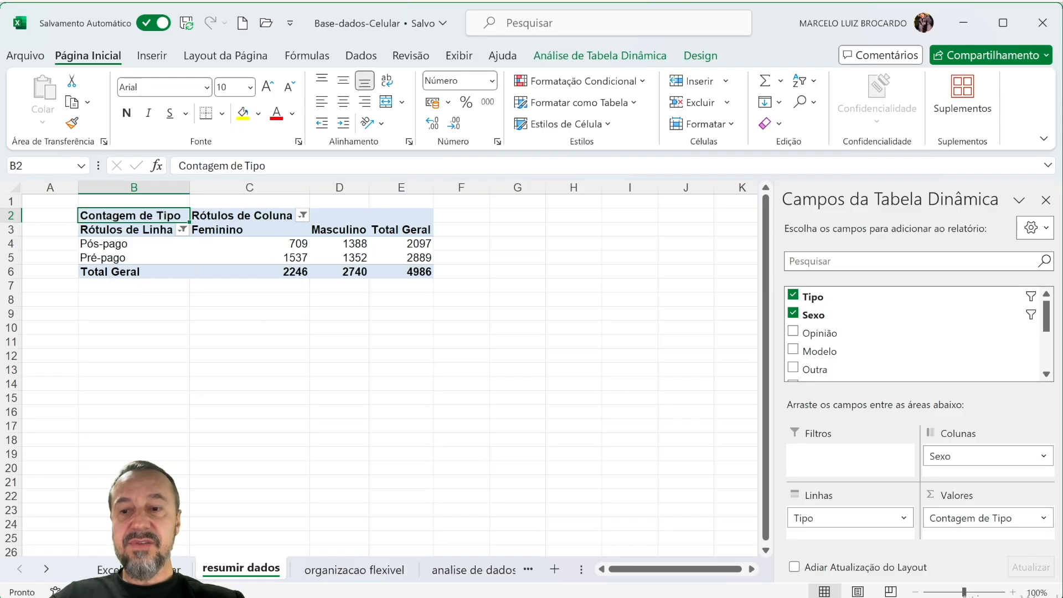
# Compare the manual plan type by sex table in L10:N12 on the Celular sheet with the resumir dados pivot table
pyautogui.click(175, 568)
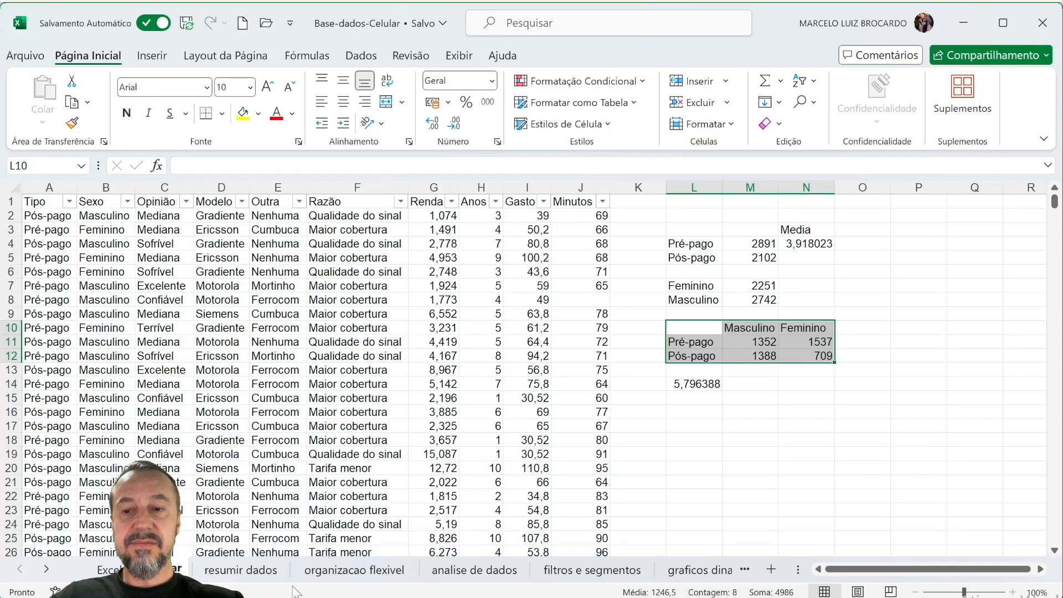
pyautogui.click(265, 570)
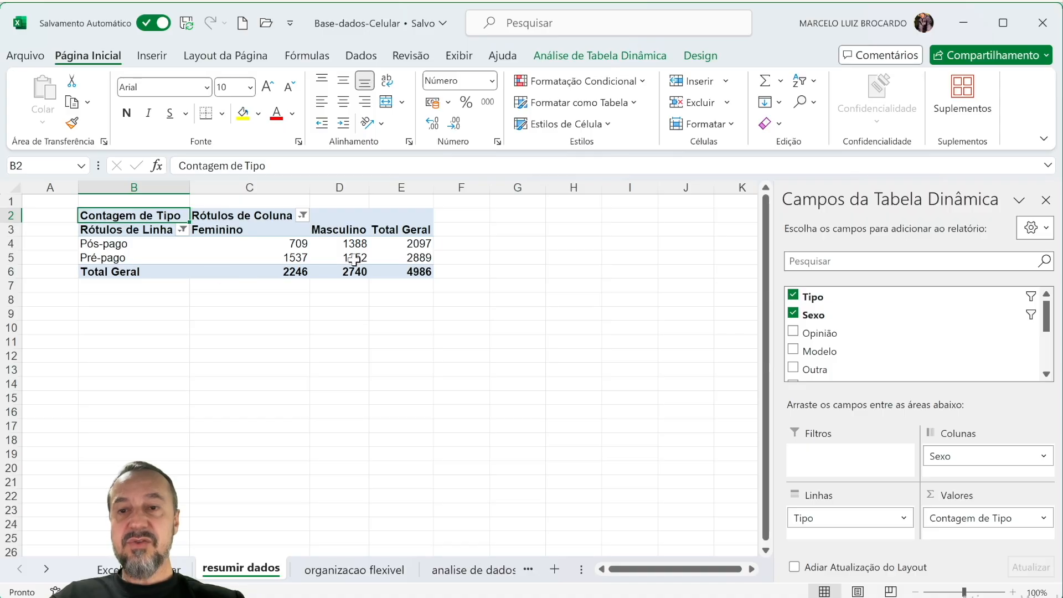
pyautogui.click(176, 568)
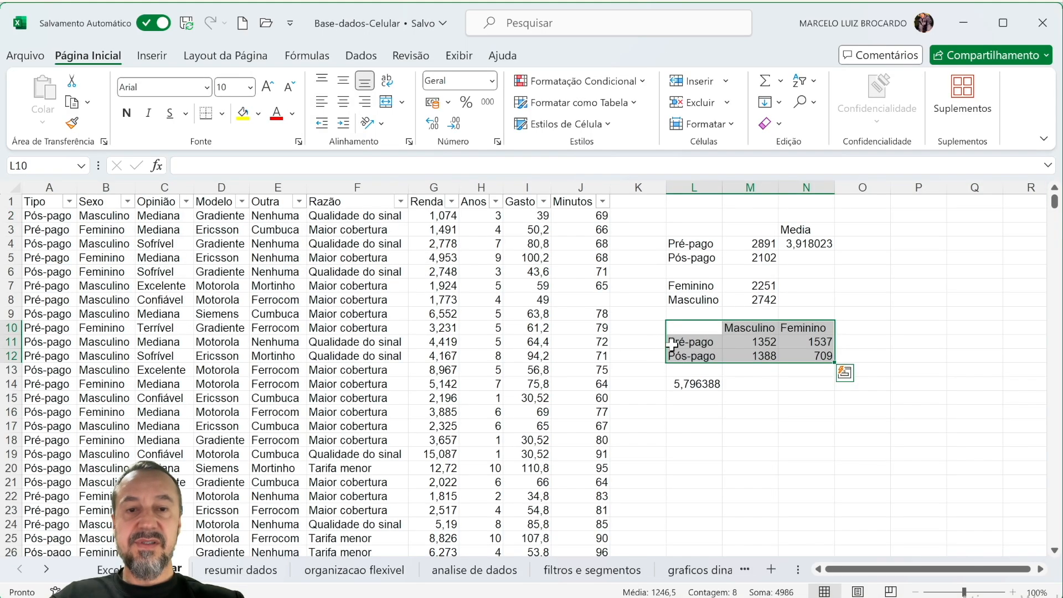
pyautogui.click(710, 342)
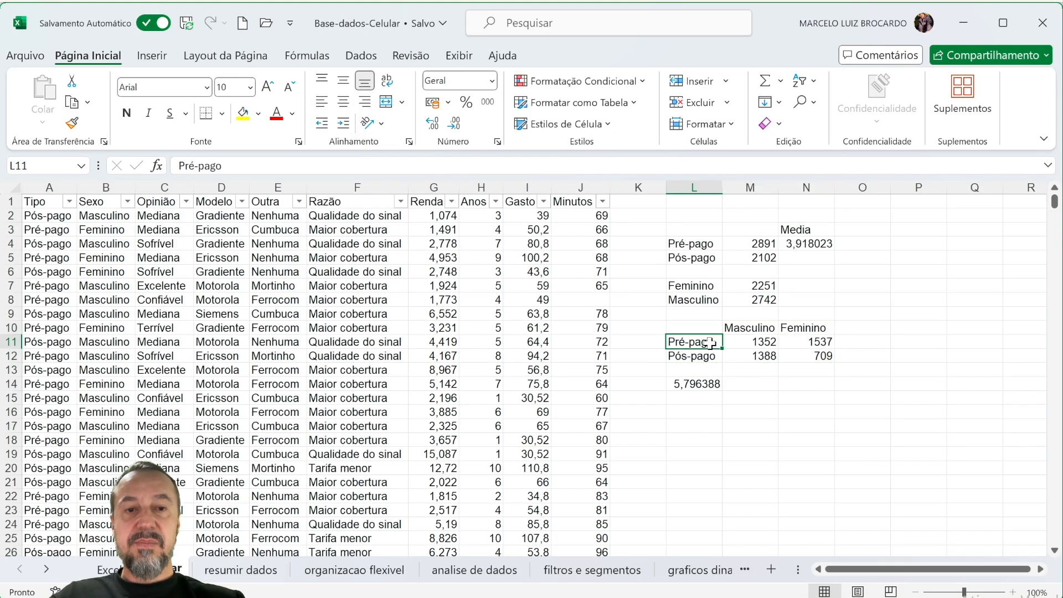
pyautogui.click(764, 343)
pyautogui.click(240, 566)
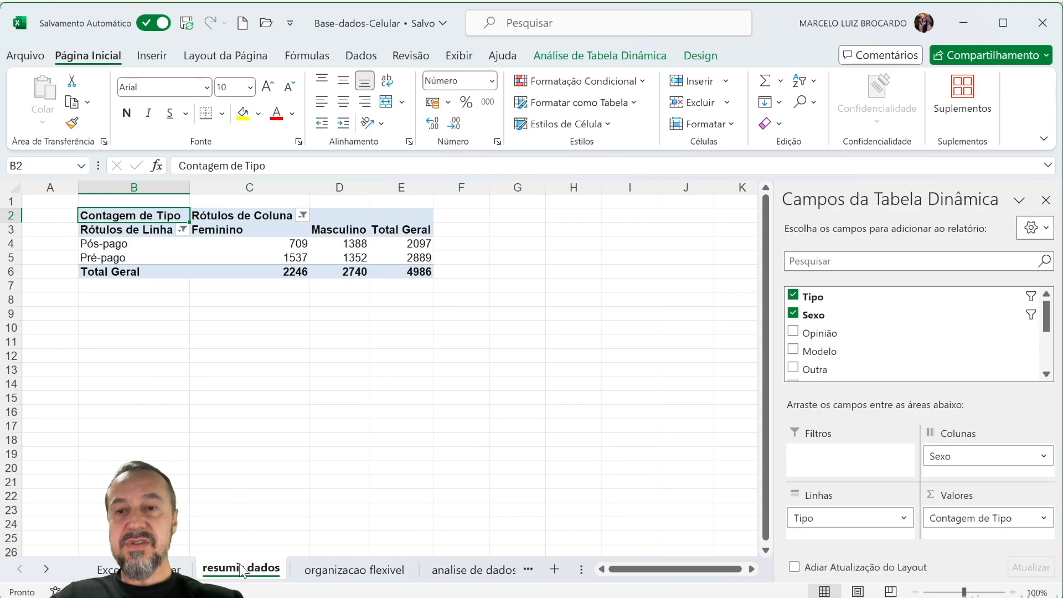